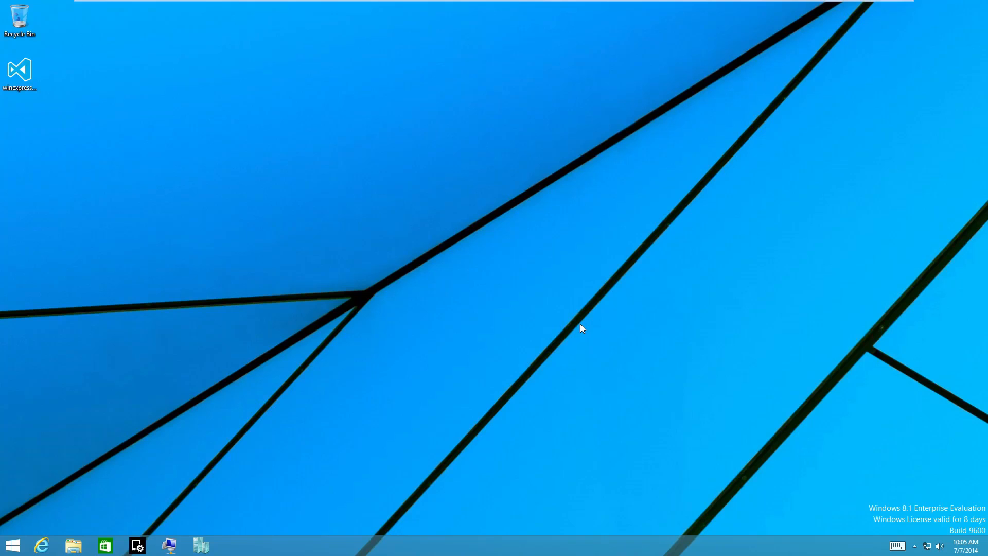
Open Task Manager's detailed process list and try to end the process tree of csrss.exe with PID 484.
right_click(532, 551)
left_click(551, 515)
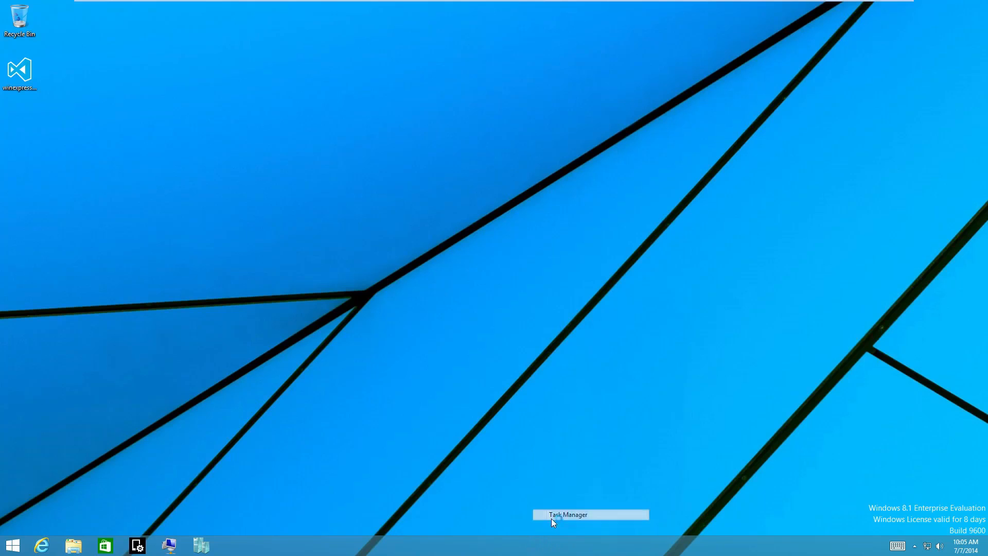
left_click(405, 155)
right_click(261, 204)
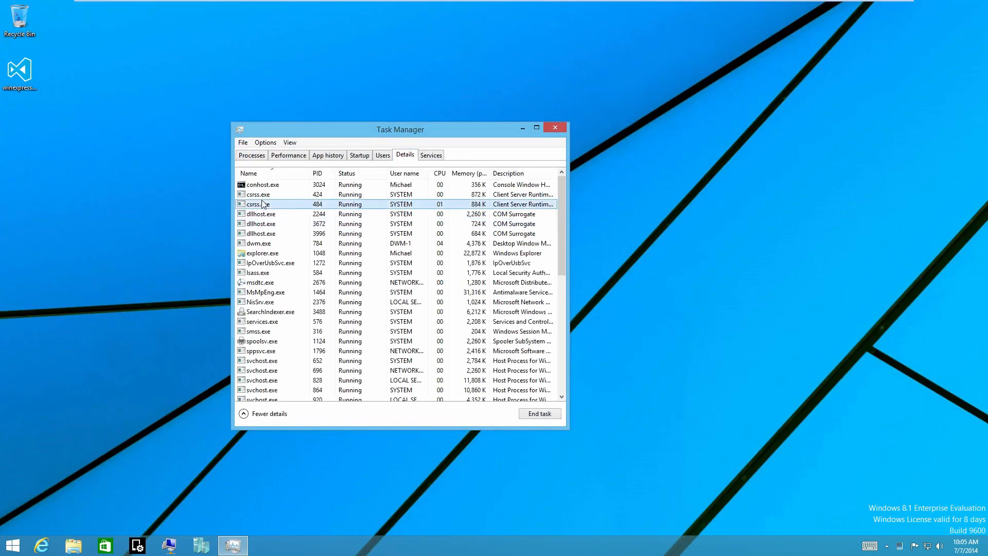
left_click(218, 218)
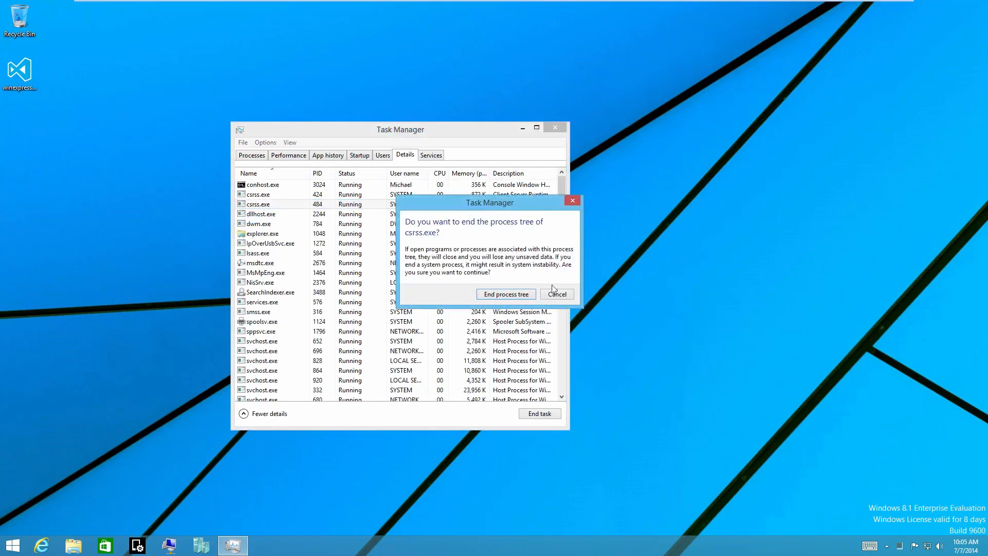
left_click(522, 295)
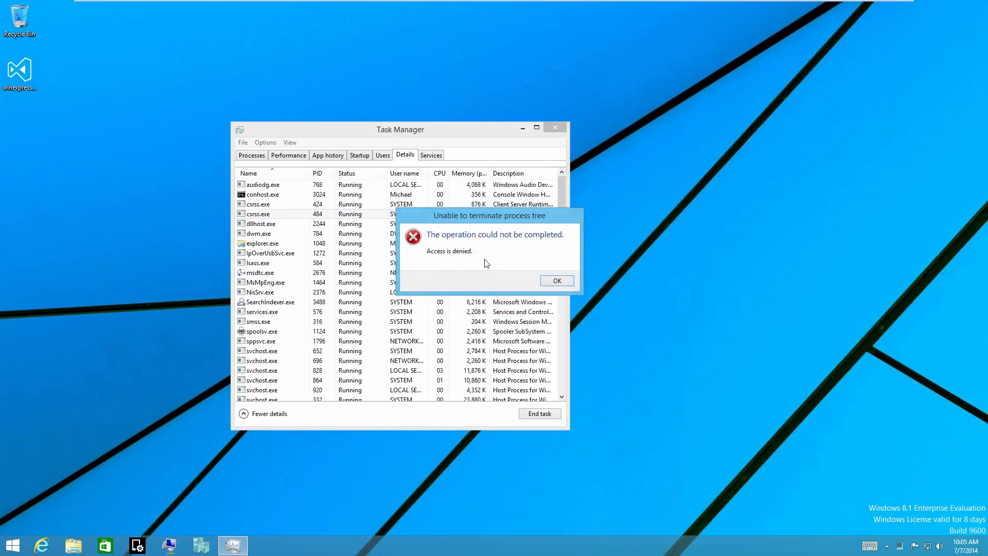
left_click(557, 281)
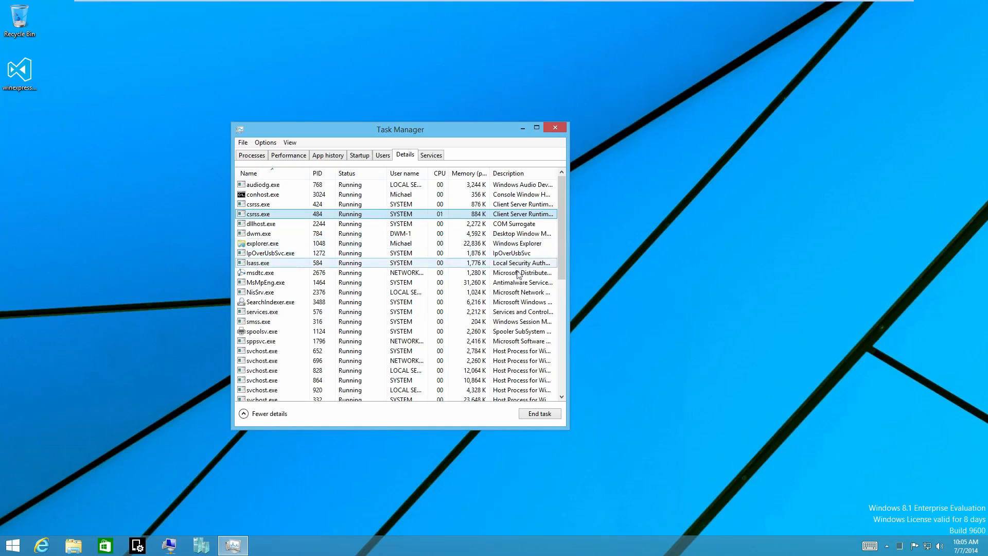
Widen the Task Manager window, end the lsass.exe process, and dismiss the restart notice.
left_click(259, 265)
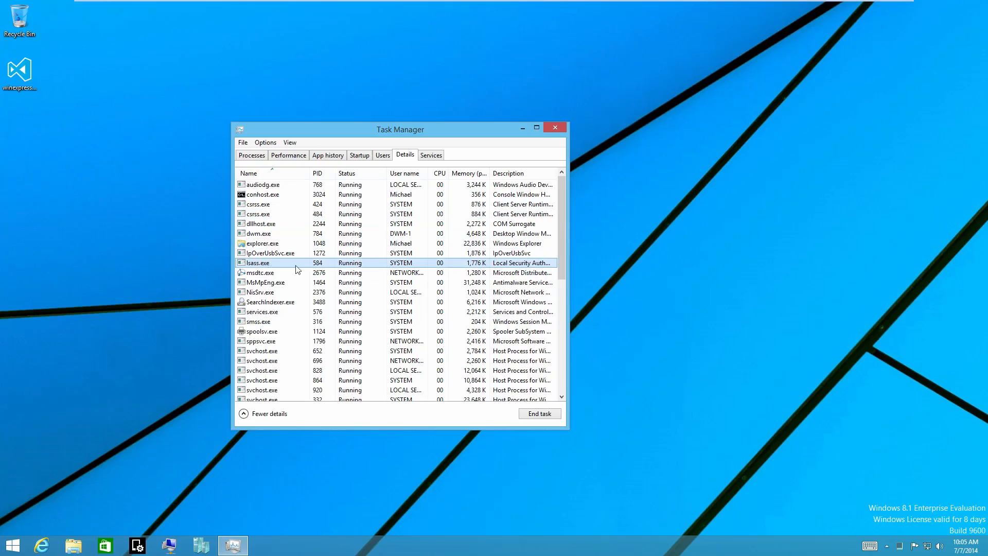
left_click_drag(569, 273, 678, 273)
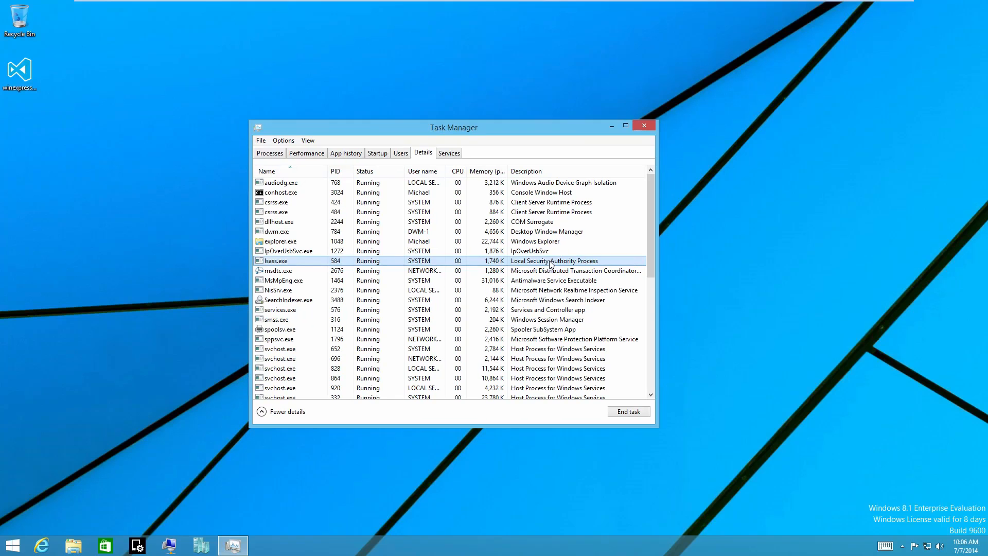
left_click(628, 412)
left_click(511, 289)
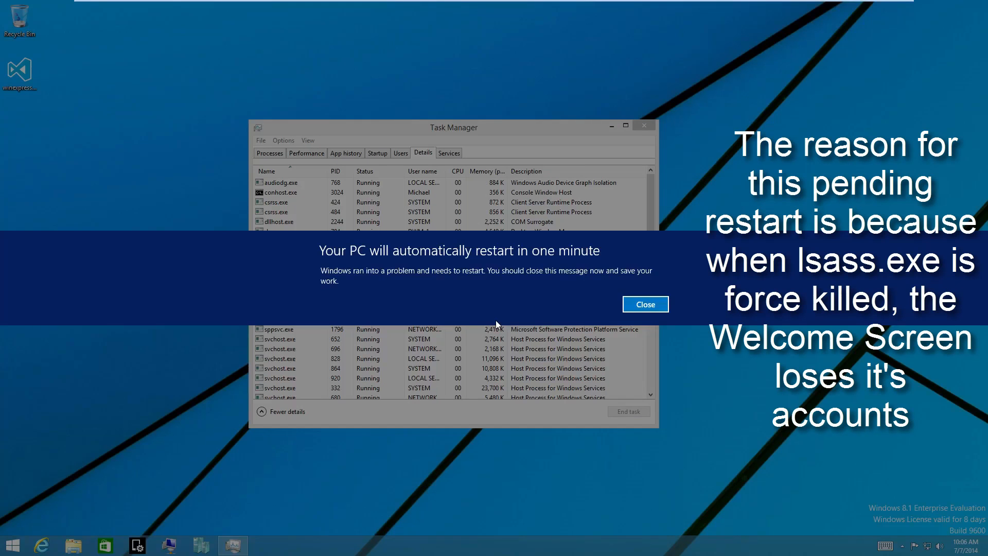
left_click(645, 304)
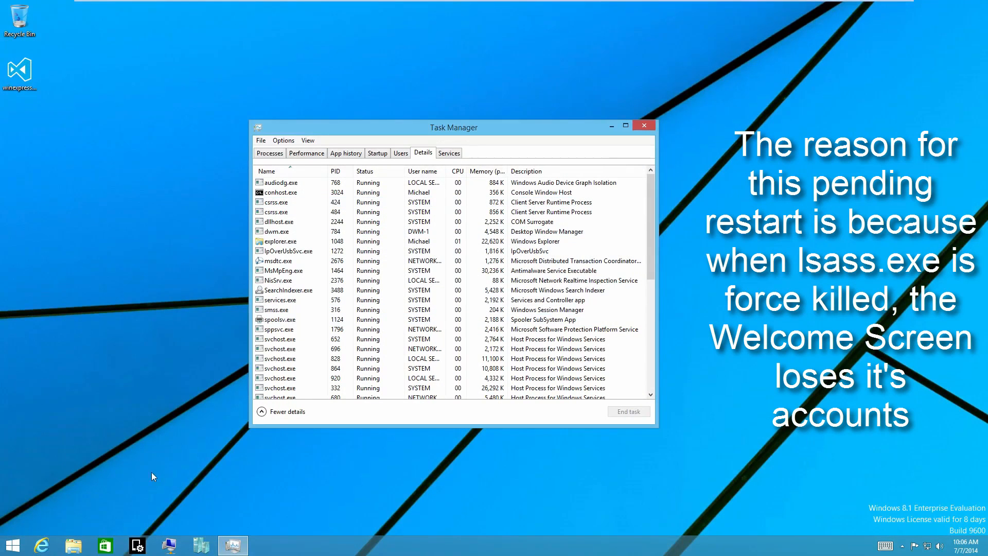
Test whether programs still launch by trying Internet Explorer, a second Task Manager and another pinned program.
left_click(45, 547)
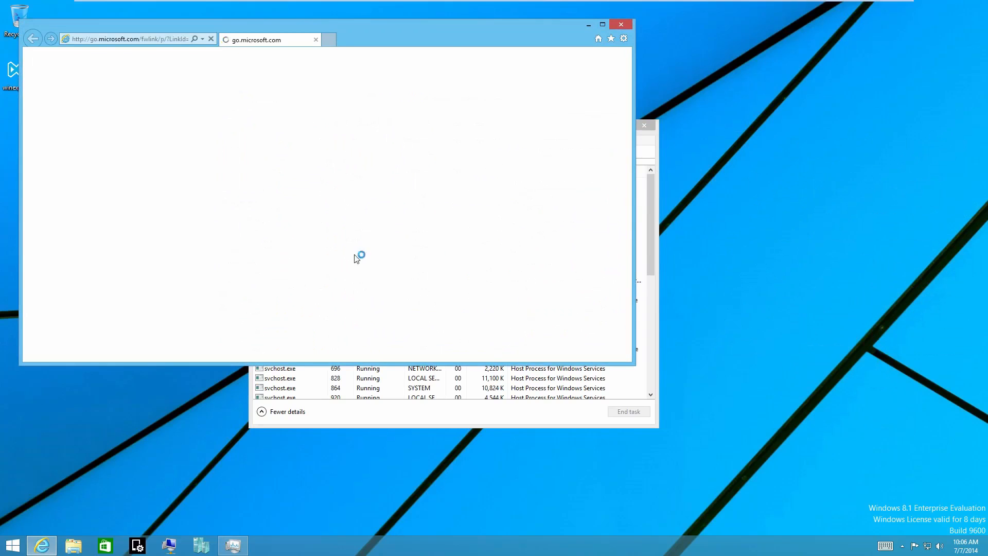
left_click(621, 24)
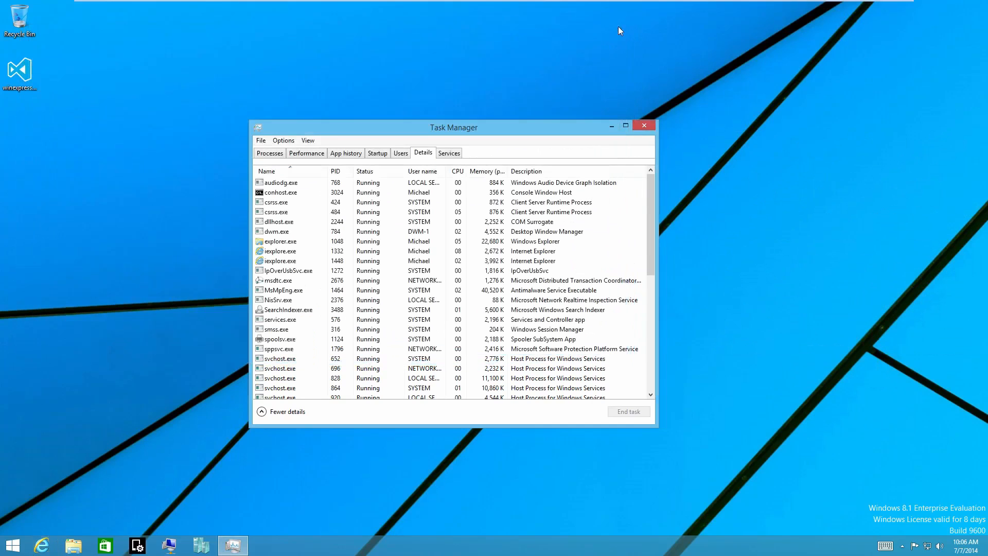
right_click(448, 543)
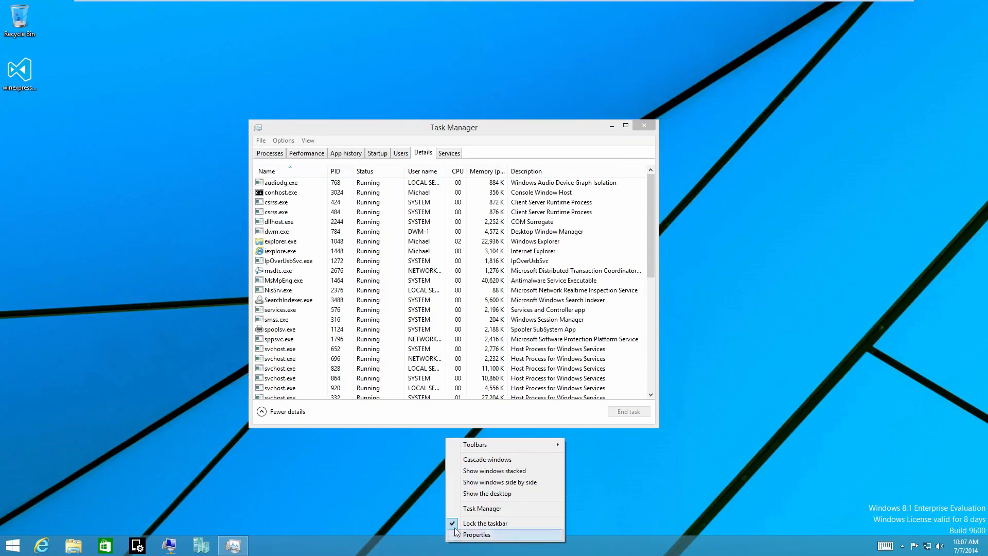
left_click(470, 509)
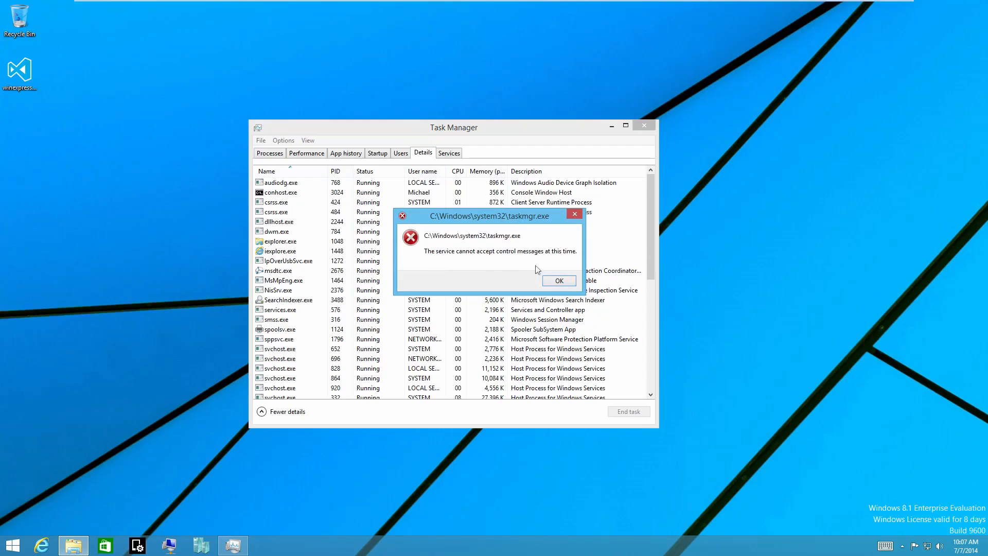
left_click(553, 282)
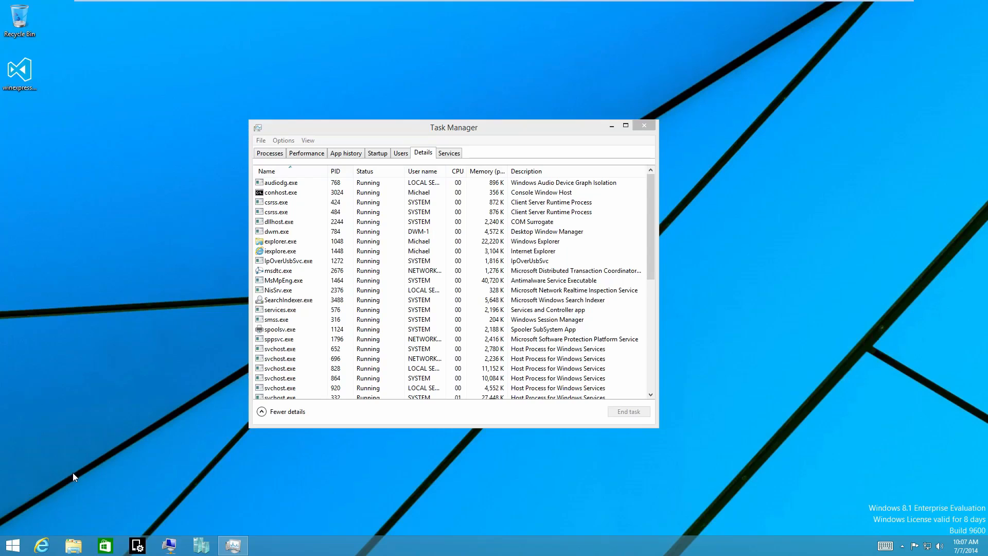
left_click(170, 546)
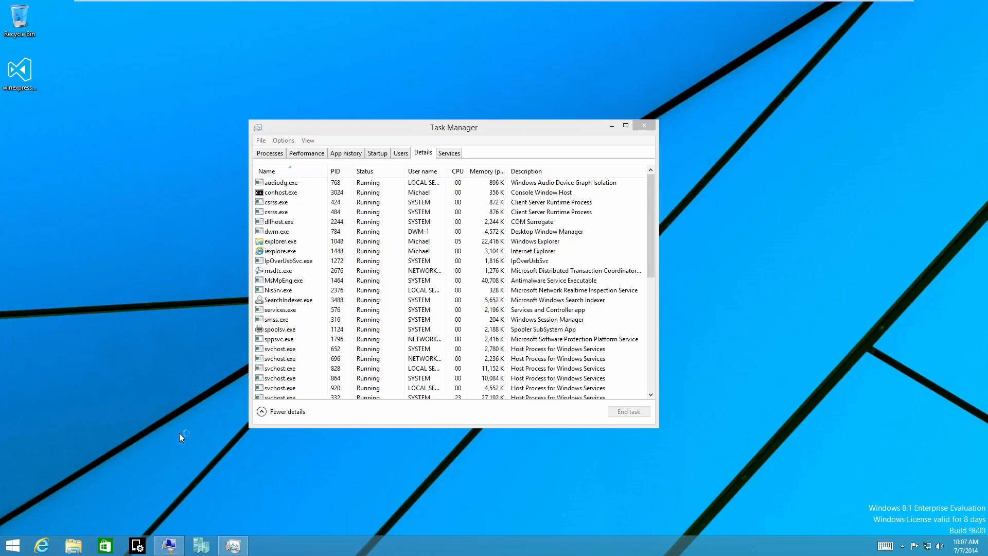
left_click(611, 127)
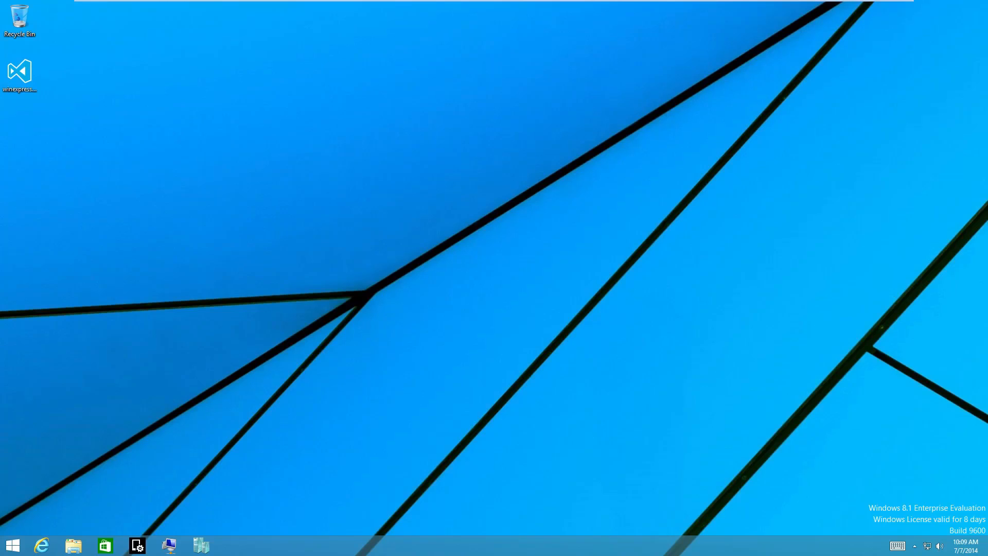
Open File Explorer on the desktop and browse to the Program Files folder on Local Disk (C:).
left_click(12, 547)
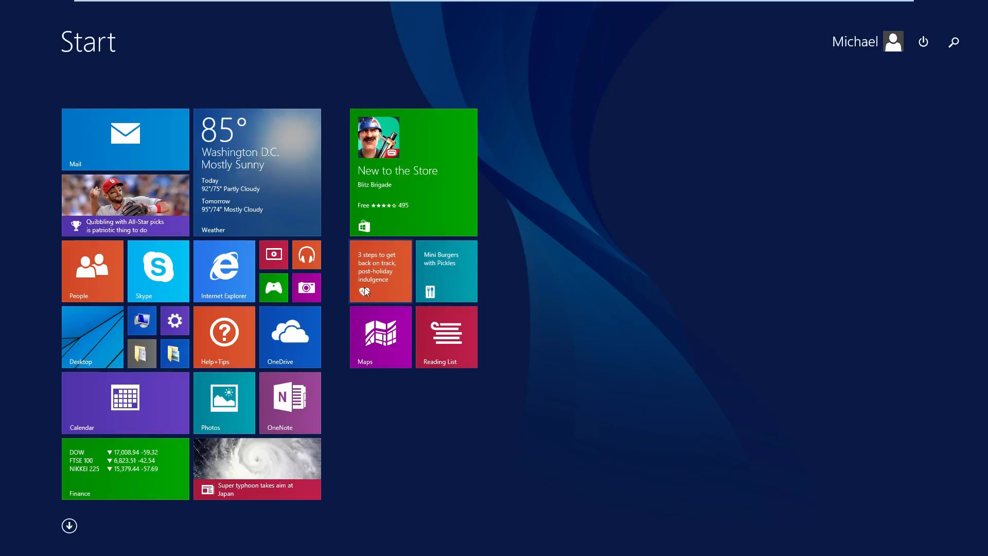
left_click(89, 355)
key("super+e")
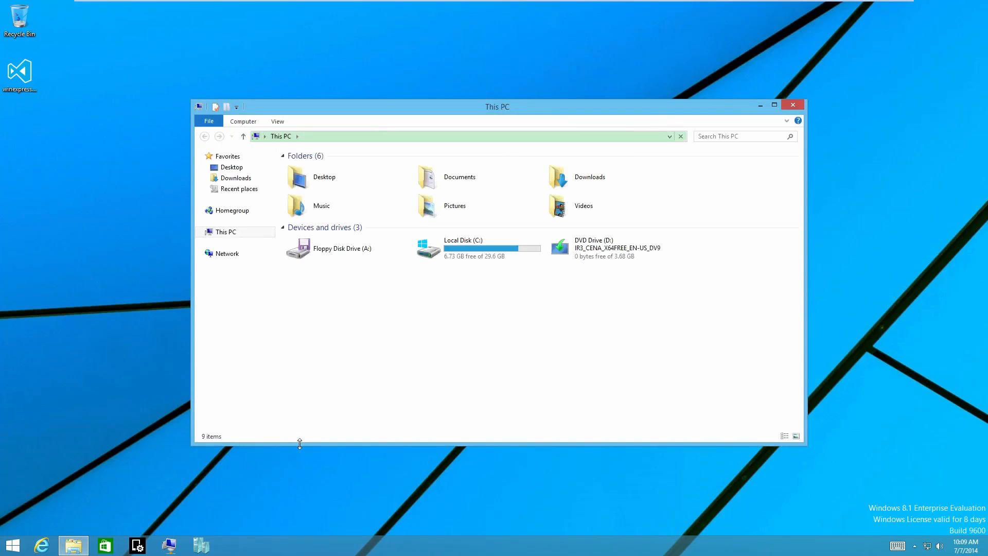
double_click(466, 253)
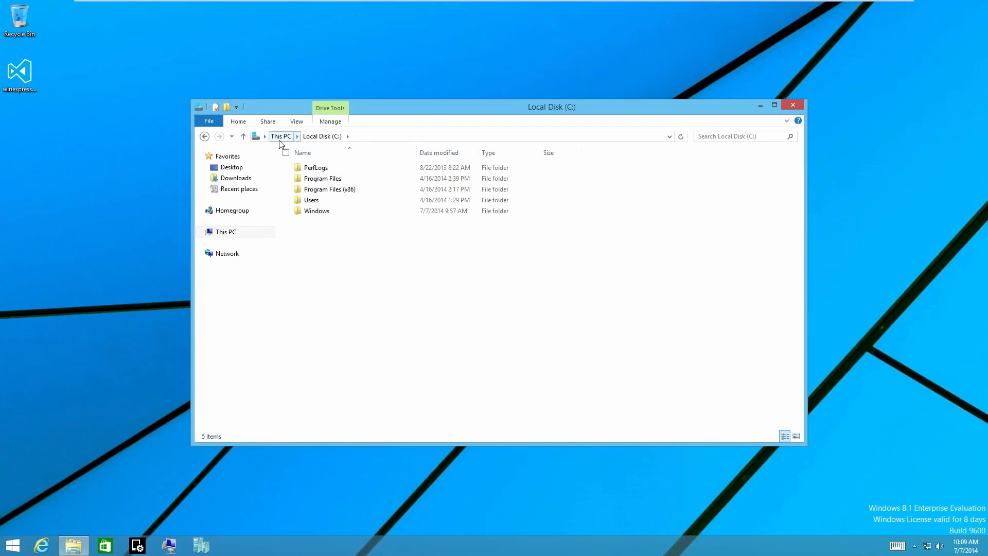
double_click(332, 211)
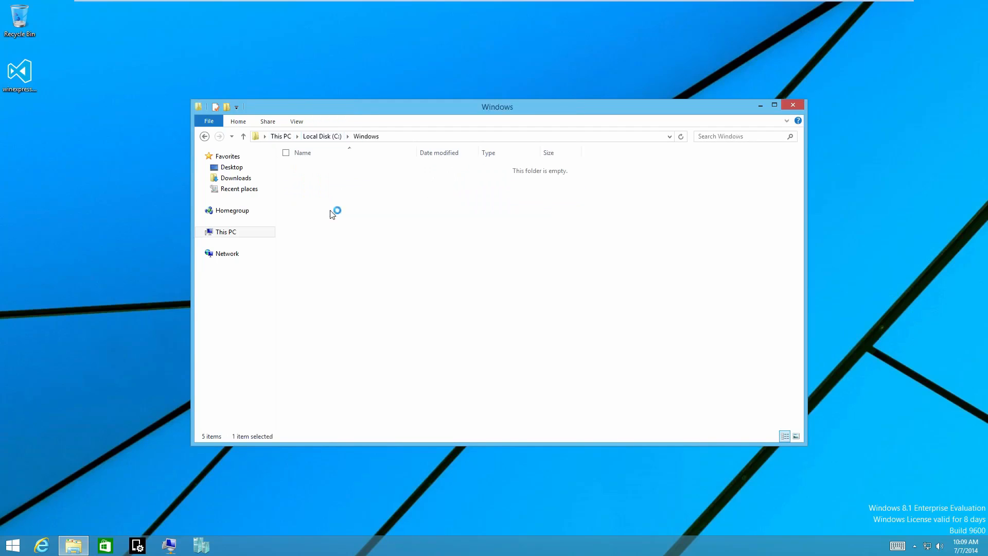
left_click(204, 136)
double_click(338, 178)
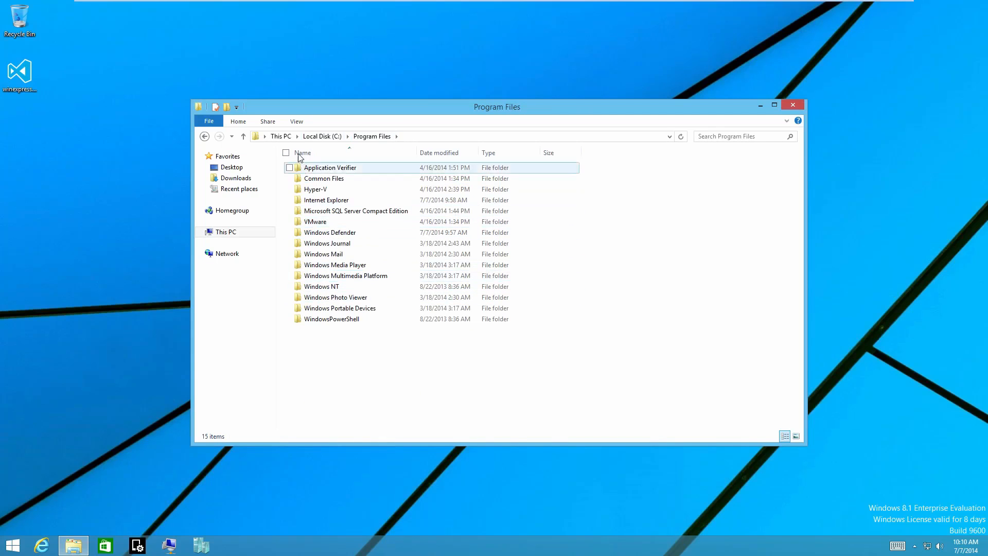
In Folder Options, show hidden files, folders and drives, and stop hiding protected operating system files.
left_click(297, 122)
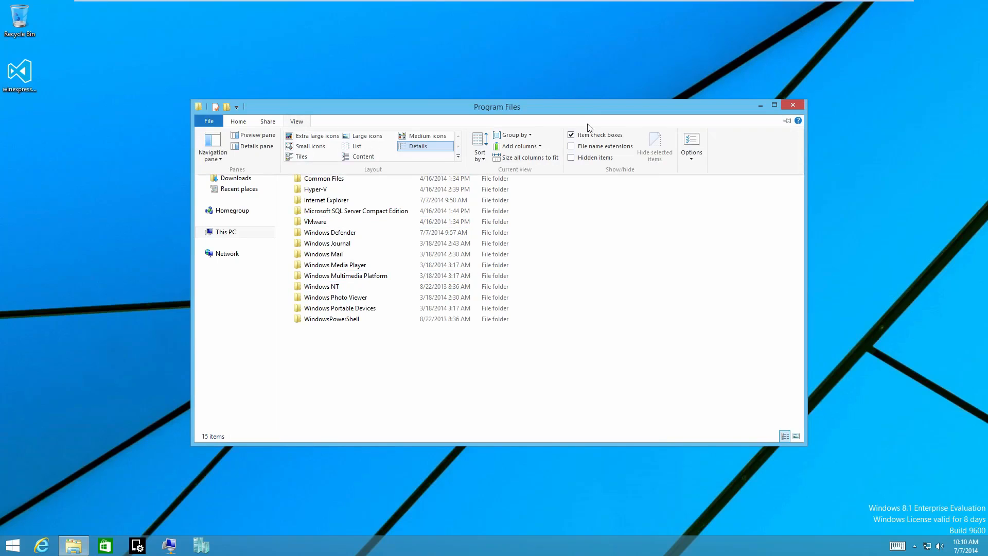
left_click(685, 160)
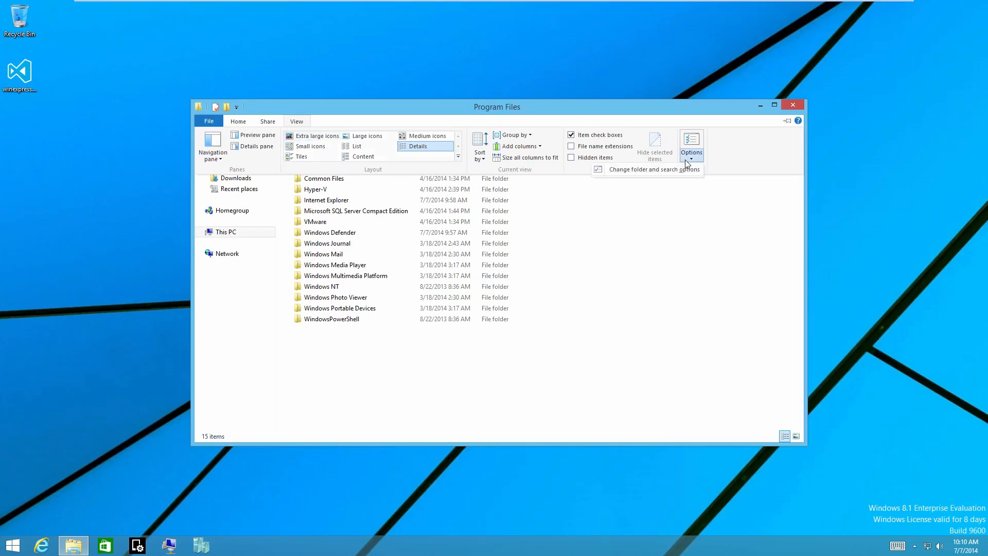
left_click(680, 170)
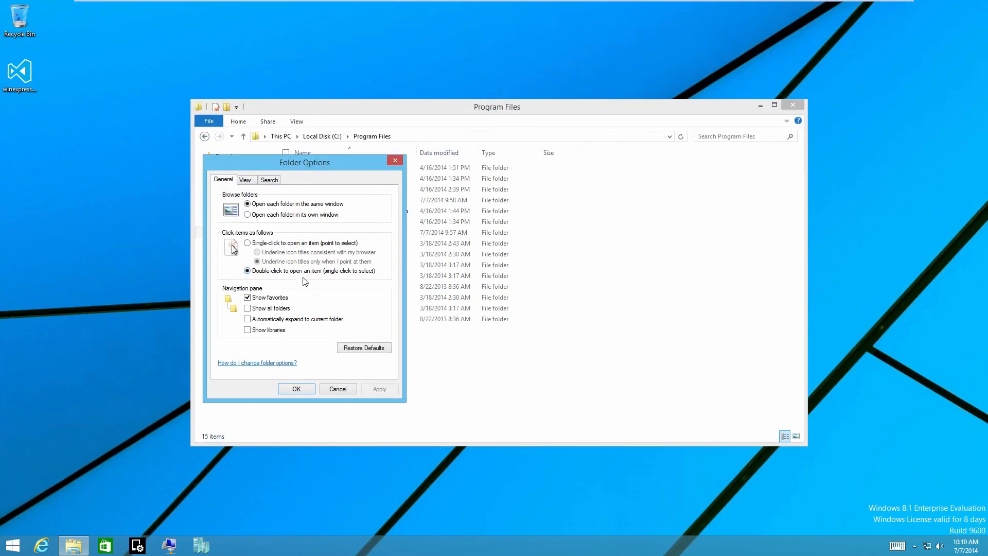
left_click(245, 180)
left_click(283, 324)
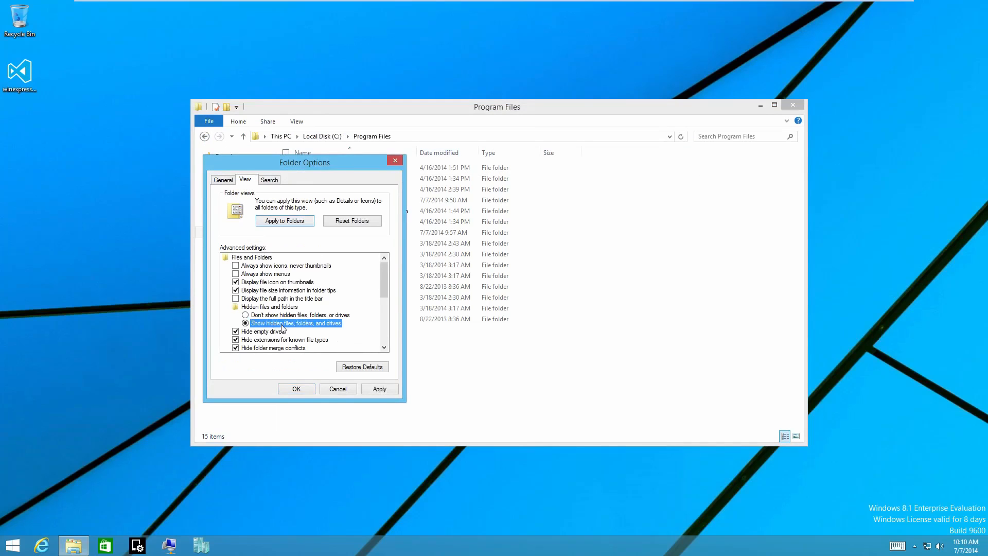
left_click_drag(383, 286, 385, 304)
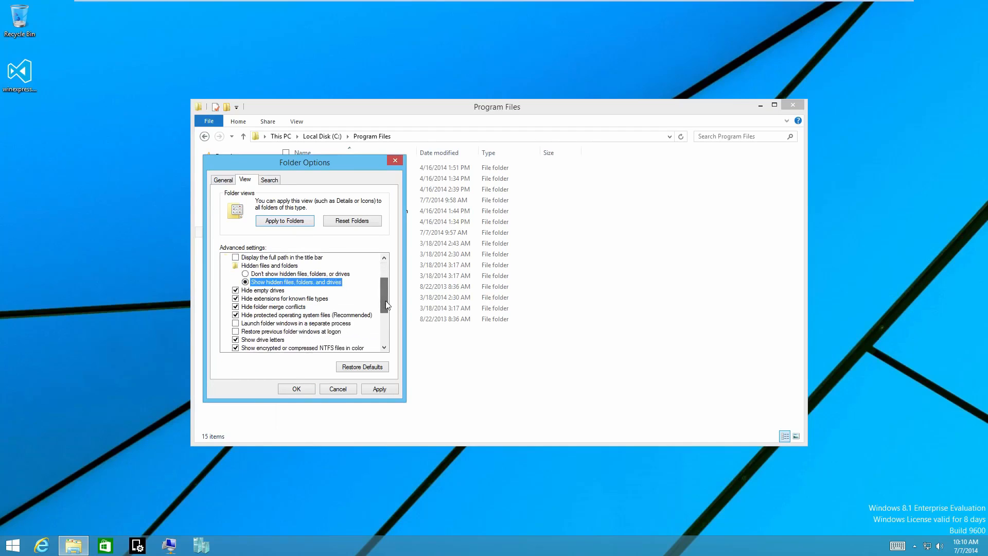
left_click(269, 315)
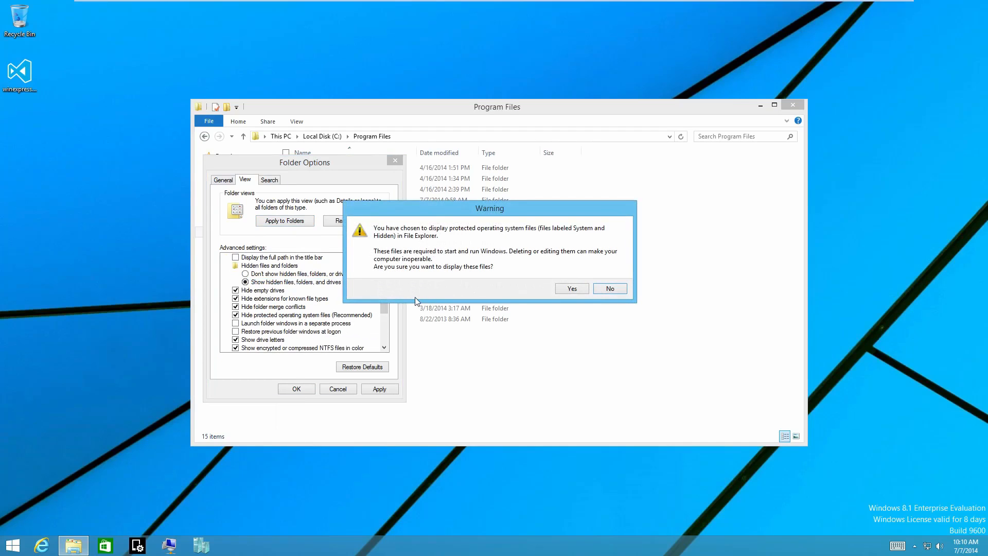
left_click(572, 289)
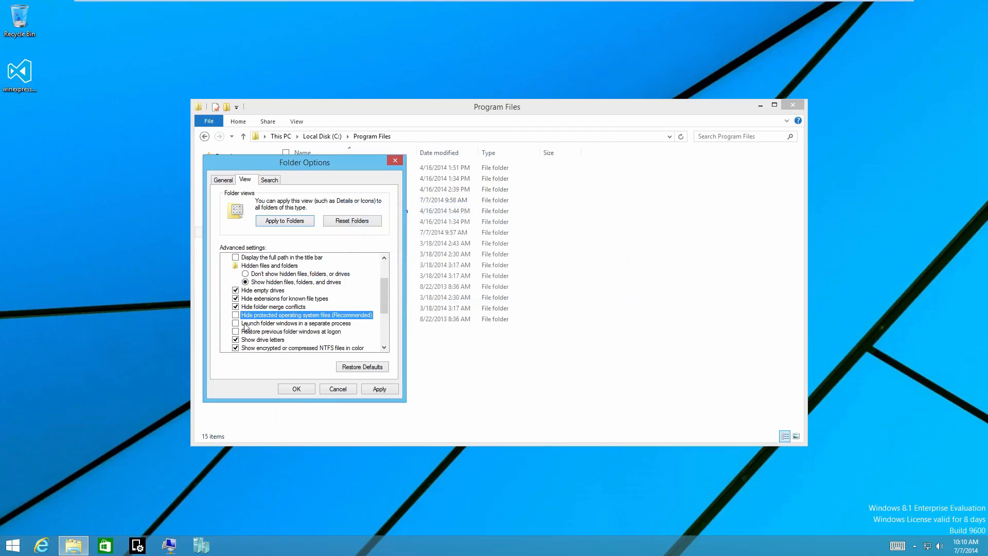
Enable the full path in the title bar, stop hiding extensions for known file types, and apply the folder options.
left_click(237, 259)
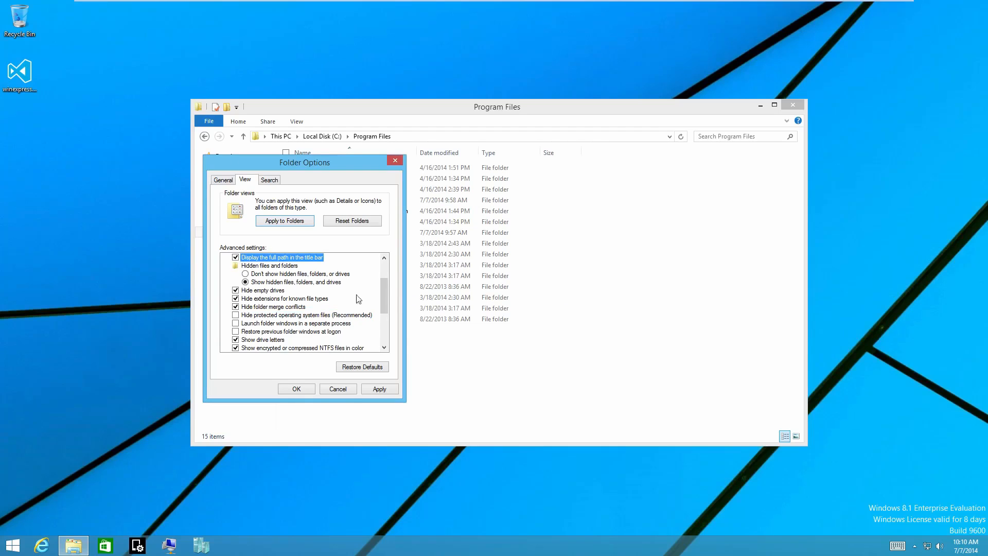
mouse_move(385, 291)
left_mouse_down()
mouse_move(385, 273)
mouse_move(387, 291)
left_mouse_up()
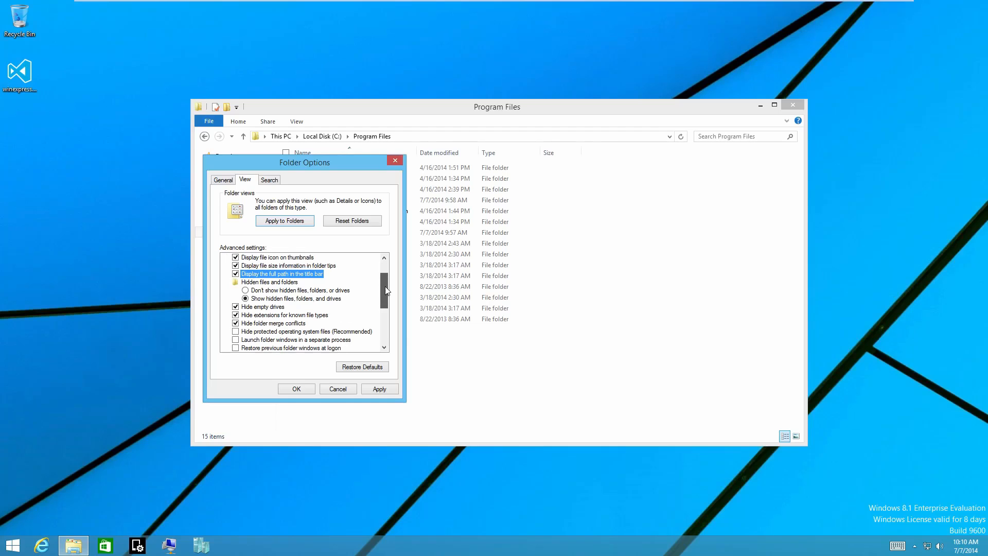
left_click(236, 315)
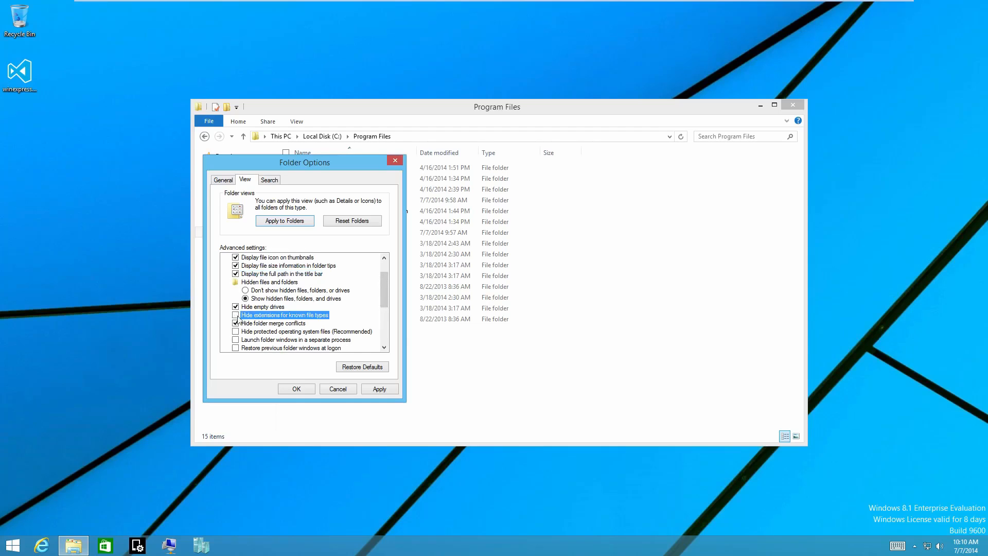
left_click(375, 388)
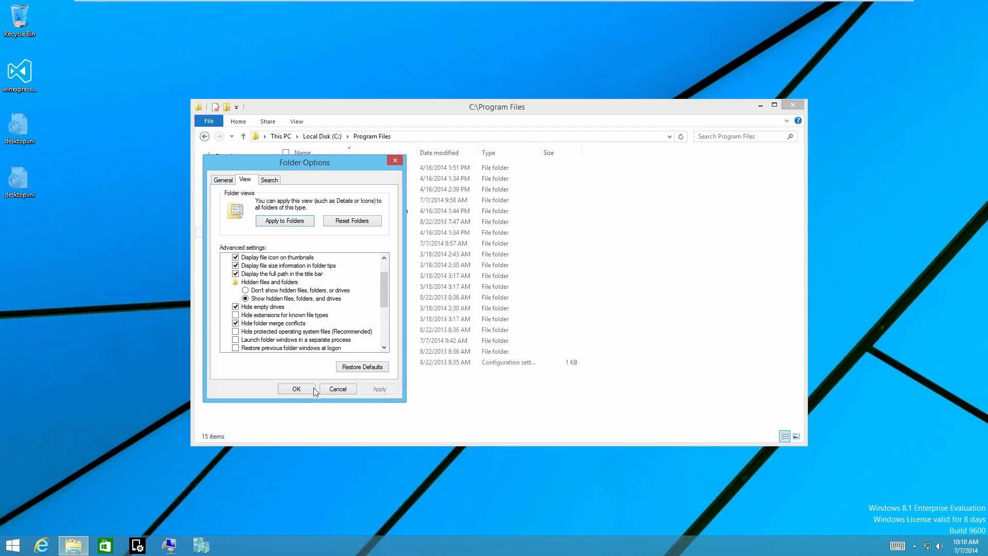
left_click(297, 389)
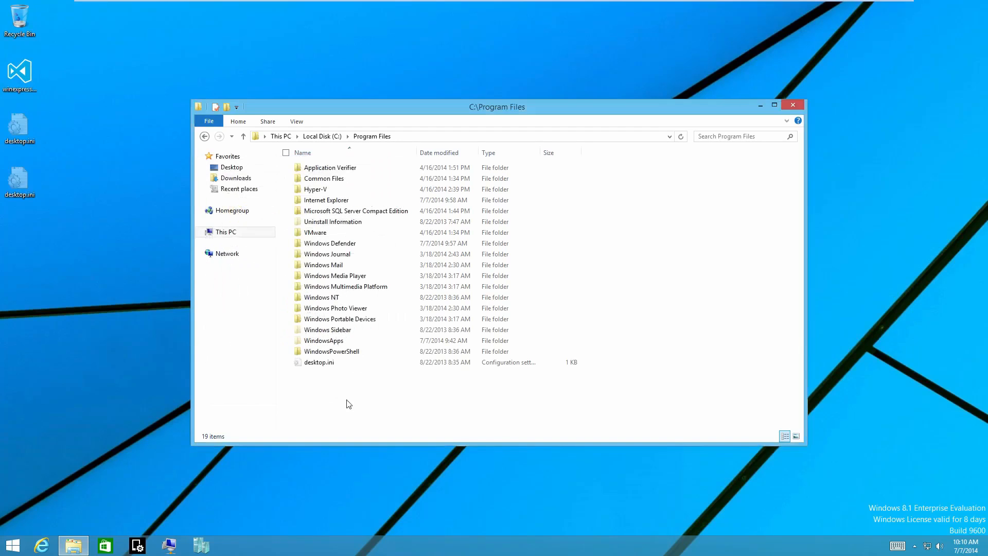
Try to get permanent access to the WindowsApps folder, and open its advanced security settings.
left_click(353, 344)
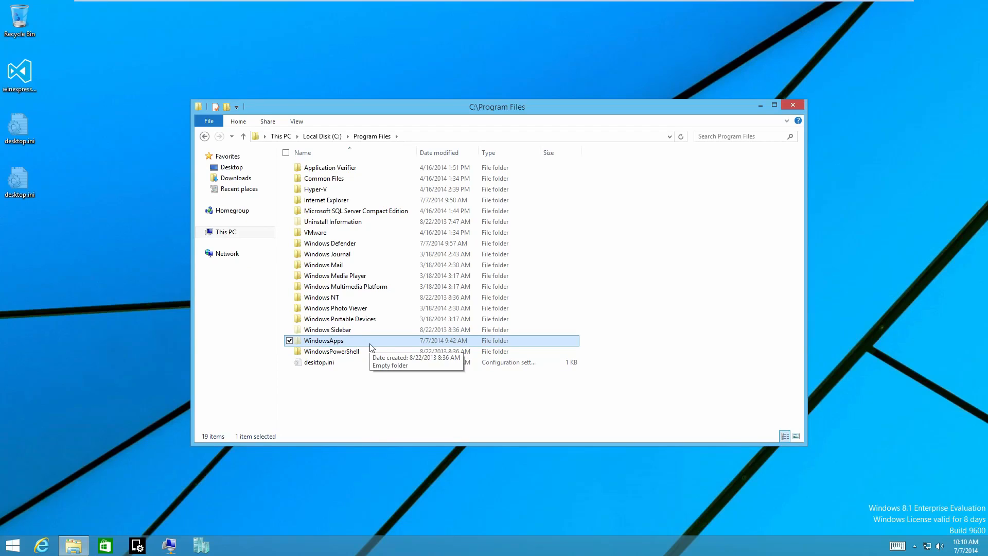
double_click(370, 343)
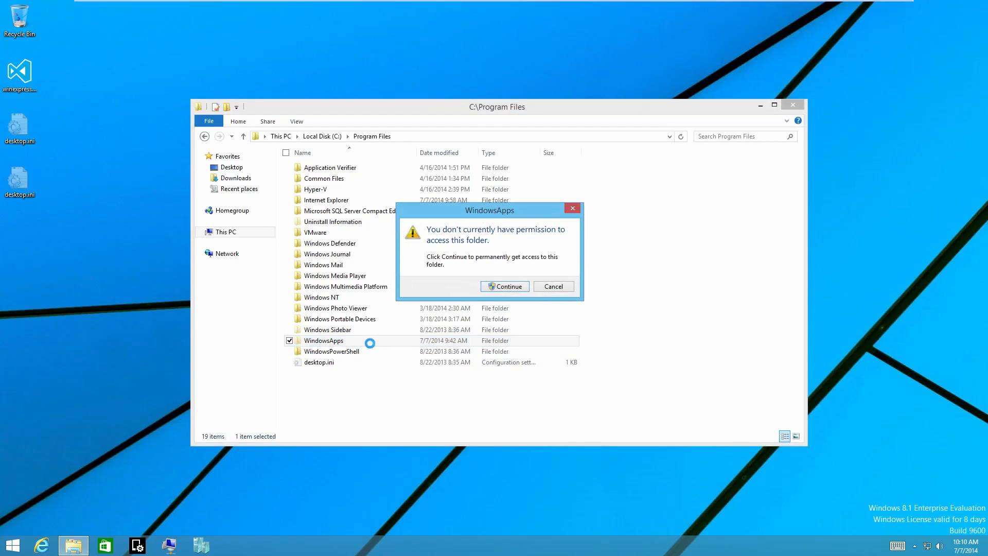
left_click(506, 287)
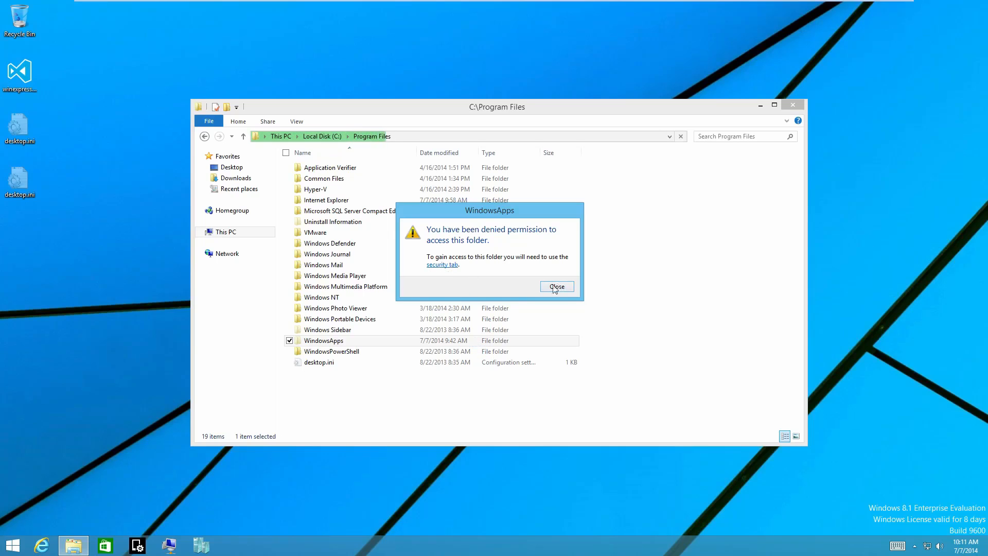
left_click(434, 265)
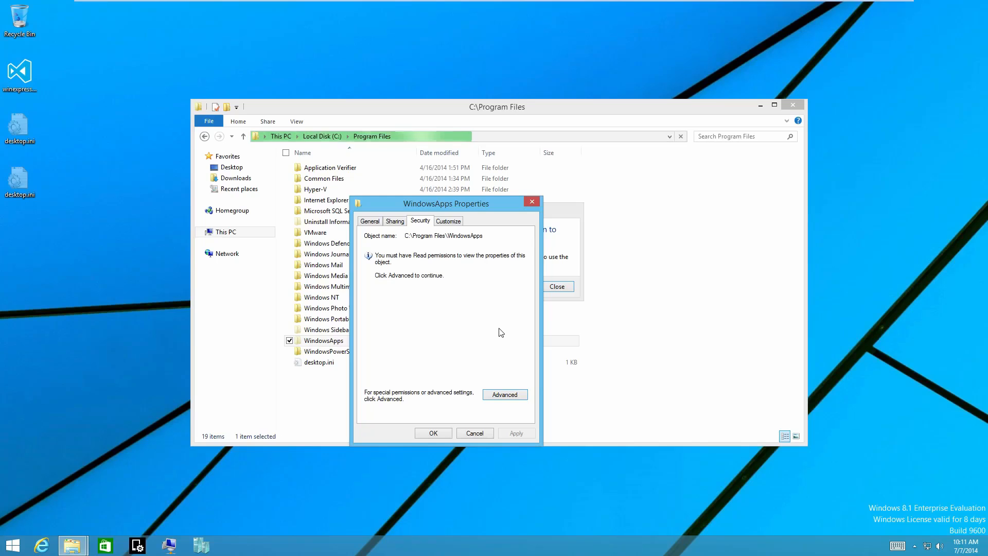
left_click(506, 396)
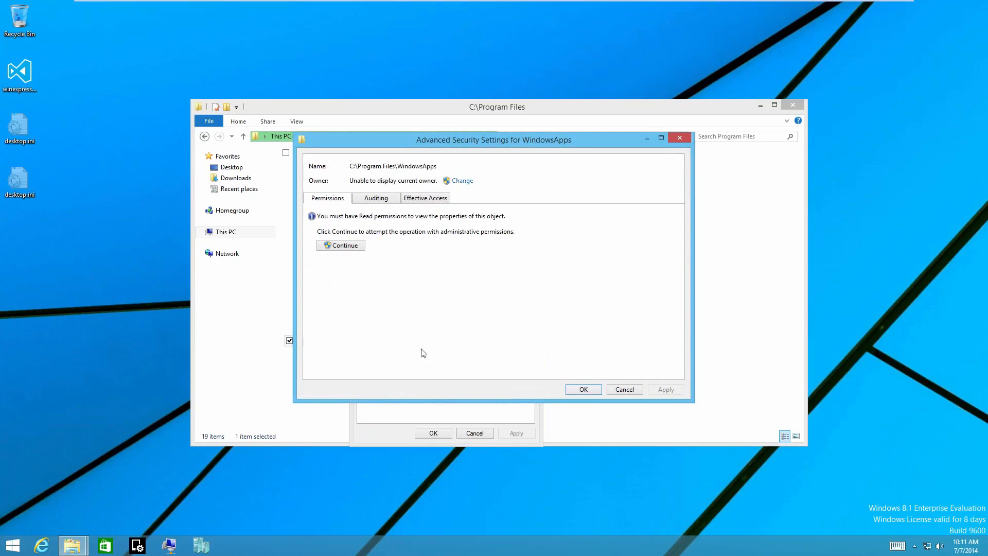
Make the local user account the owner of WindowsApps, including subcontainers and objects, review the permission entries and accept the change.
left_click(461, 182)
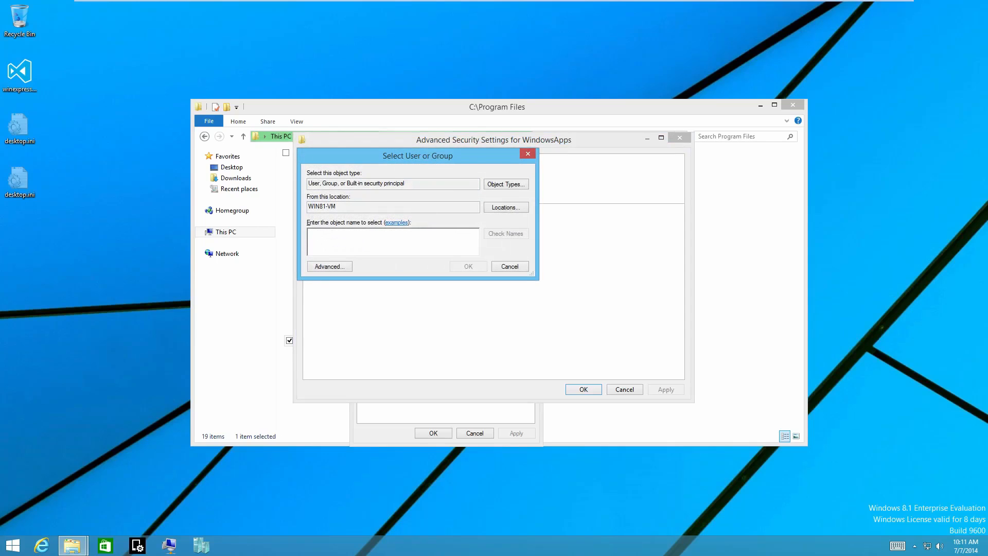
type("Michael")
key("Return")
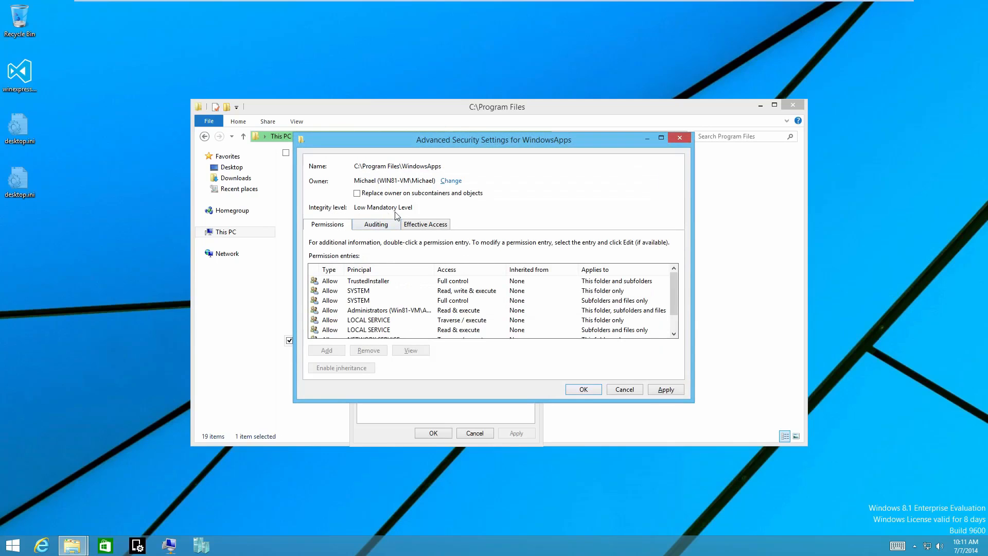
left_click(393, 194)
left_click(382, 282)
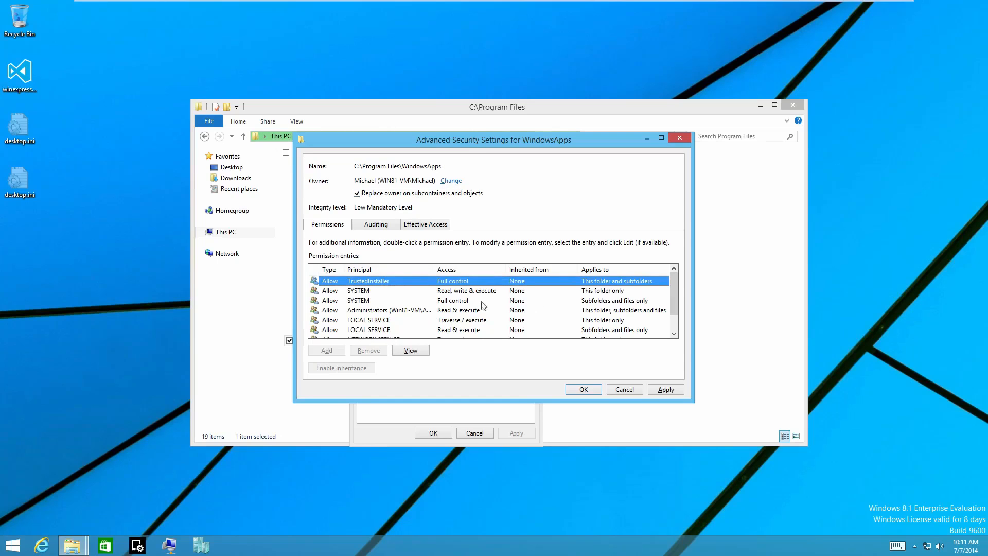
scroll(443, 313, "down", 1)
scroll(444, 313, "up", 1)
scroll(444, 313, "down", 1)
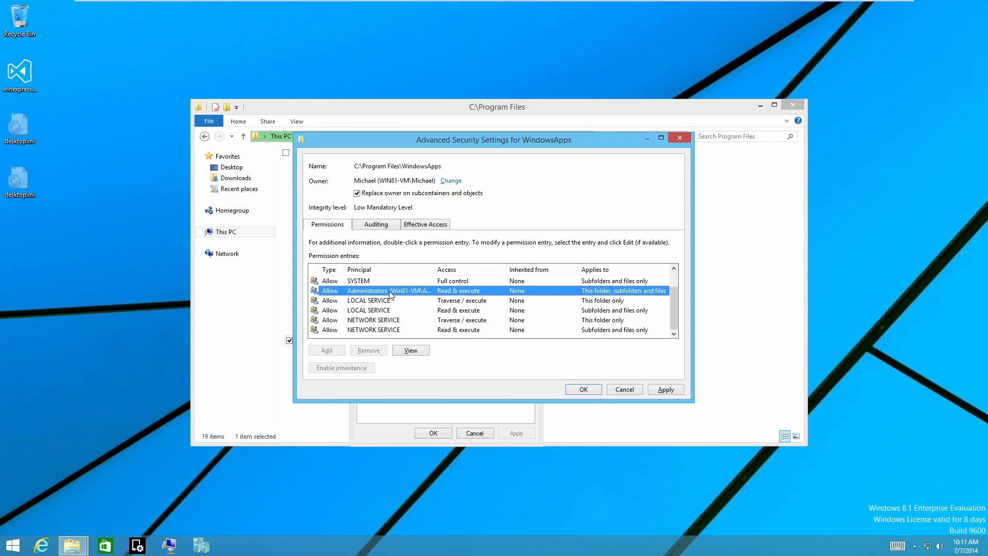
left_click(567, 389)
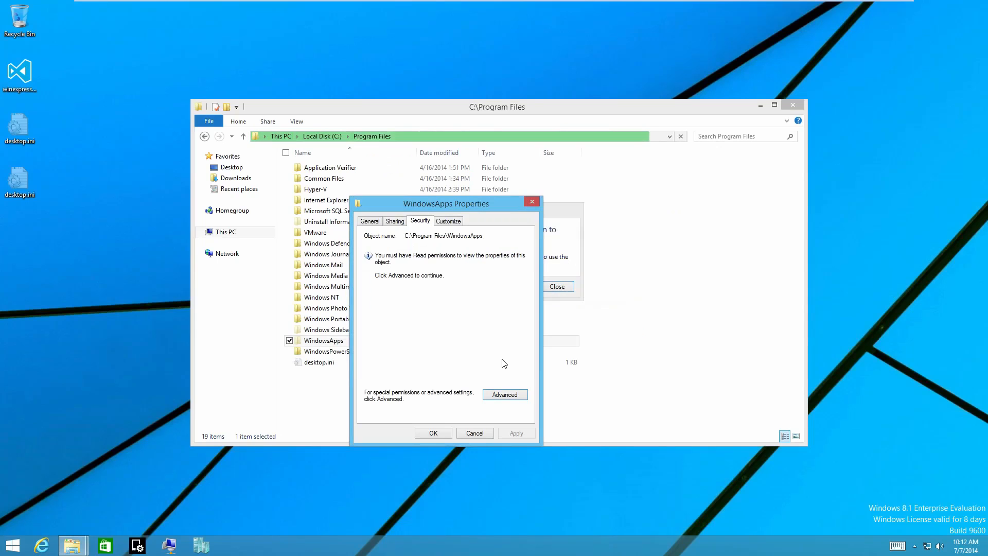
Close the WindowsApps properties and the access-denied message, and reopen the WindowsApps folder with permanent access granted.
left_click(398, 221)
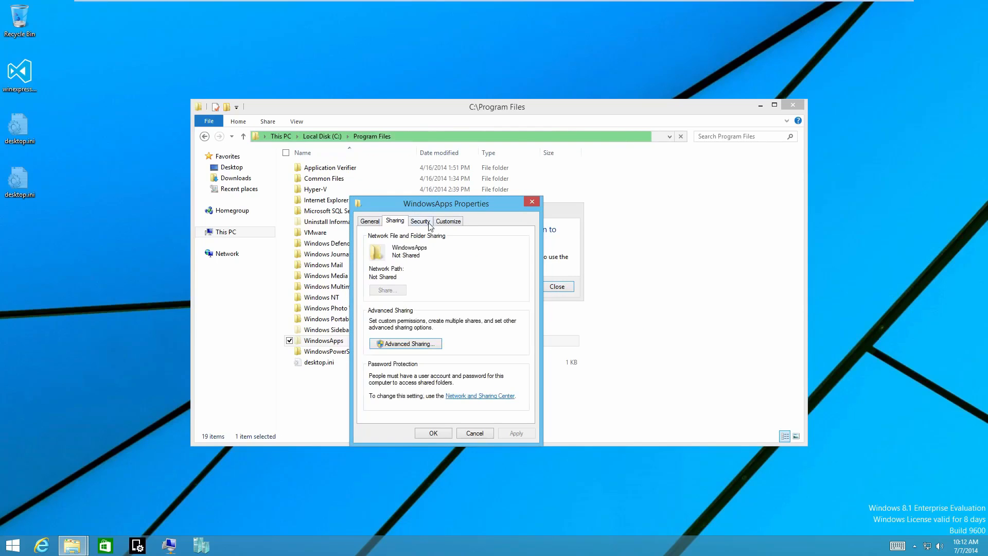
key("Escape")
left_click(551, 287)
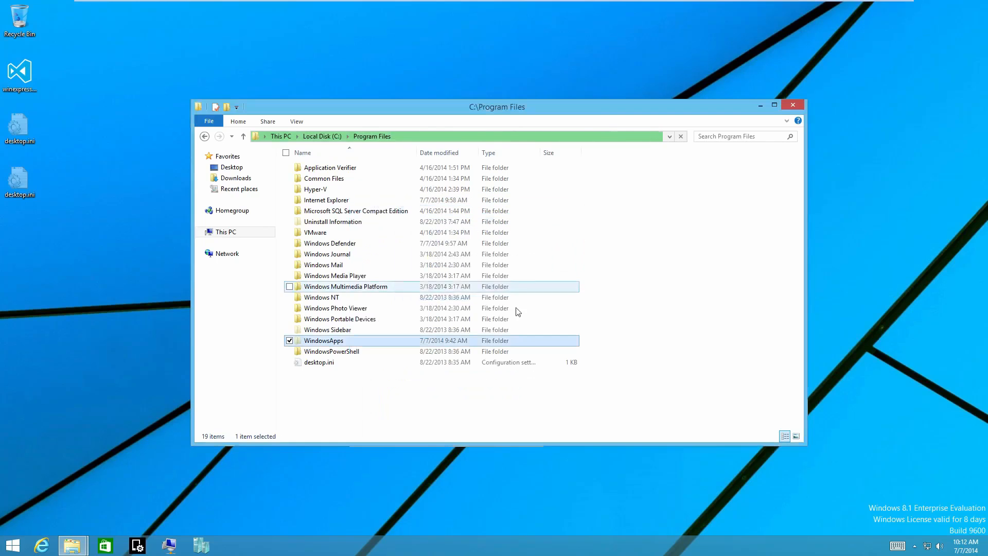
mouse_move(72, 545)
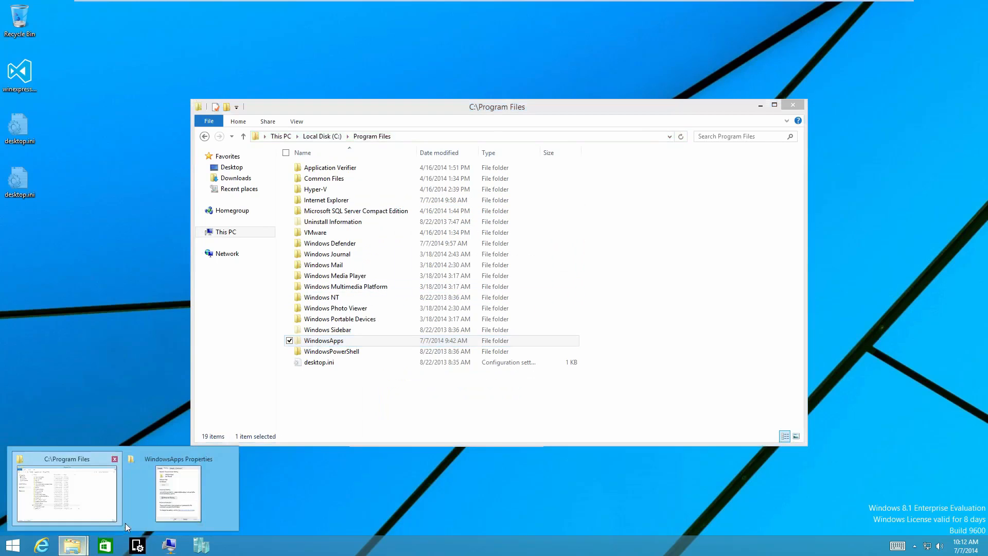
left_click(155, 509)
left_click(363, 404)
double_click(365, 343)
left_click(504, 286)
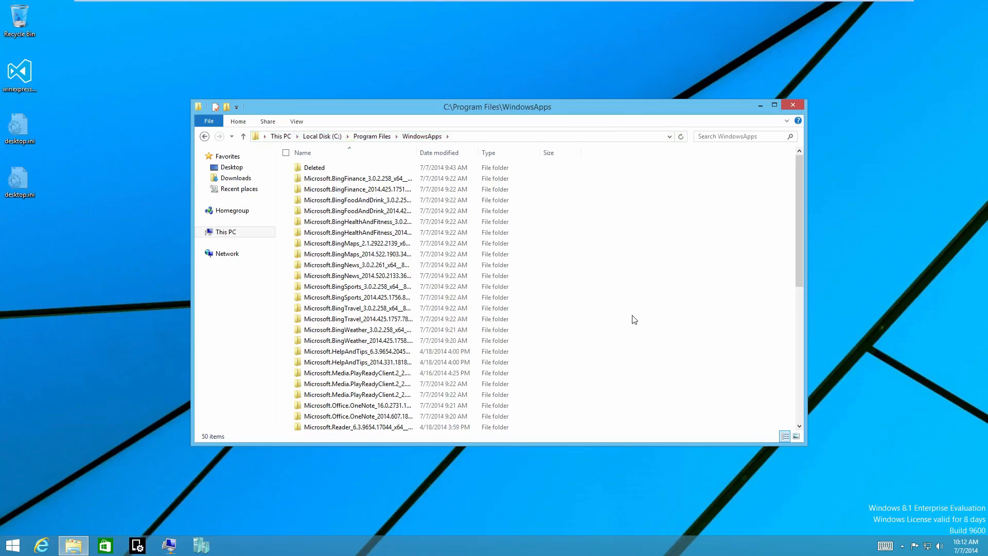
Look through the app package folders in WindowsApps and compare them with the app tiles on the Start screen.
scroll(466, 268, "down", 5)
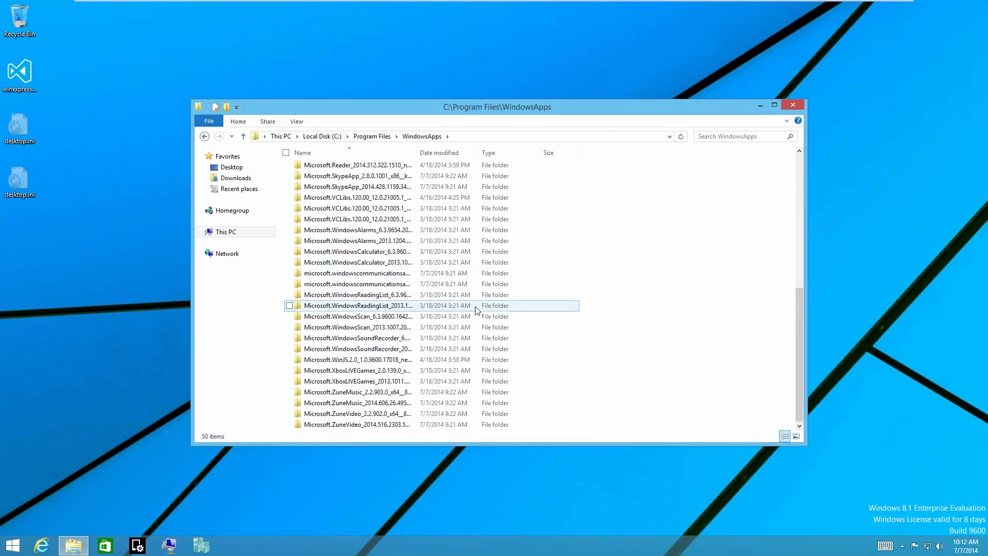
scroll(400, 374, "up", 5)
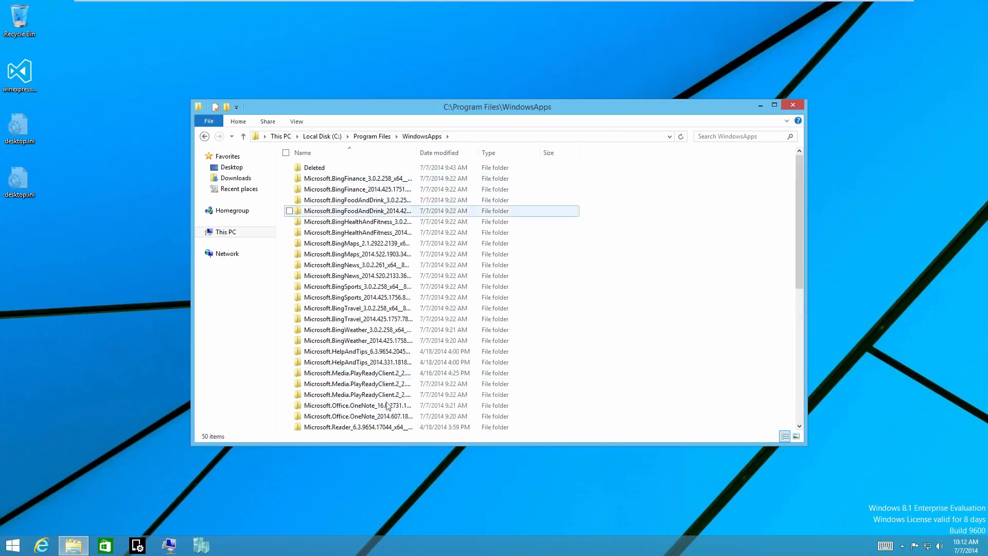
scroll(387, 409, "down", 7)
scroll(387, 409, "down", 2)
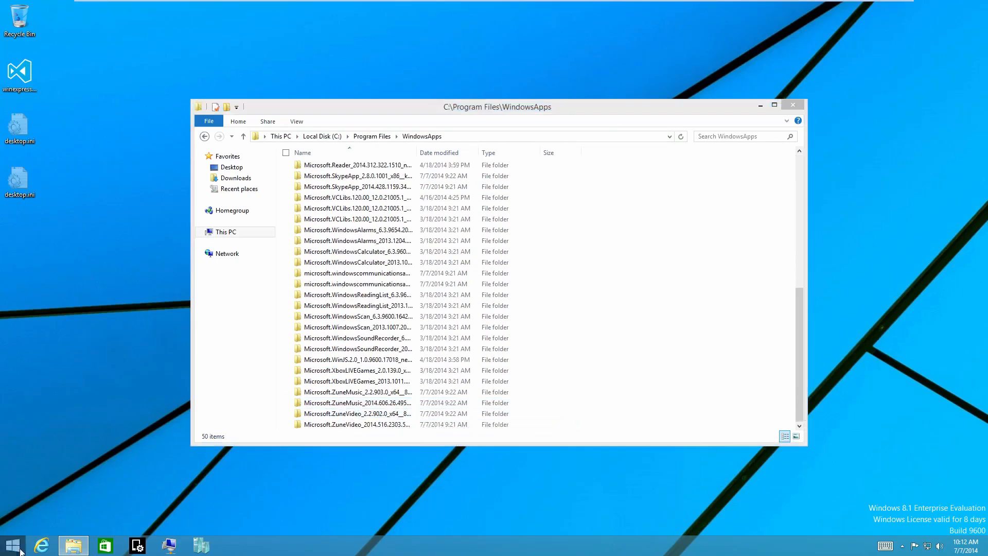
left_click(9, 554)
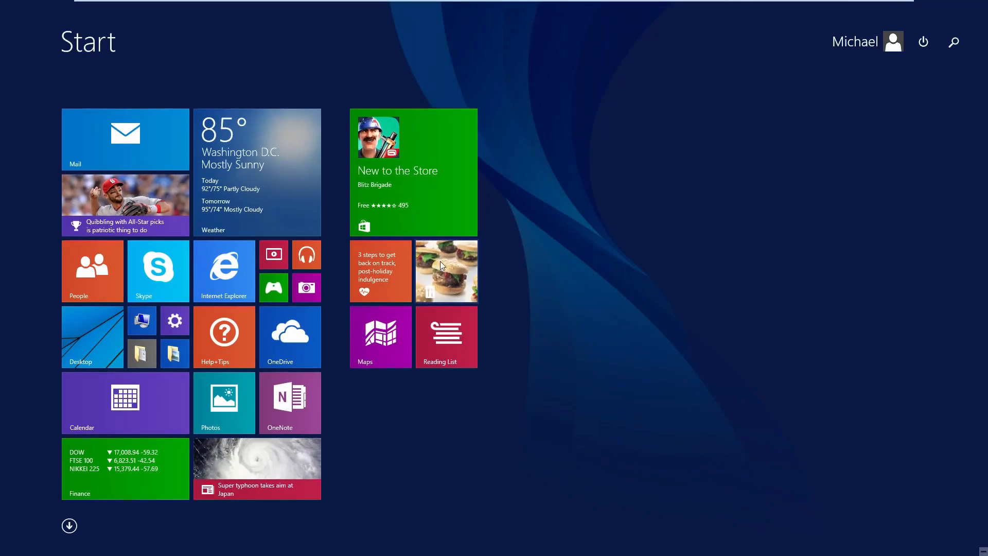
left_click(91, 341)
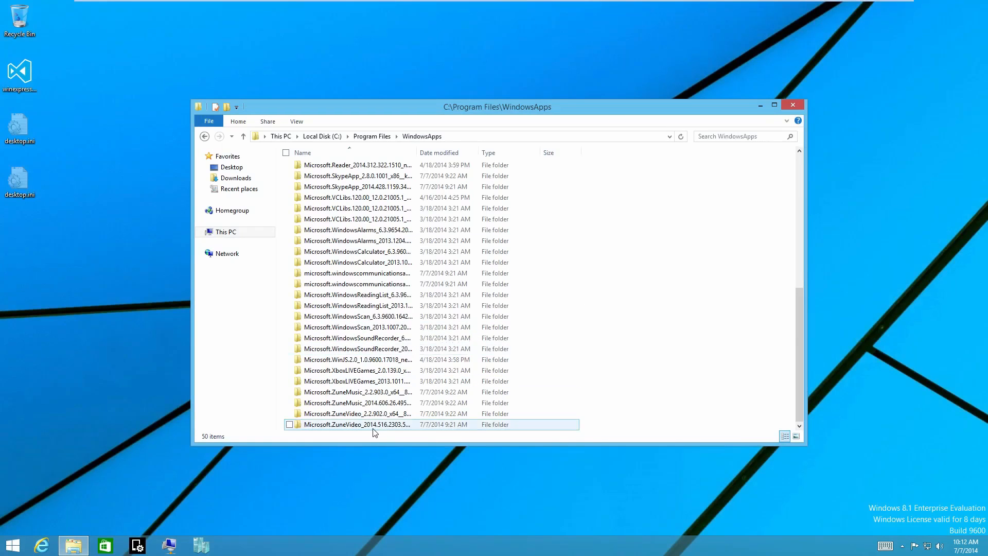
left_click(311, 431)
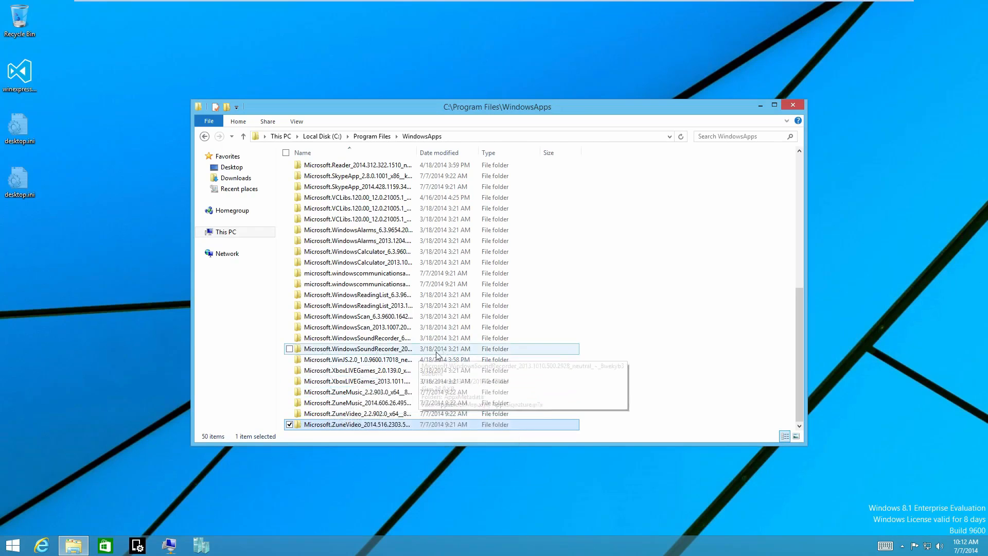
scroll(361, 355, "up", 3)
scroll(378, 334, "up", 5)
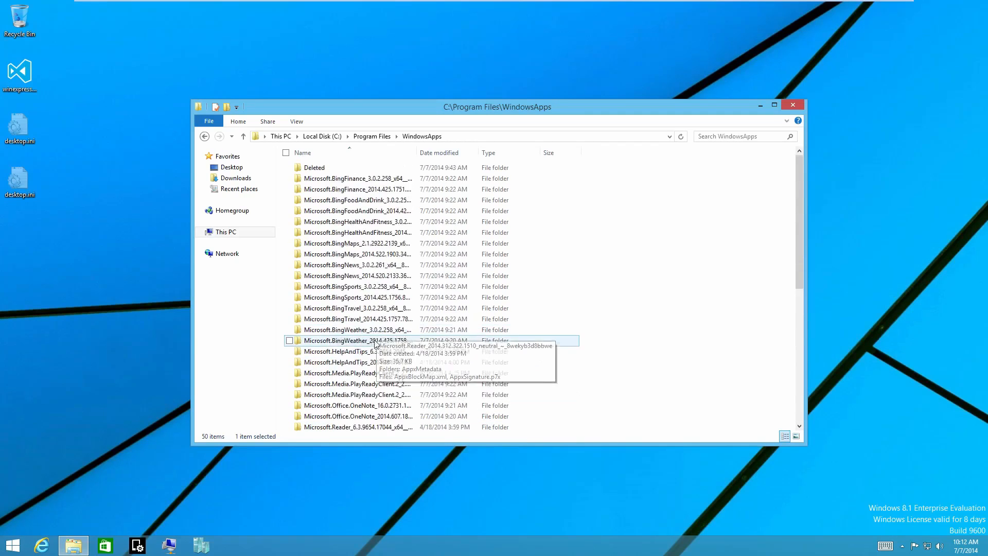
Open the Deleted folder inside WindowsApps, granting permanent access to it.
left_click(338, 168)
double_click(338, 171)
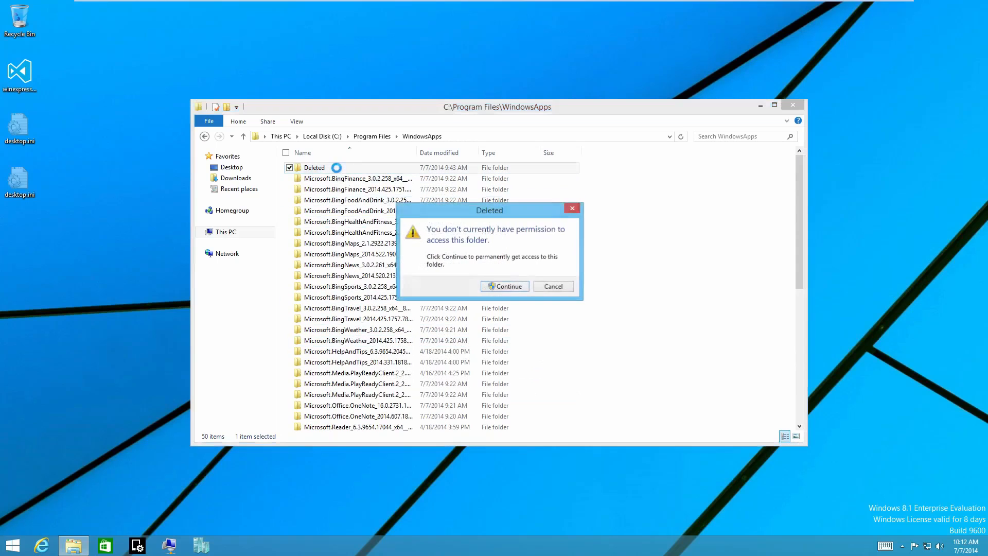
left_click(498, 286)
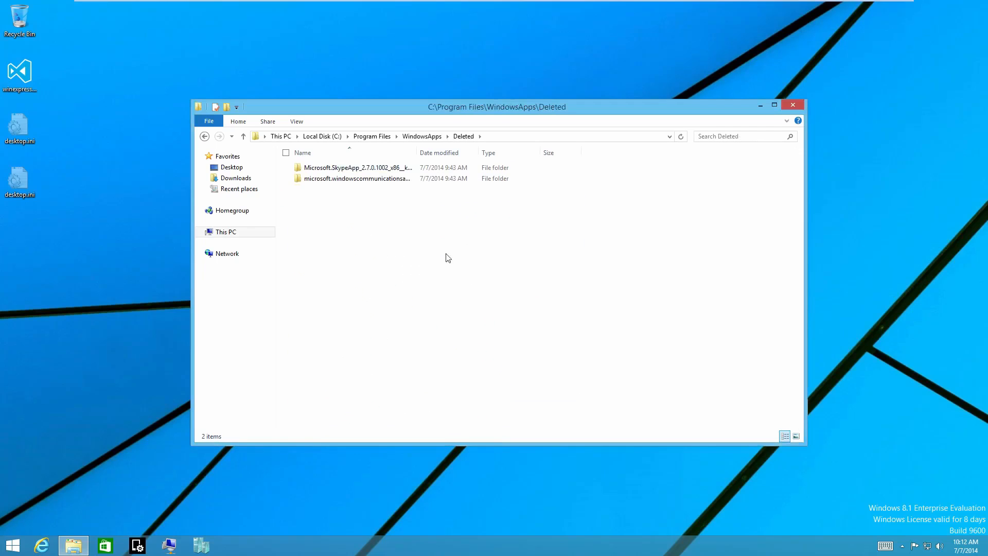
Examine the contents of the microsoft.windowscommunicationsapps package and its moderncalendar folder, and return to the Deleted folder.
double_click(360, 180)
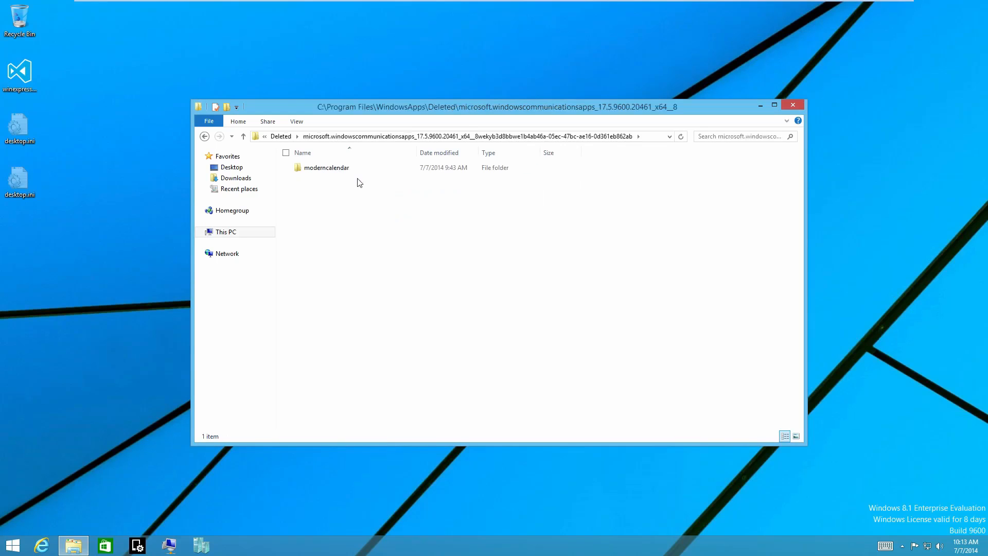
double_click(358, 174)
double_click(359, 175)
left_click(299, 138)
left_click(299, 138)
left_click(286, 137)
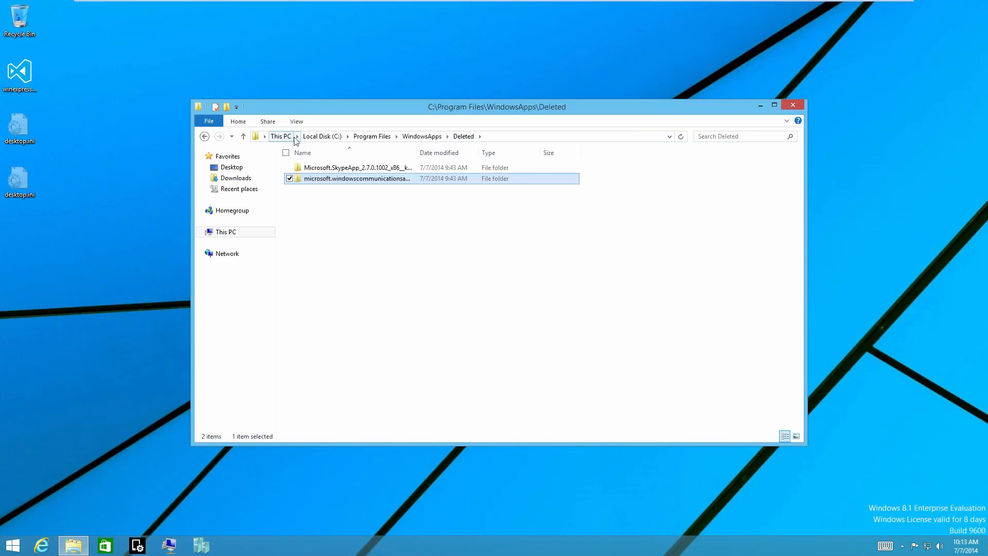
Go back to Program Files and permanently delete the WindowsApps folder, approving the removal of system files for all current items.
left_click(421, 137)
left_click(371, 136)
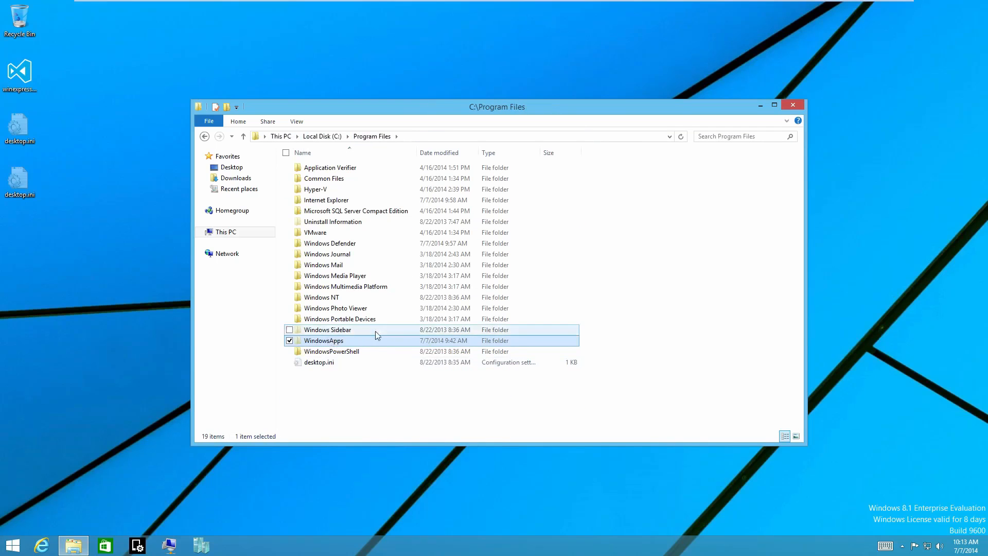
key("shift+Delete")
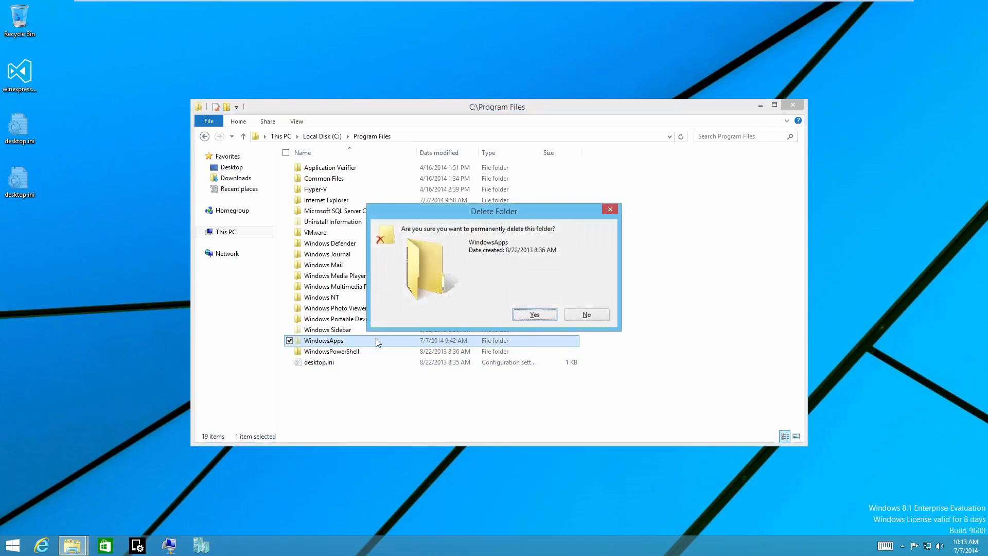
key("Return")
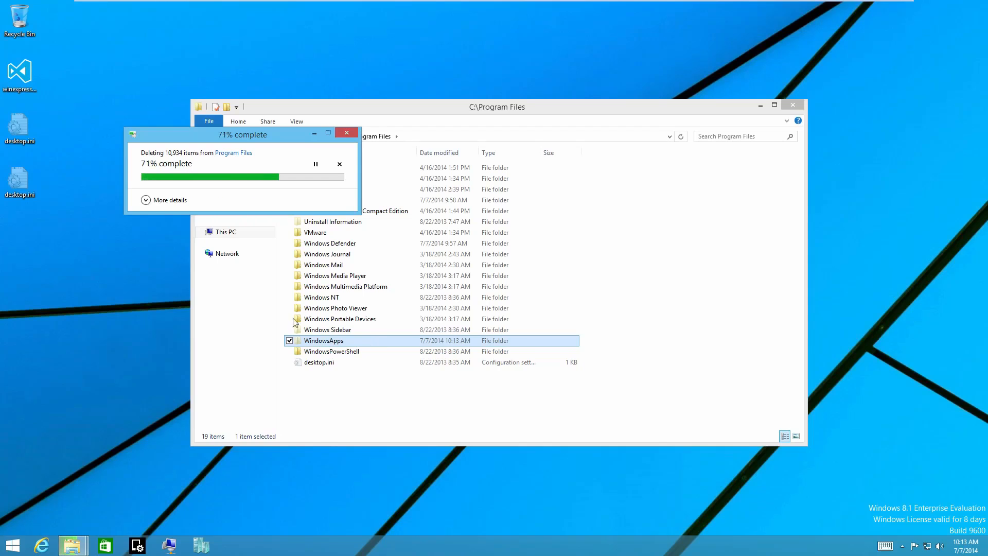
left_click(146, 200)
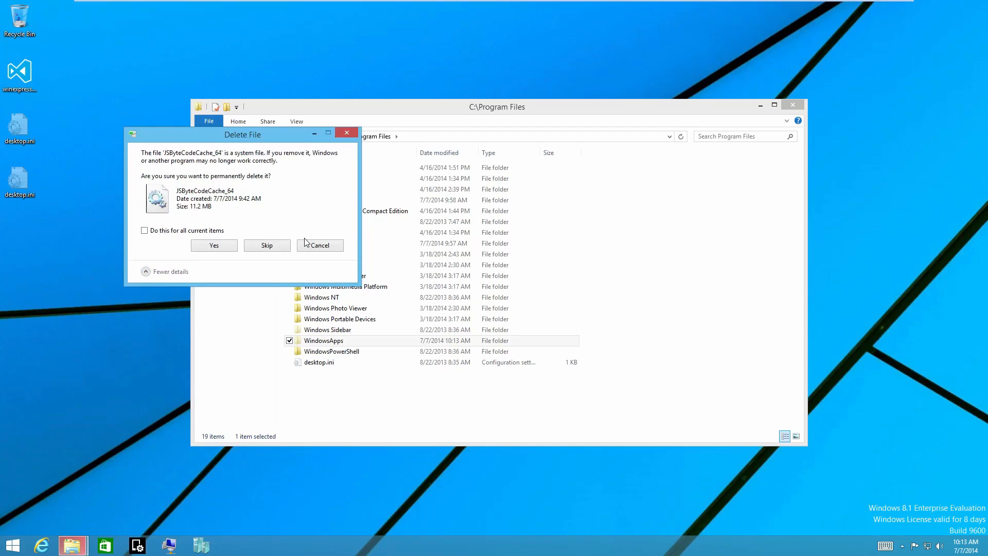
left_click(222, 247)
left_click(196, 229)
left_click(208, 246)
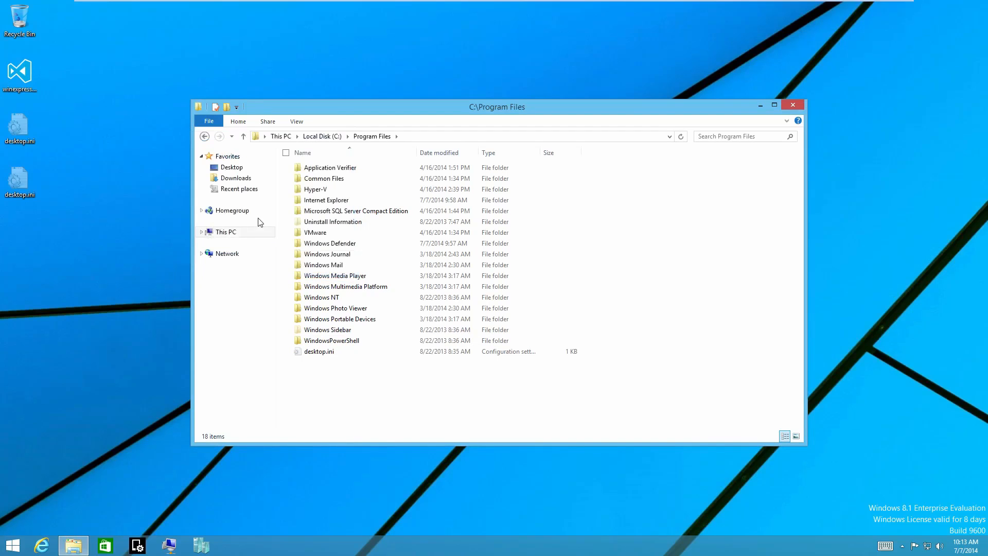
Close the File Explorer window and launch the People app from the Start screen.
left_click(792, 108)
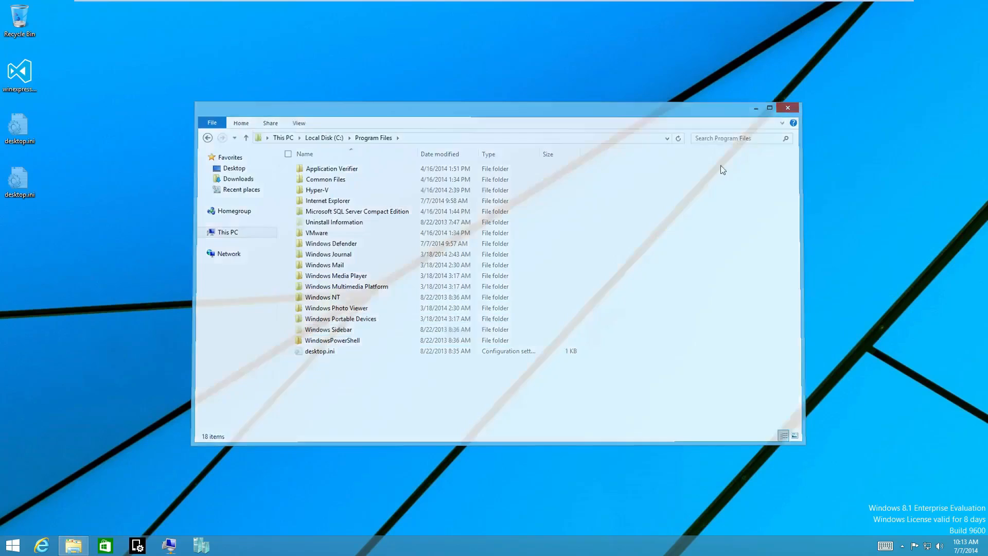
left_click(12, 548)
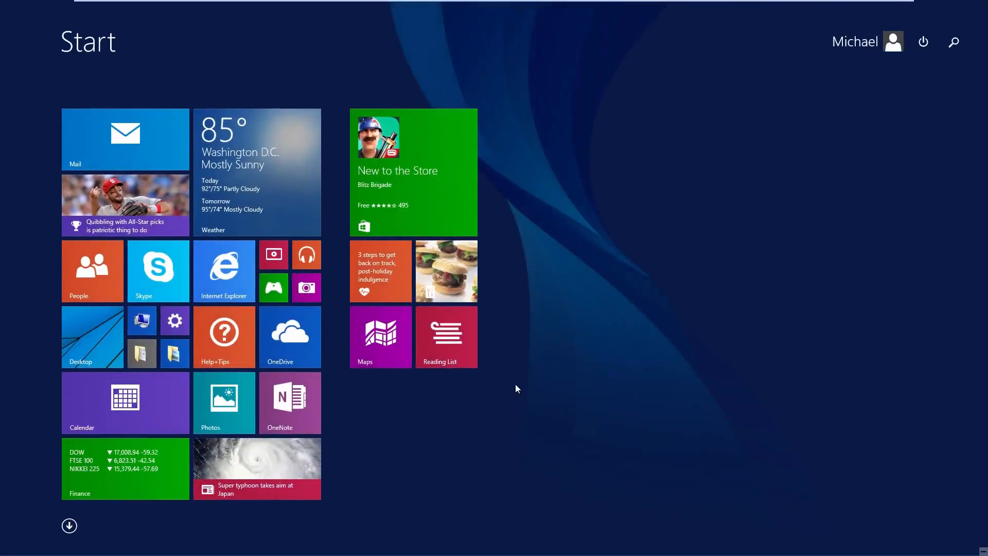
left_click(96, 289)
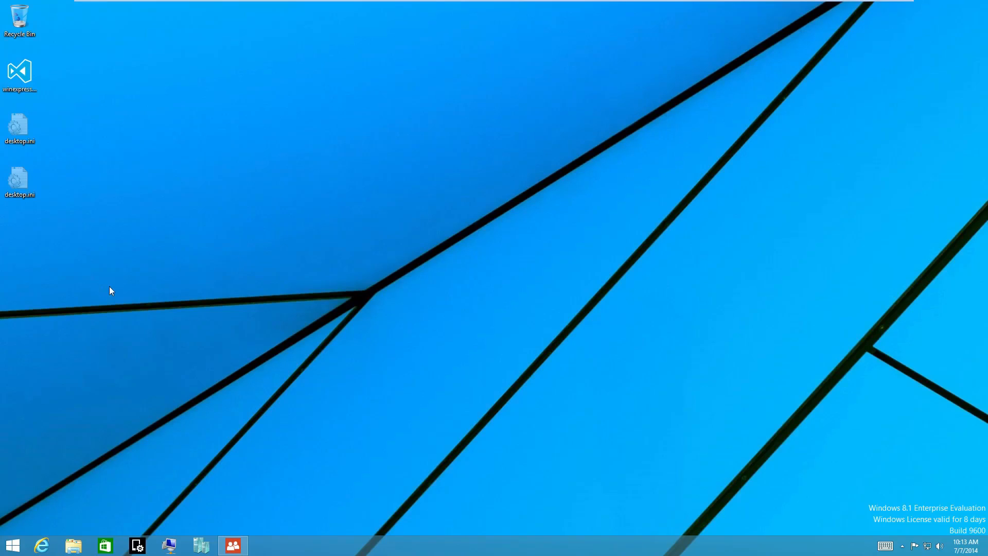
Switch repeatedly to the running People app to test whether it opens.
left_click(233, 545)
left_click(233, 545)
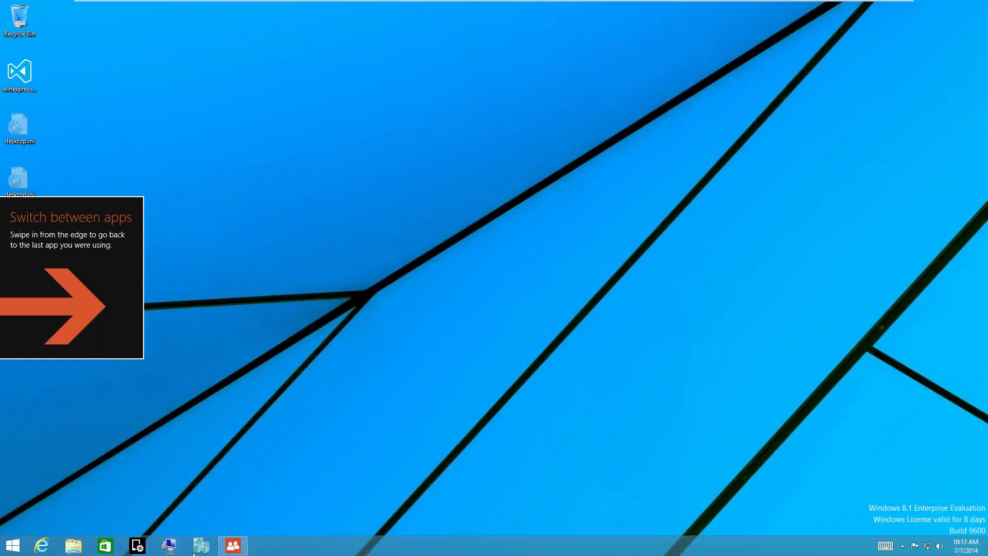
left_click(235, 547)
left_click(239, 550)
left_click(239, 551)
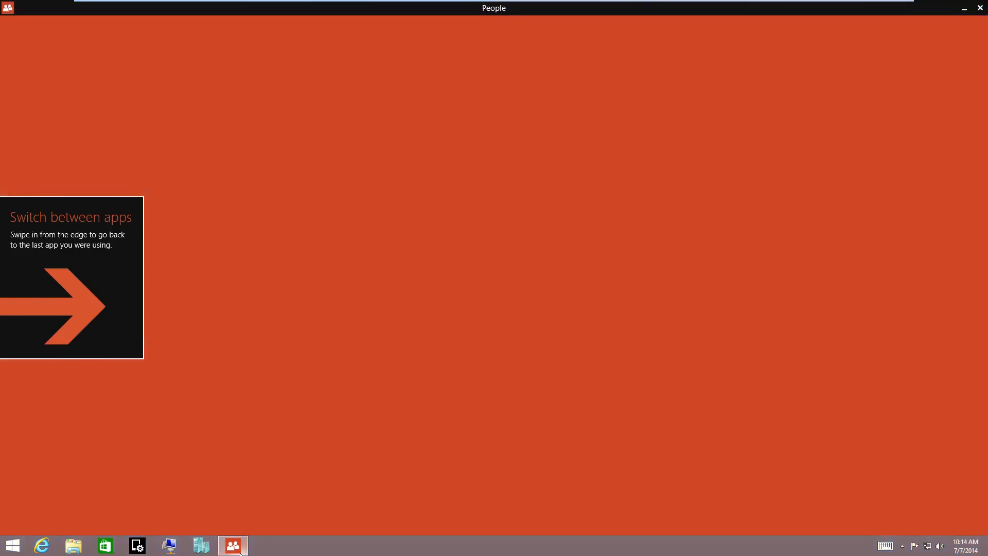
Bring the People app to the front several more times and return to the desktop.
left_click(240, 552)
left_click(241, 553)
left_click(242, 554)
left_click(242, 554)
left_click(242, 554)
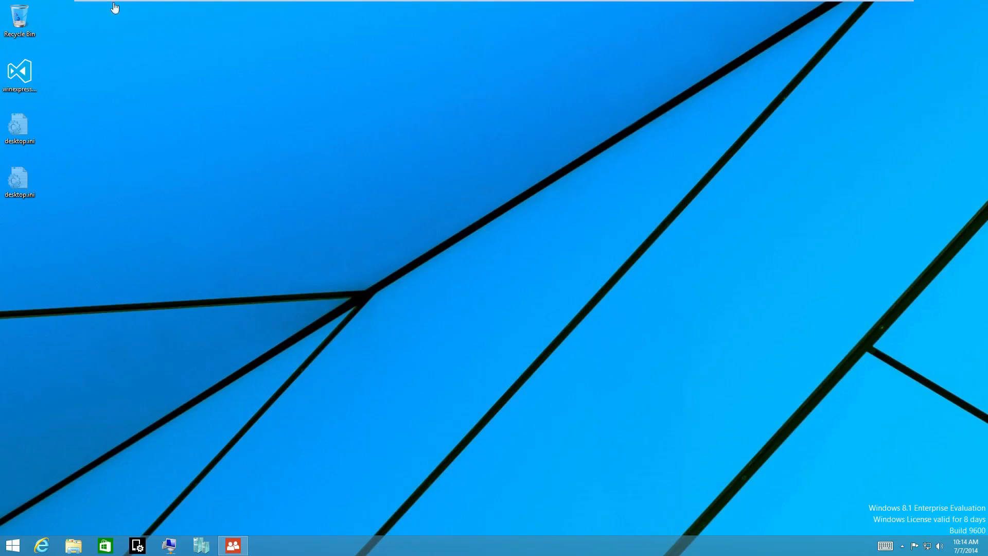
Launch the Mail and Finance apps from the Start screen, returning to the desktop after each one.
left_click(14, 548)
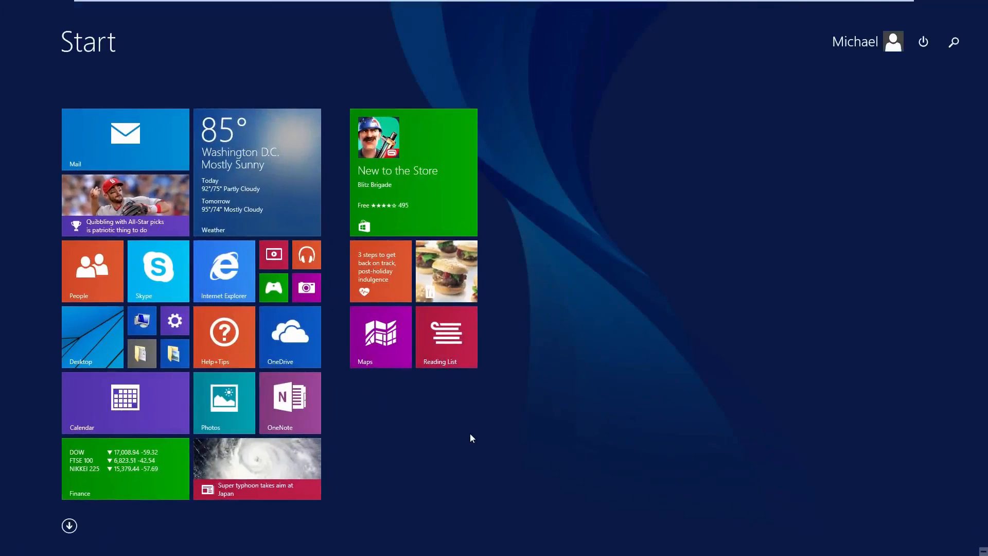
left_click(149, 150)
key("super+d")
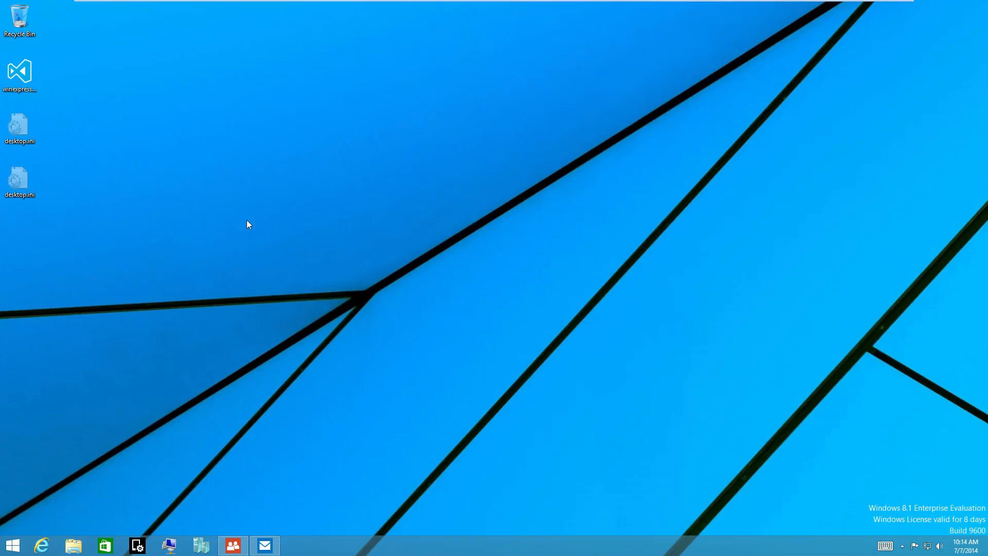
left_click(16, 551)
left_click(137, 482)
key("super+d")
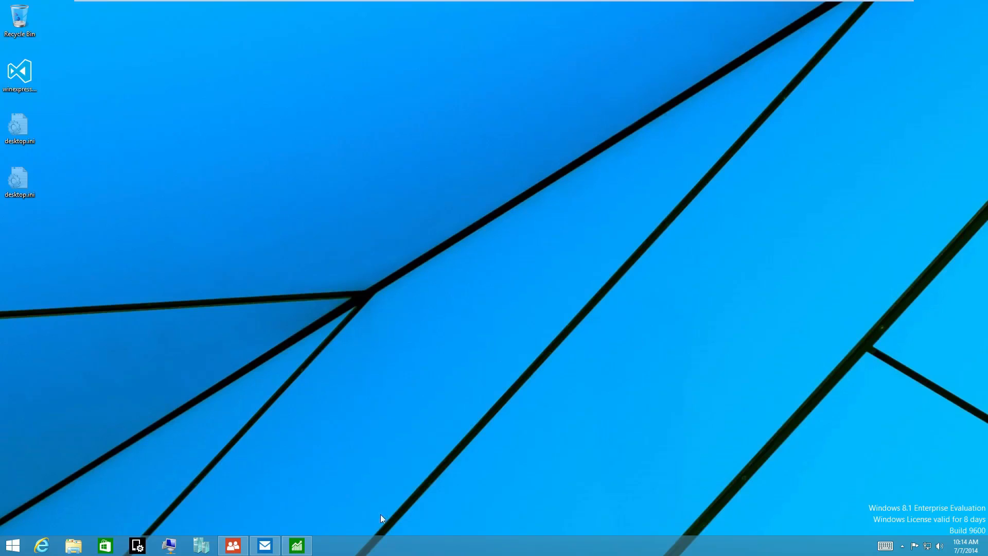
Switch between the running Finance and Mail apps to test whether they load, and return to the desktop.
left_click(297, 547)
left_click(264, 550)
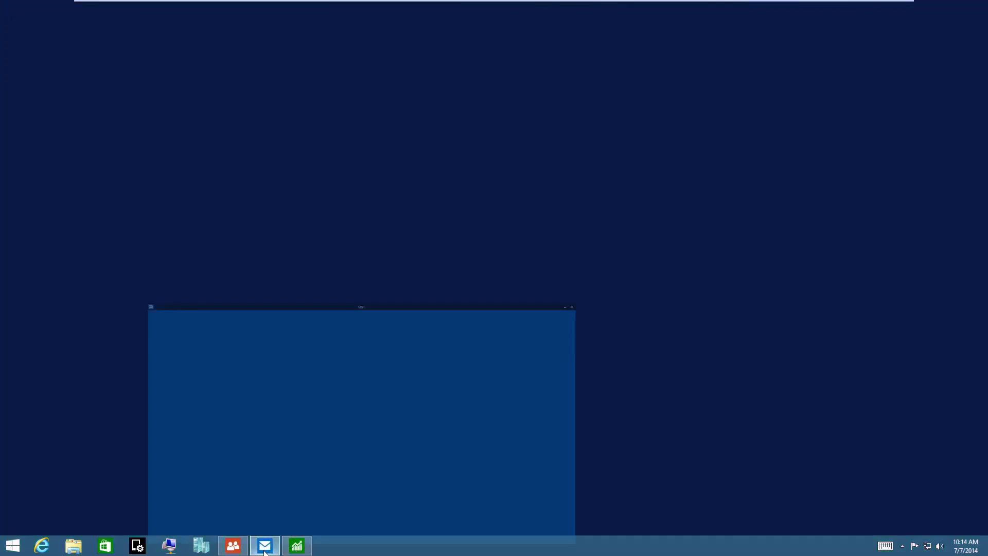
left_click(297, 547)
key("super+d")
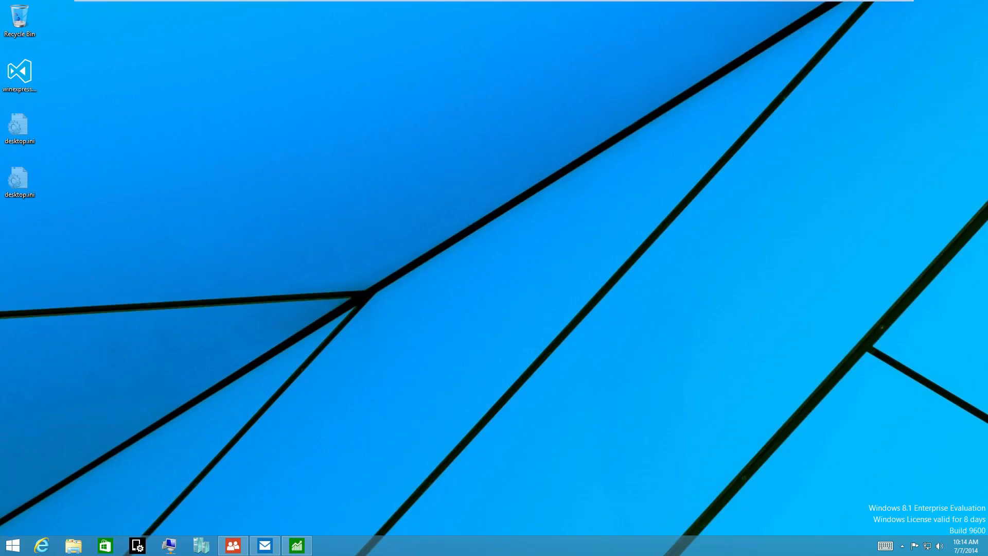
Restart the computer from the Start screen.
left_click(12, 547)
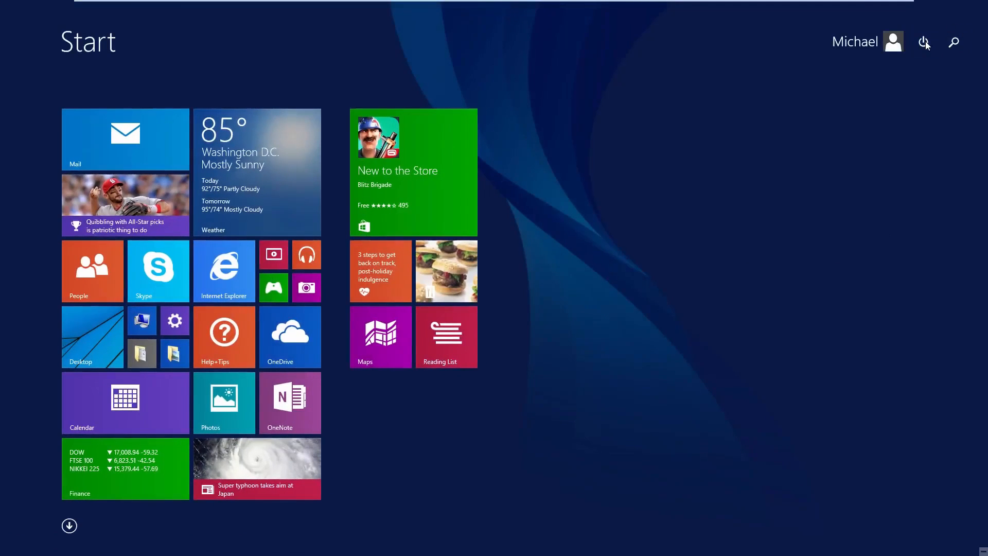
left_click(924, 42)
left_click(918, 110)
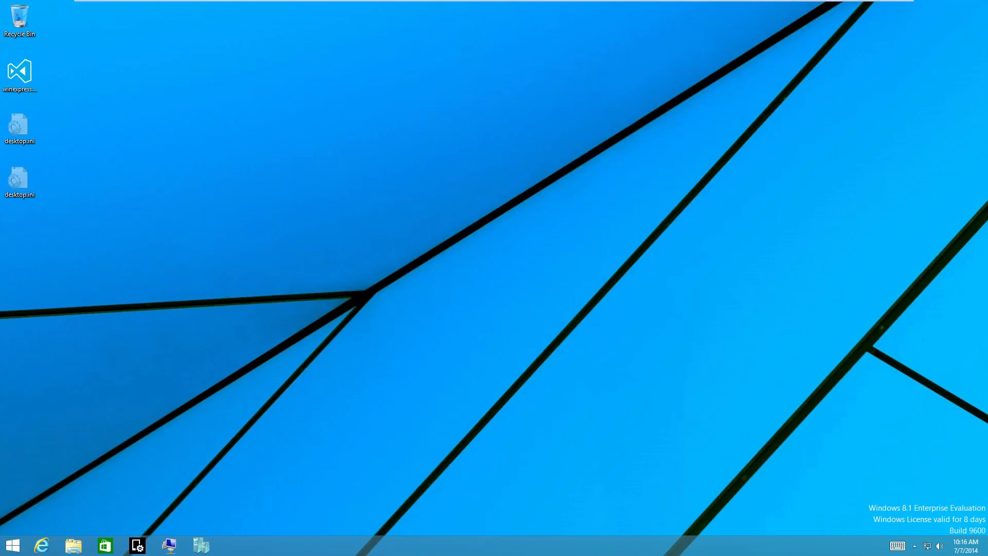
Launch Internet Explorer from the Start screen to test whether the MSN page loads, and return to the desktop.
left_click(12, 547)
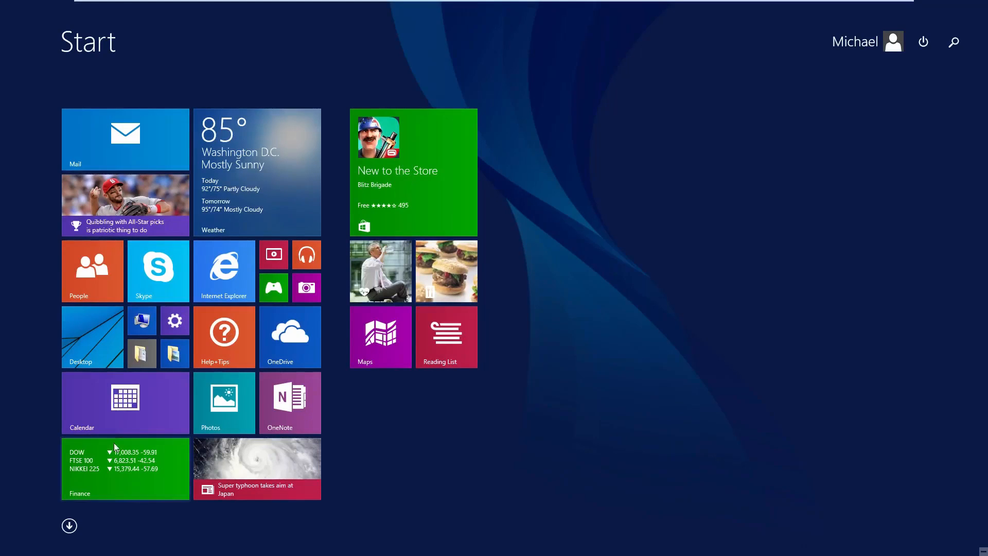
left_click(223, 275)
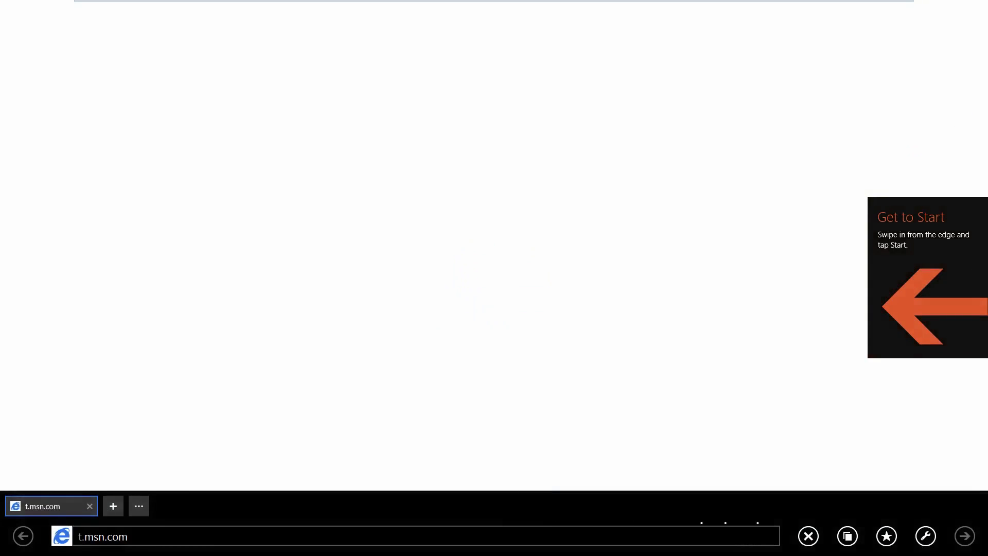
mouse_move(953, 20)
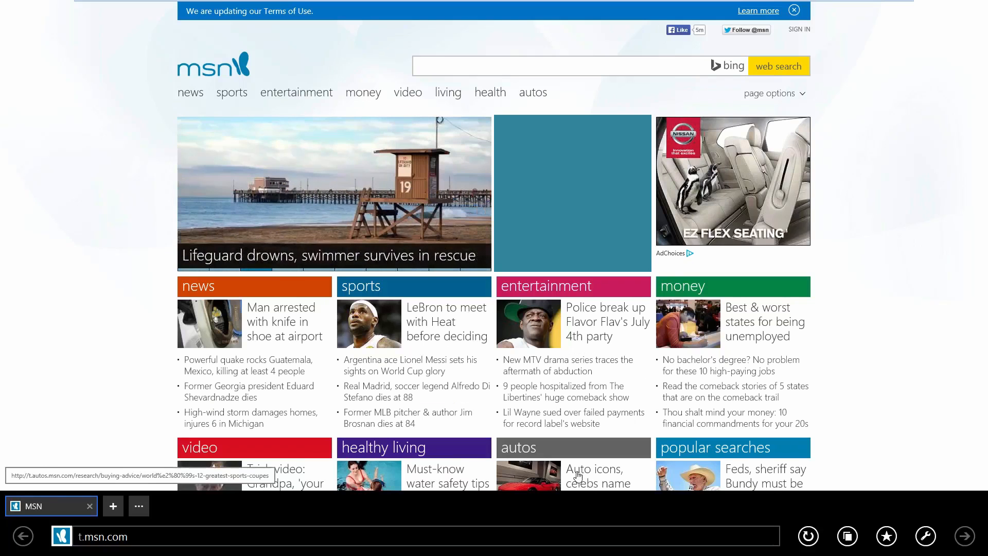
left_click(980, 8)
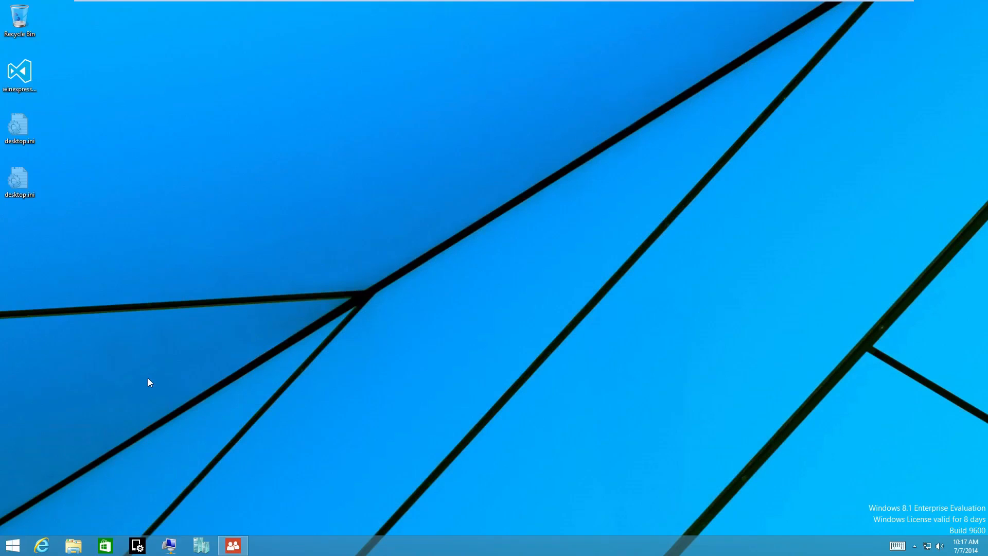
Move the Store tile below the Maps and Reading List tiles on the Start screen, and leave the Start screen.
left_click(11, 545)
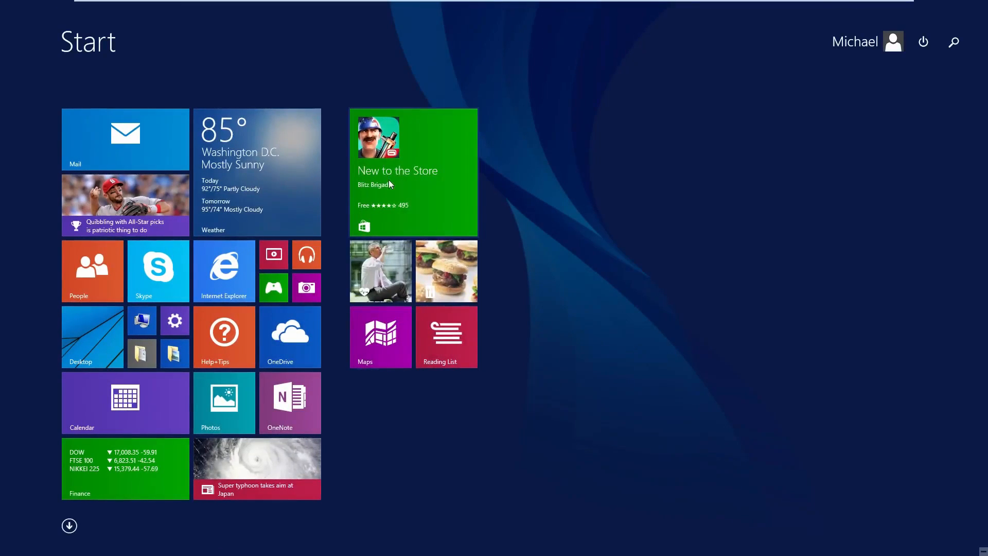
left_click_drag(388, 180, 492, 322)
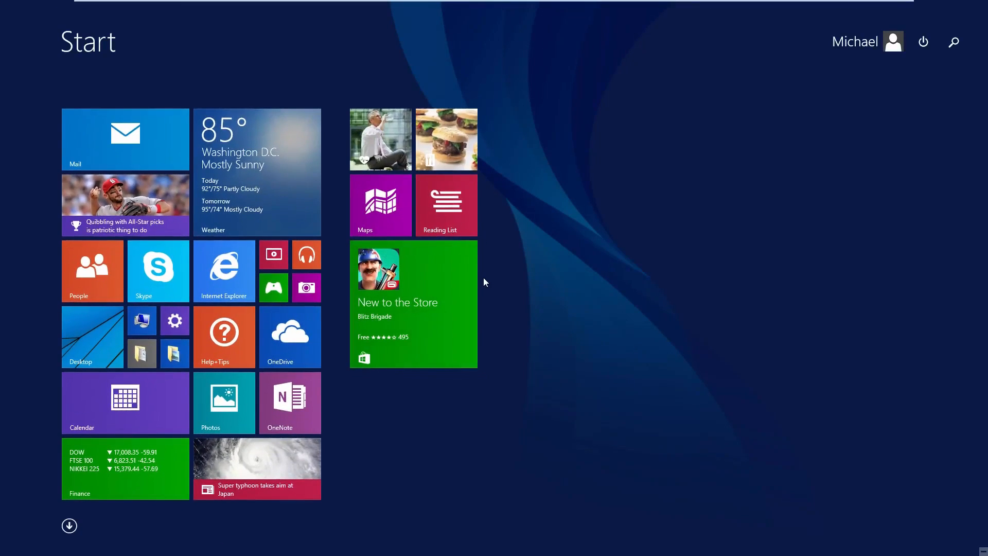
key("super")
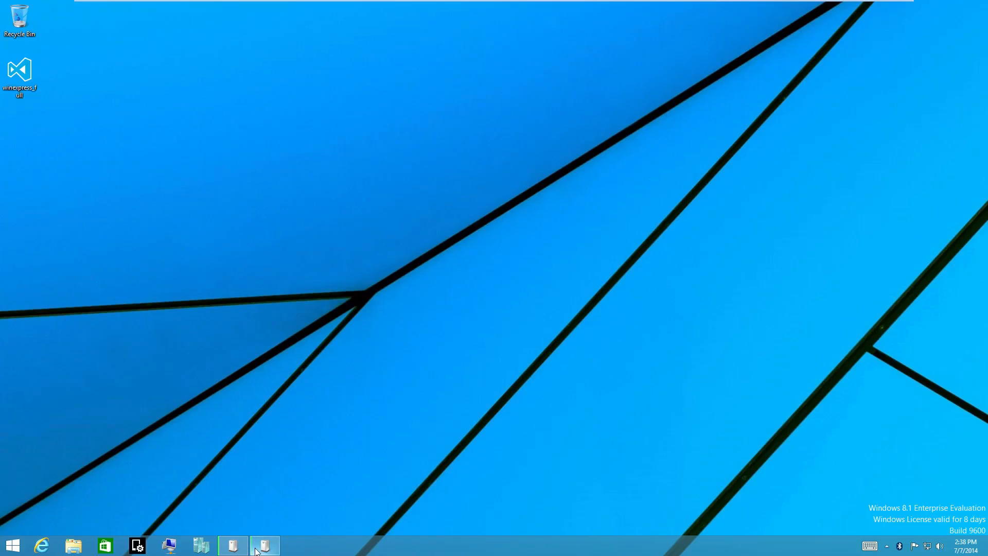
Check the installation progress in both Device Setup windows.
left_click(233, 546)
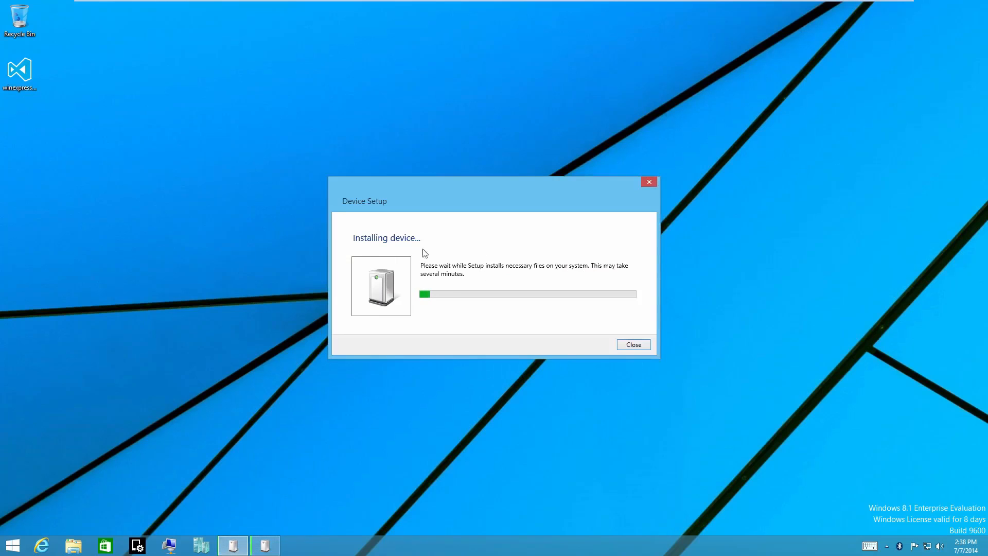
left_click(265, 547)
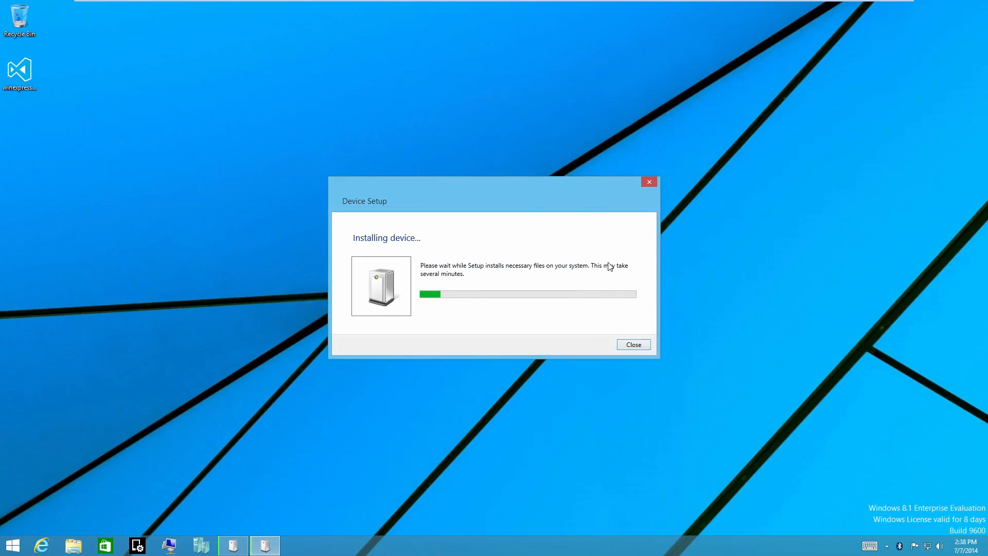
Open the properties of the Windows folder on Local Disk (C:).
left_click(75, 549)
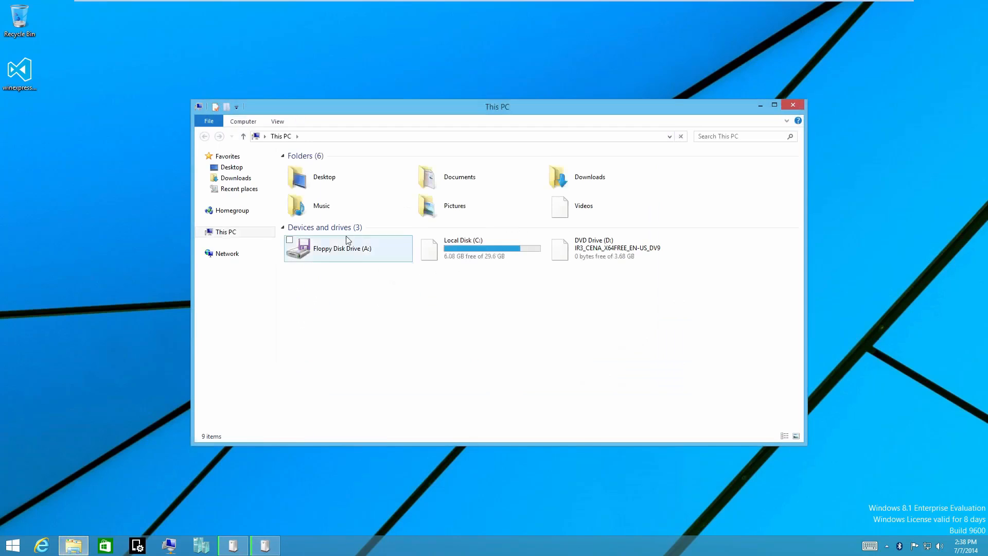
double_click(446, 246)
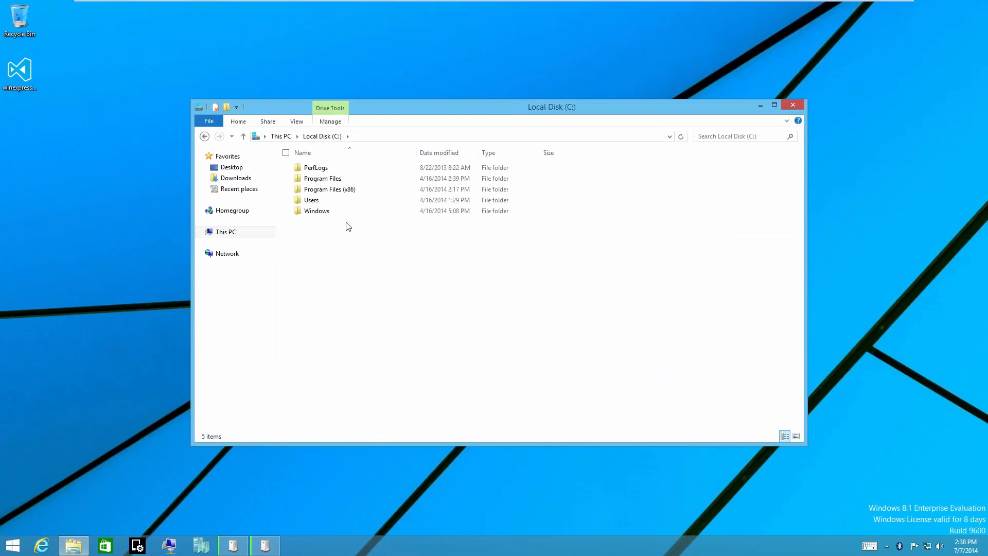
left_click(340, 213)
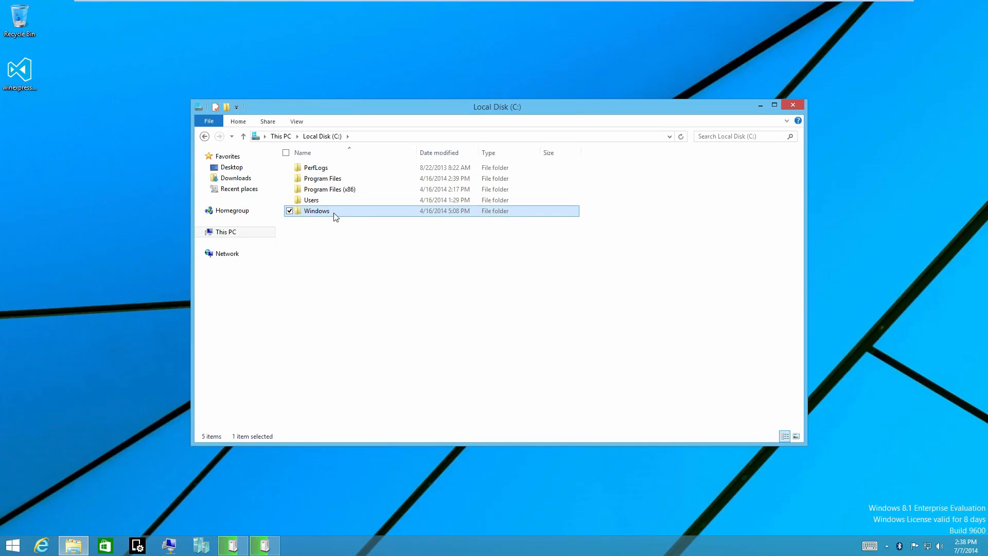
right_click(334, 213)
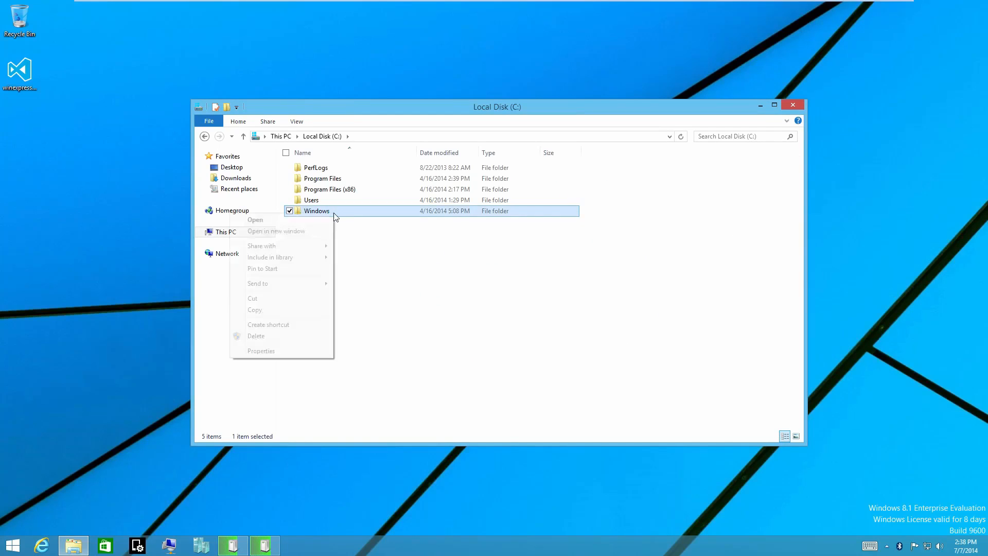
left_click(274, 350)
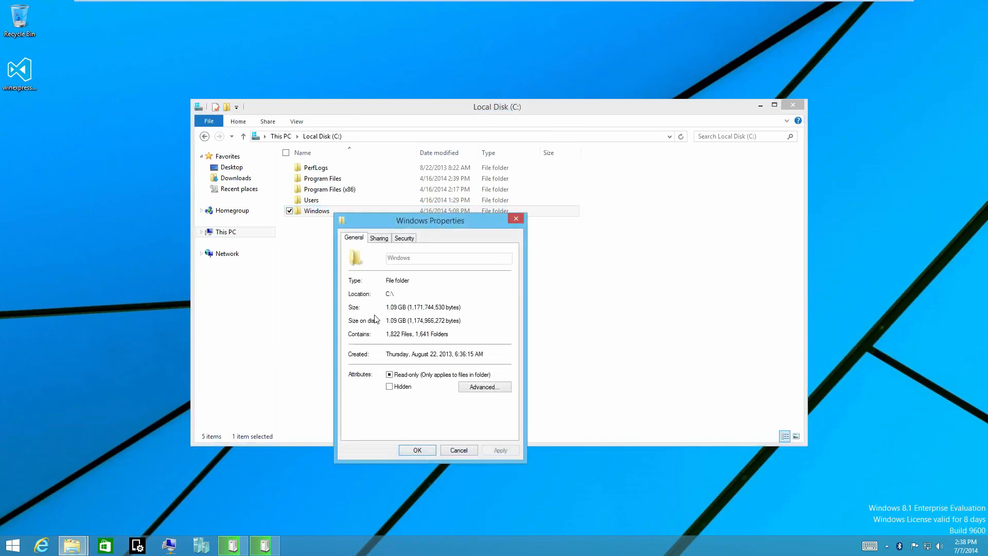
Try to clear the read-only attribute of the Windows folder, its subfolders and files with administrator permission, and cancel the operation.
left_click(390, 375)
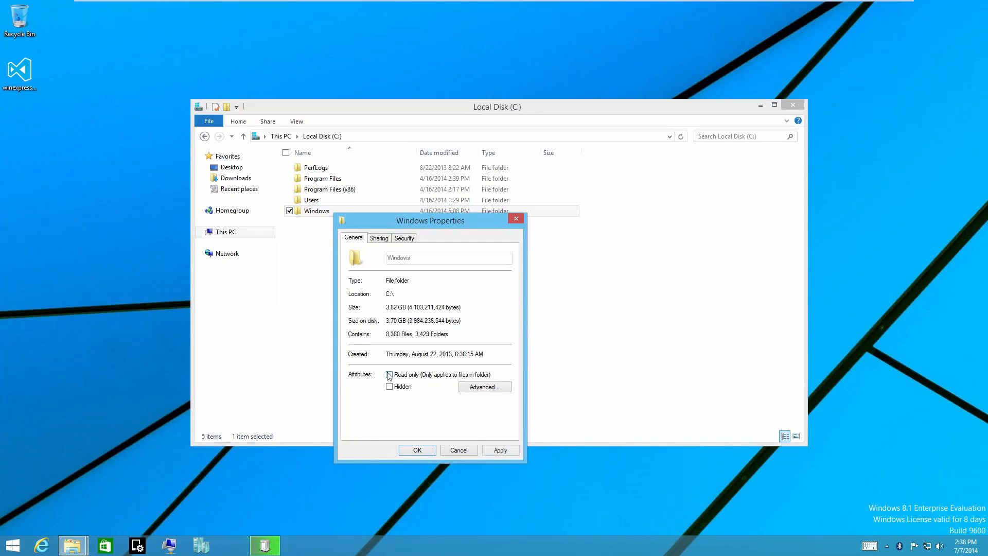
left_click(500, 450)
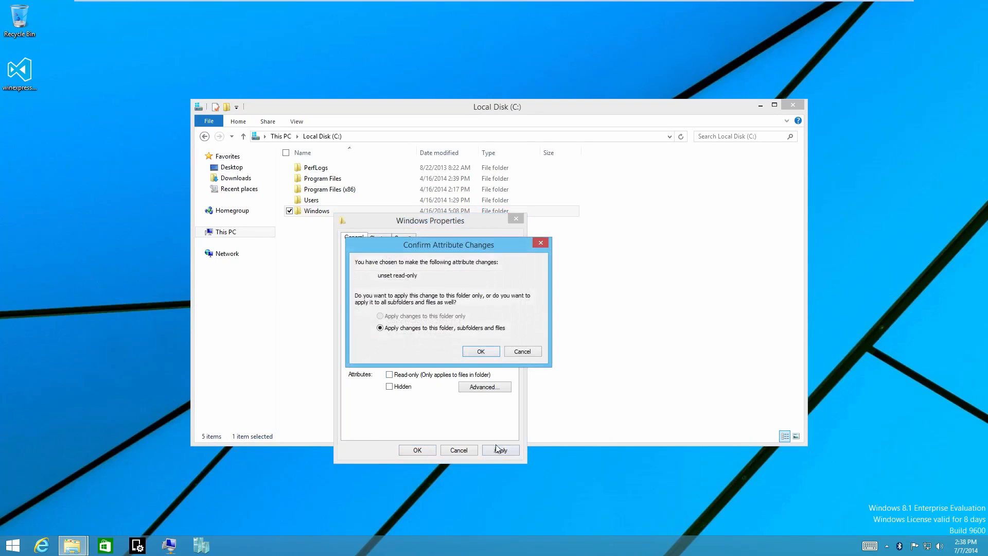
left_click(476, 354)
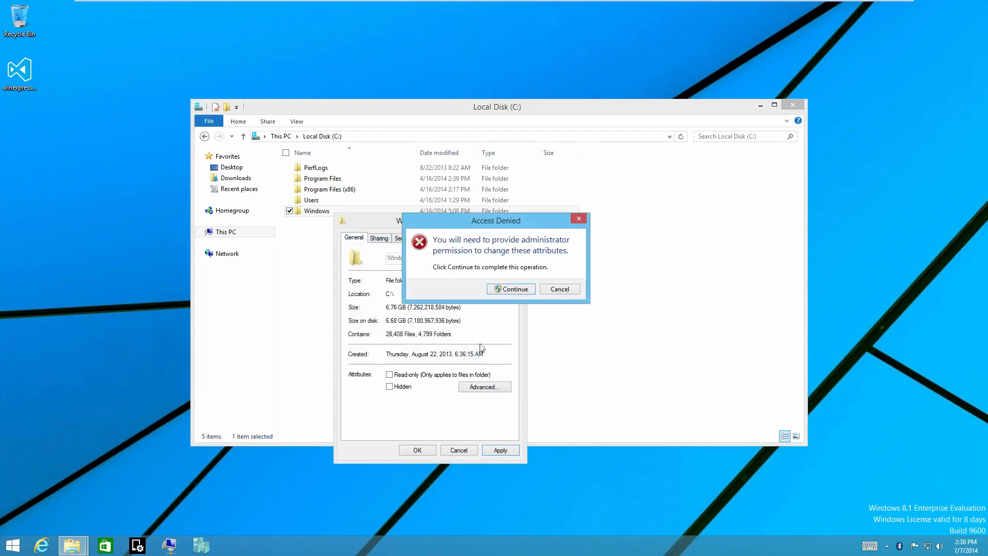
left_click(510, 290)
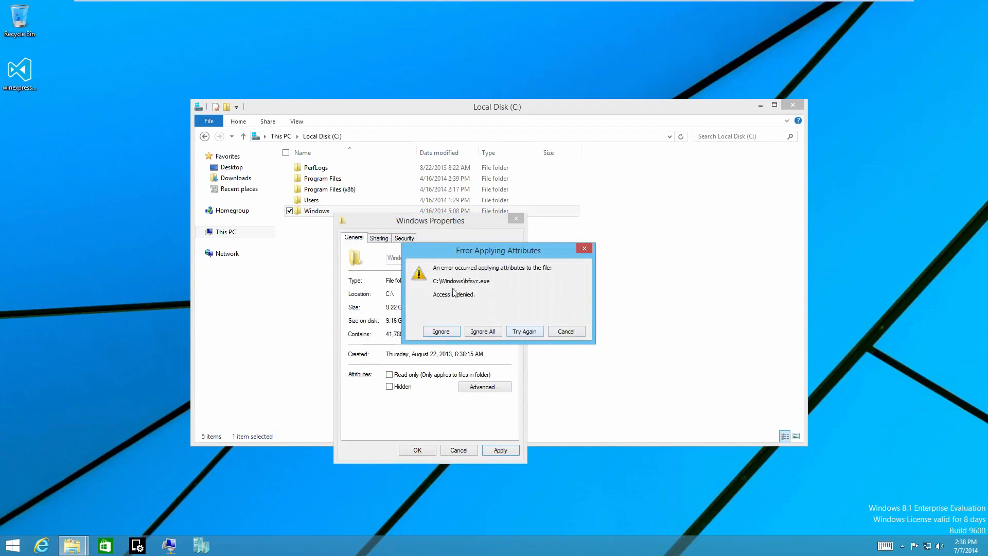
left_click(551, 332)
left_click(569, 315)
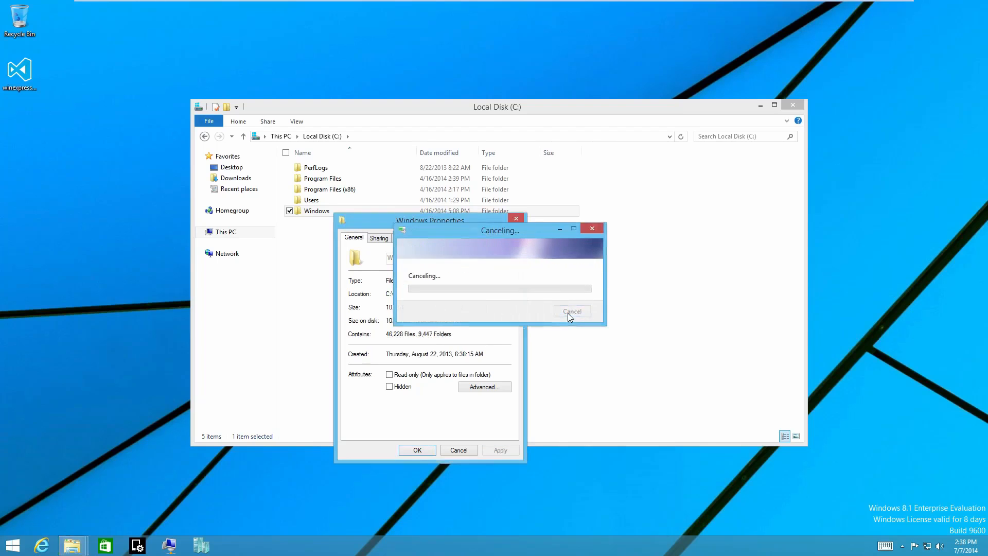
Change the owner of C:\Windows from TrustedInstaller to the local user account in the advanced security settings.
left_click(379, 239)
left_click(405, 239)
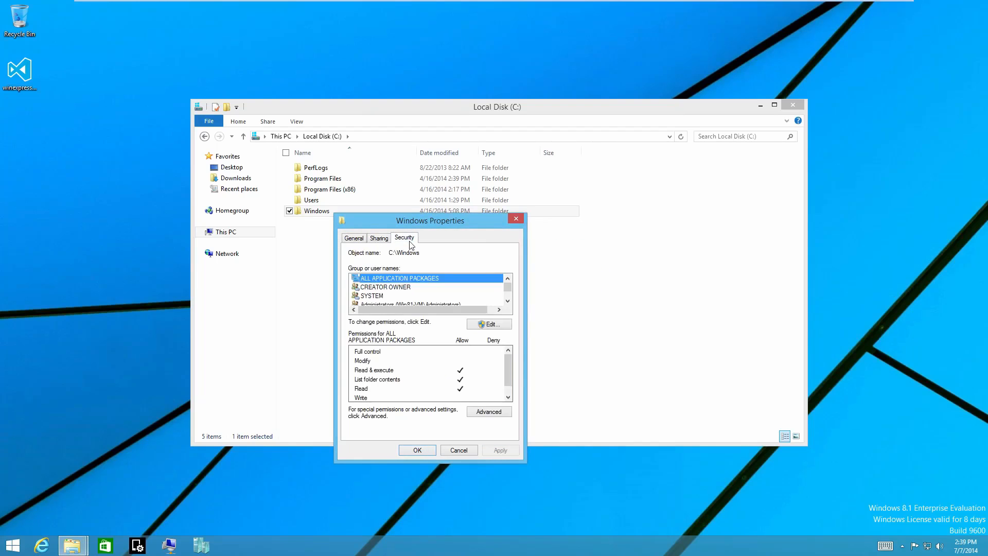
left_click(488, 412)
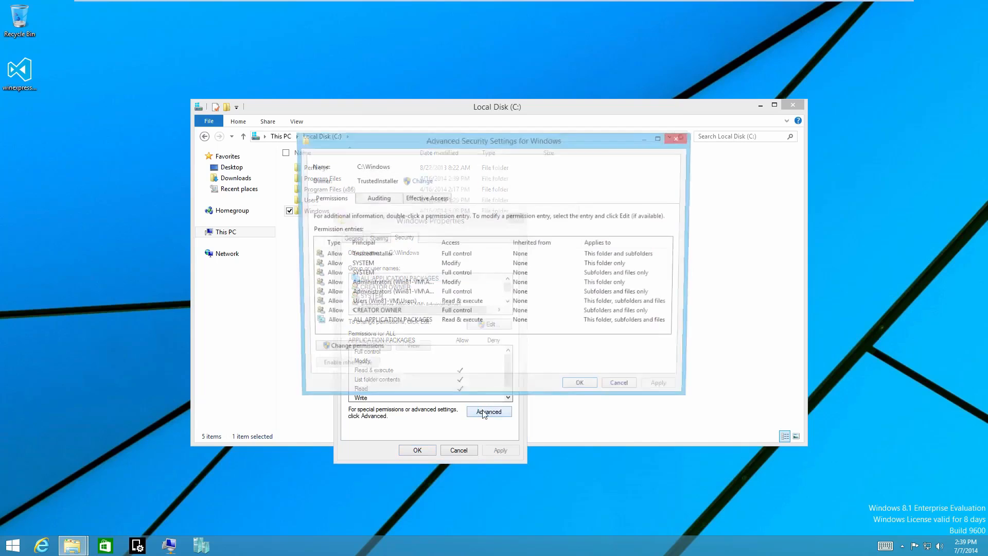
left_click(419, 181)
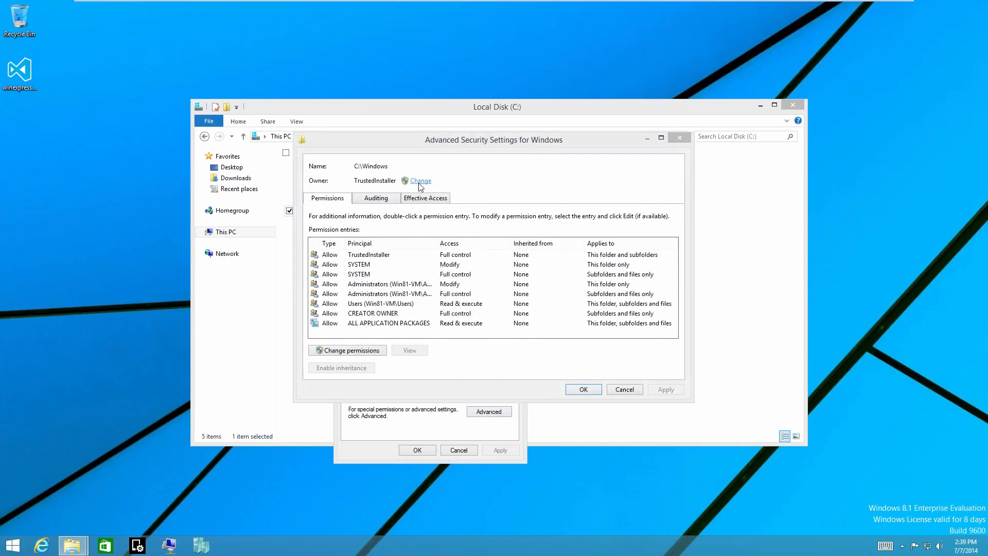
type("Michael")
key("Return")
Apply the ownership change to all subcontainers and objects of the Windows folder, and close its security and properties dialogs.
left_click(394, 193)
left_click(680, 391)
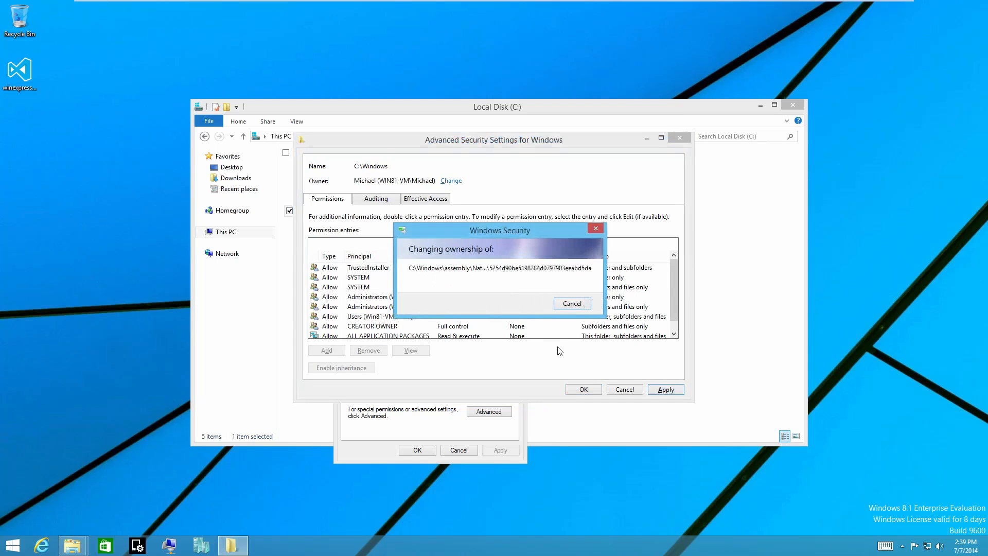
left_click(541, 322)
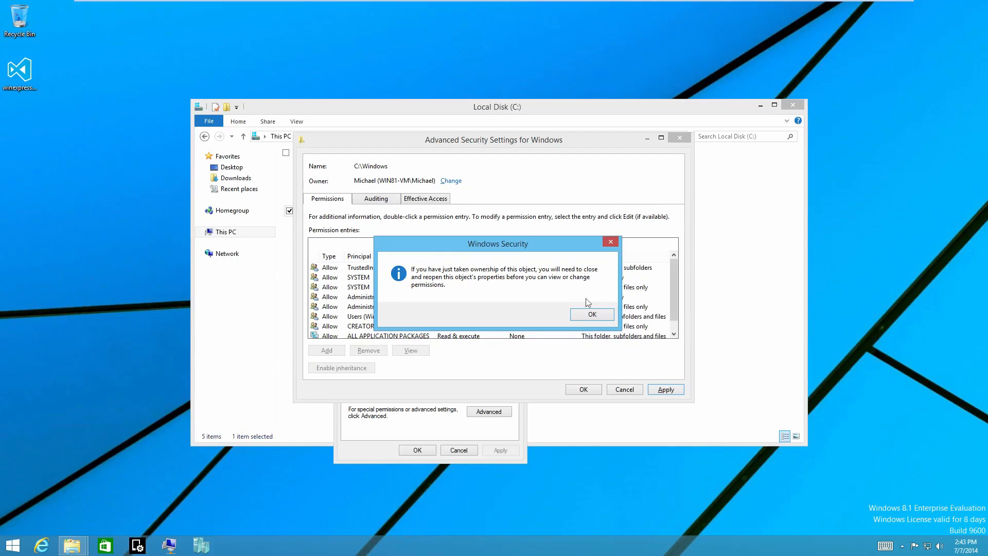
left_click(596, 314)
left_click(679, 138)
left_click(514, 221)
Reopen the Windows folder's properties and try to clear its read-only attribute, including subfolders and files, with administrator permission.
right_click(300, 212)
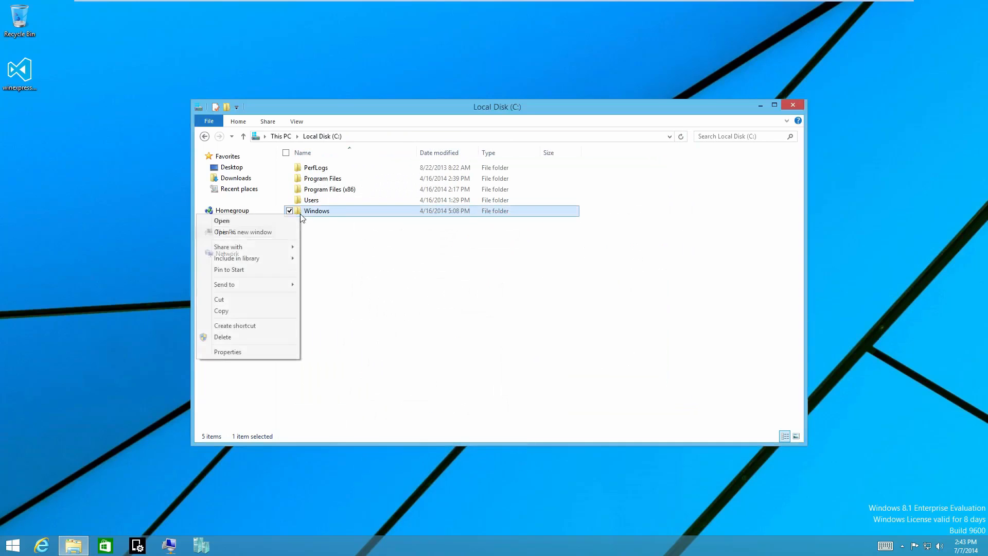
left_click(227, 352)
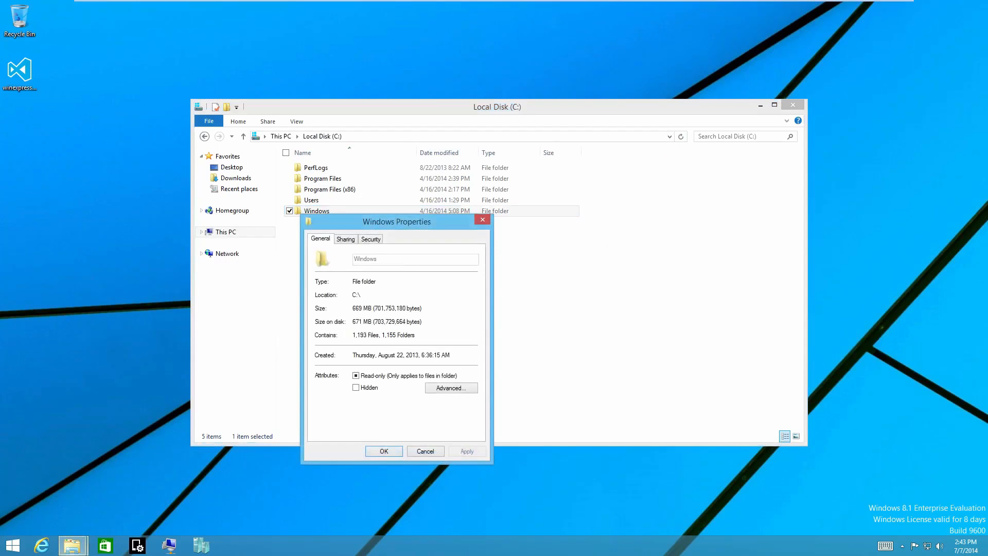
left_click(357, 376)
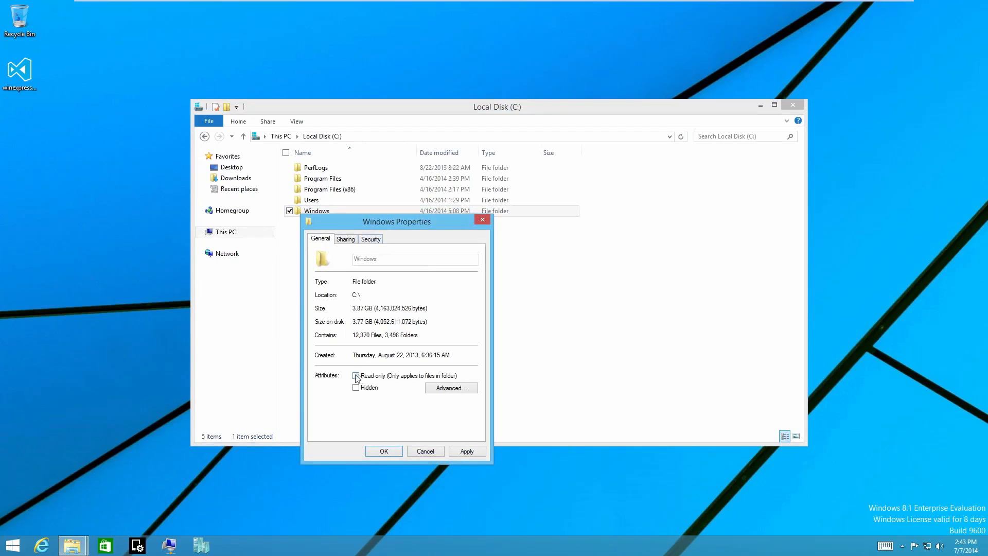
left_click(466, 451)
left_click(440, 353)
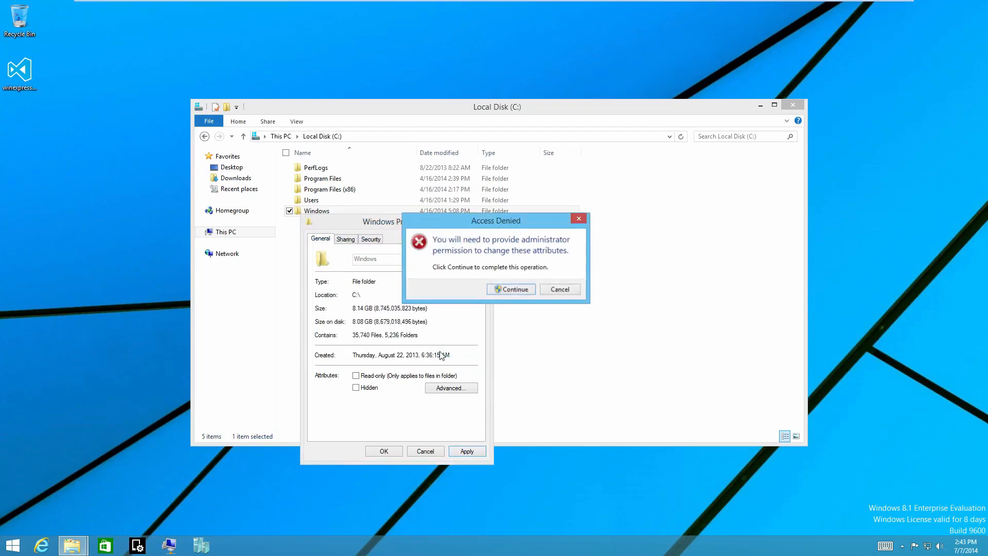
left_click(516, 291)
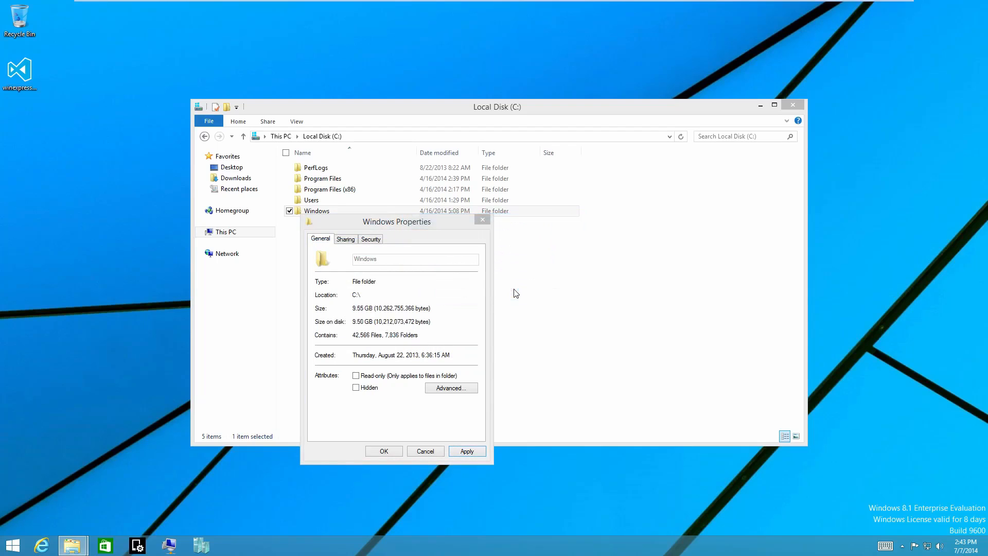
left_click(555, 332)
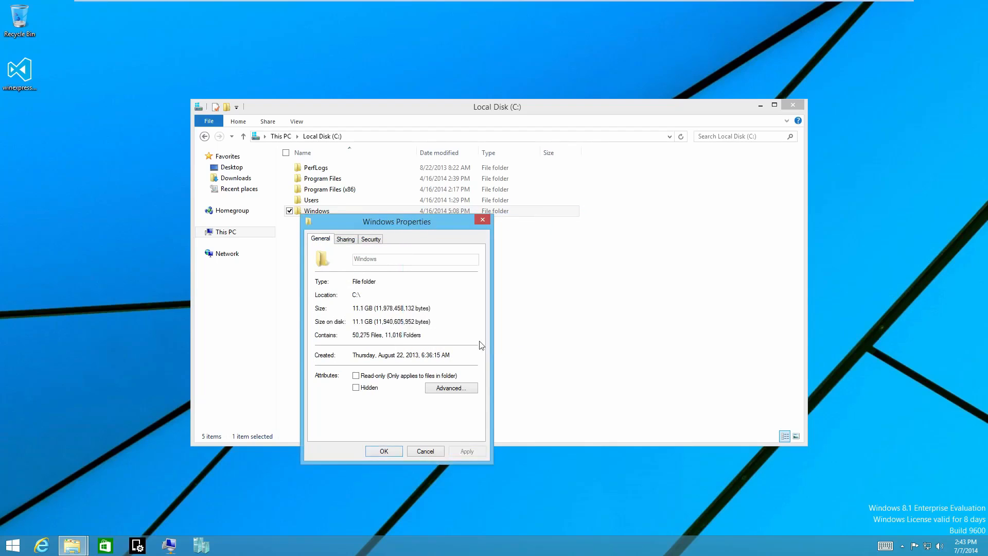
Open the advanced security settings of C:\Windows and enable replacing all child object permission entries with inheritable ones.
left_click(370, 239)
left_click(346, 240)
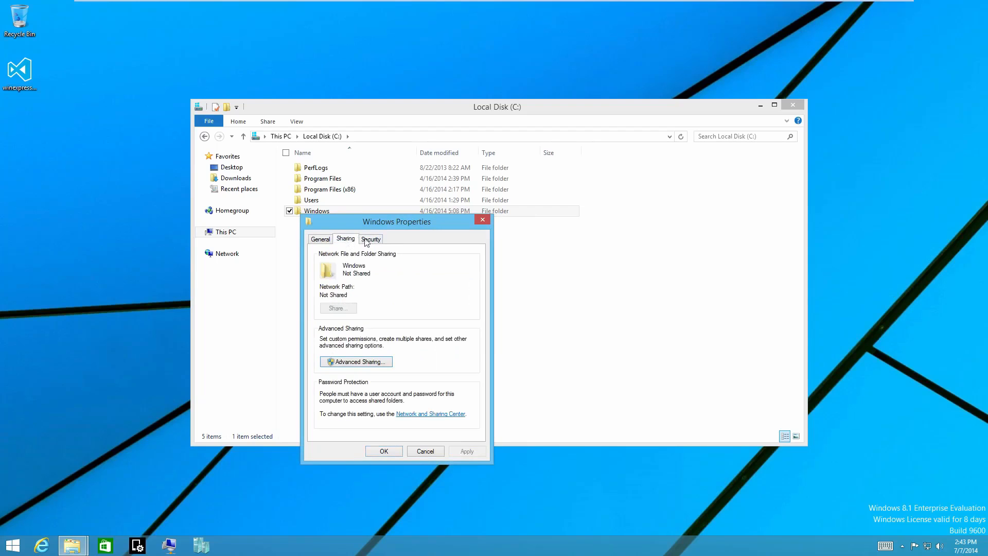
left_click(370, 239)
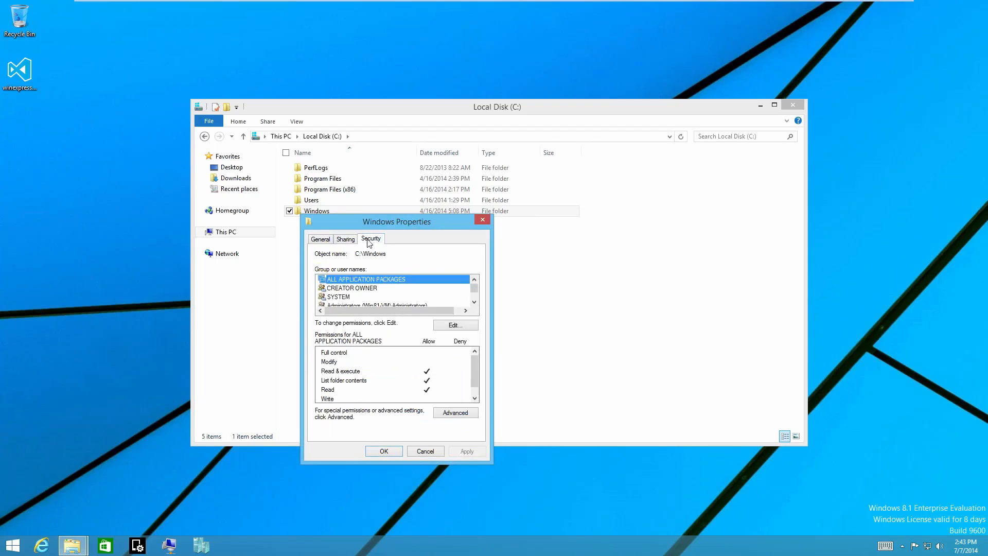
left_click(455, 413)
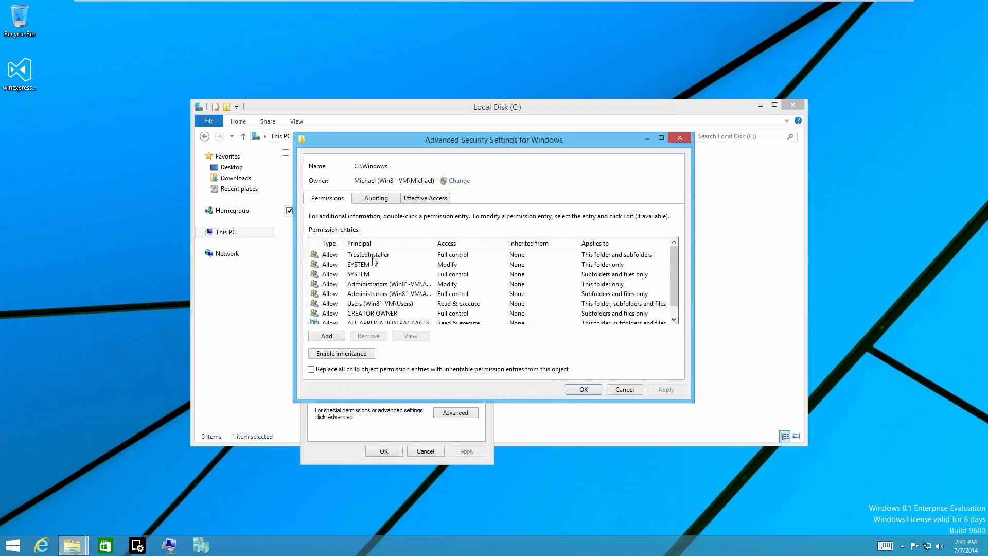
left_click(341, 368)
Change the TrustedInstaller permission entry for C:\Windows from Allow to Deny.
left_click(387, 255)
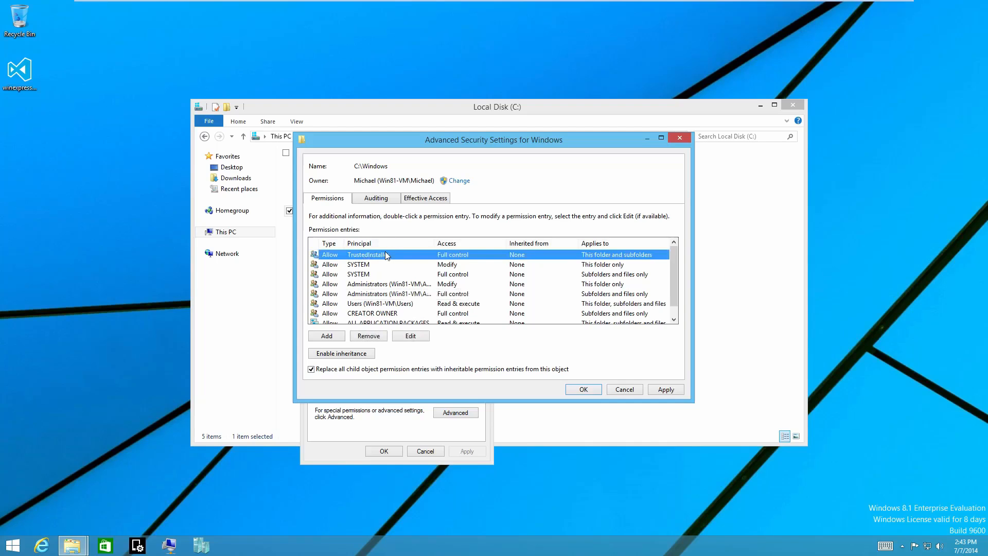
left_click(415, 335)
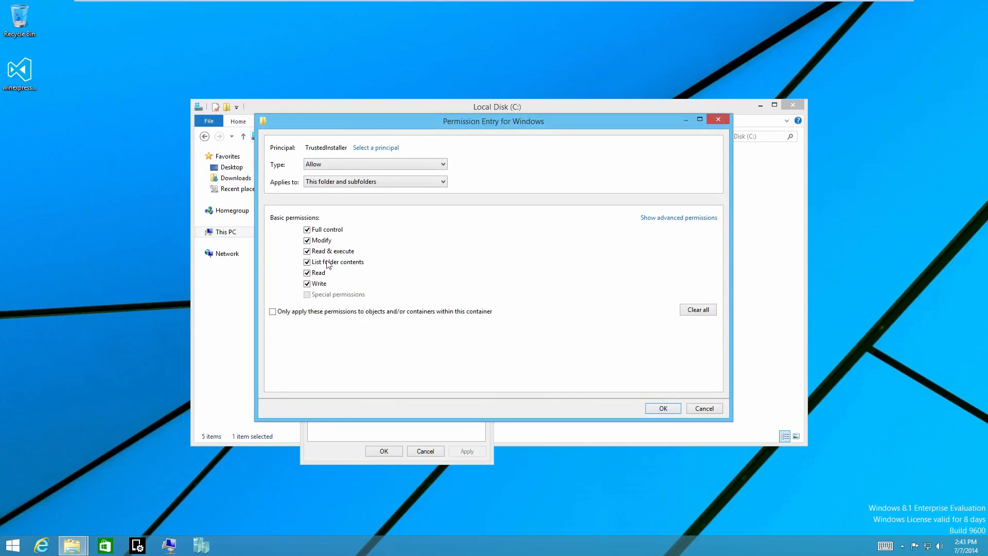
left_click(359, 165)
left_click(357, 180)
left_click(331, 184)
left_click(330, 183)
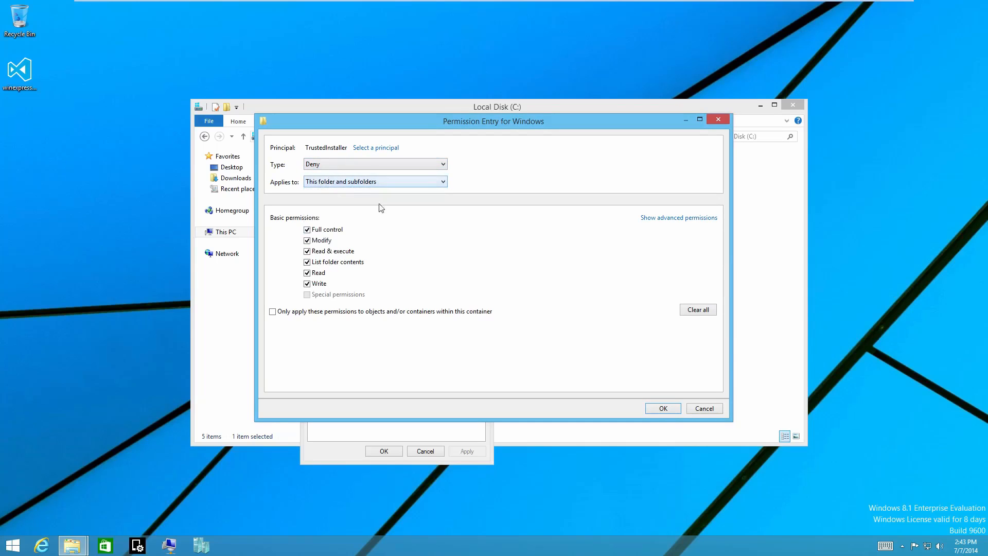
left_click(663, 408)
Change the SYSTEM entry that applies to this folder only to Deny with Full control.
left_click(368, 265)
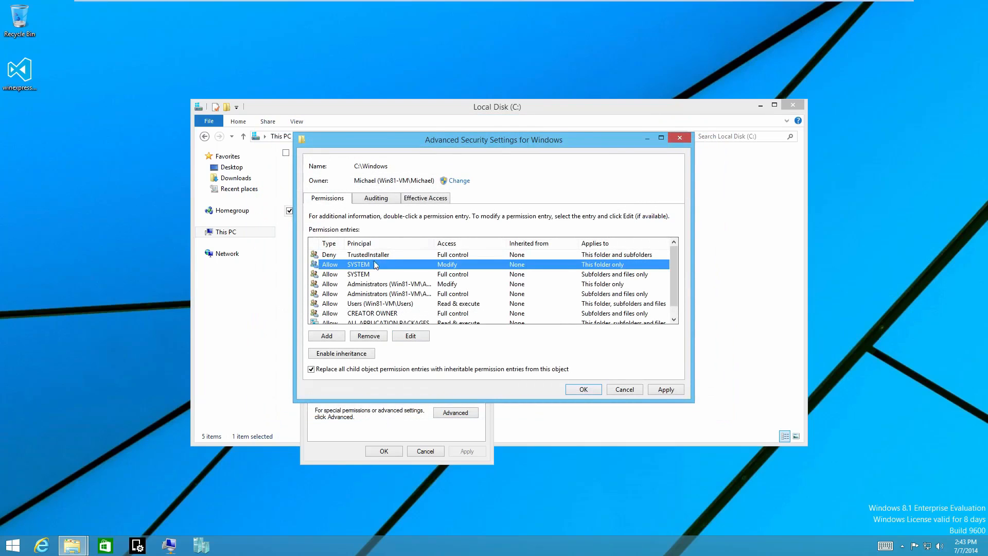
left_click(412, 337)
left_click(354, 165)
left_click(358, 181)
left_click(325, 232)
left_click(664, 408)
Change the SYSTEM entry that applies to subfolders and files only to Deny.
left_click(370, 275)
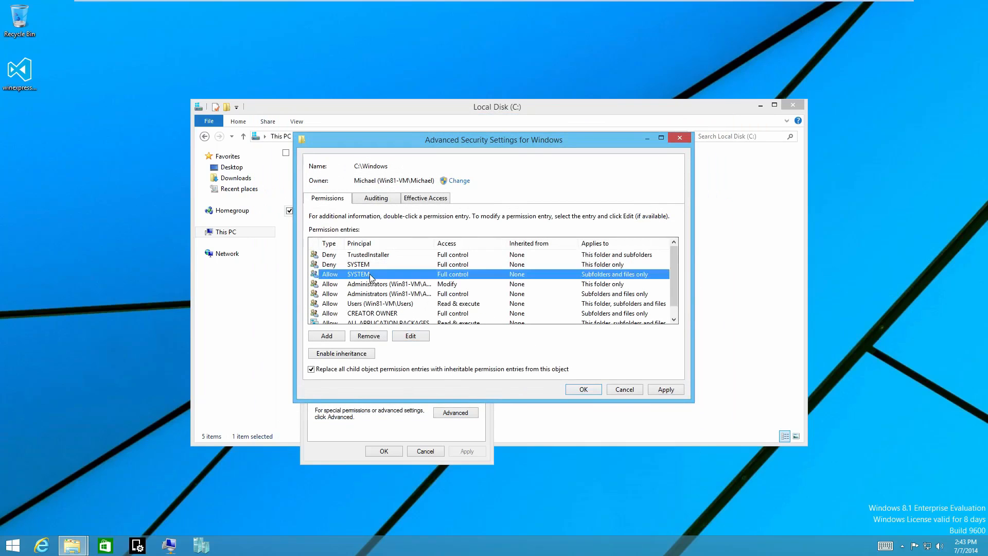
left_click(360, 164)
left_click(319, 182)
left_click(663, 409)
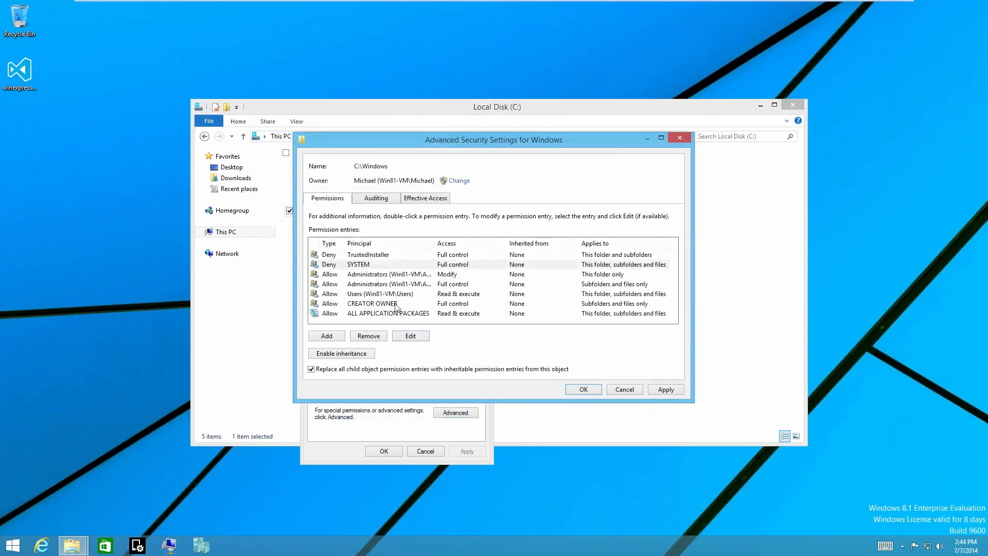
Give the Administrators Modify entry Full control and apply it to this folder, subfolders and files.
left_click(386, 277)
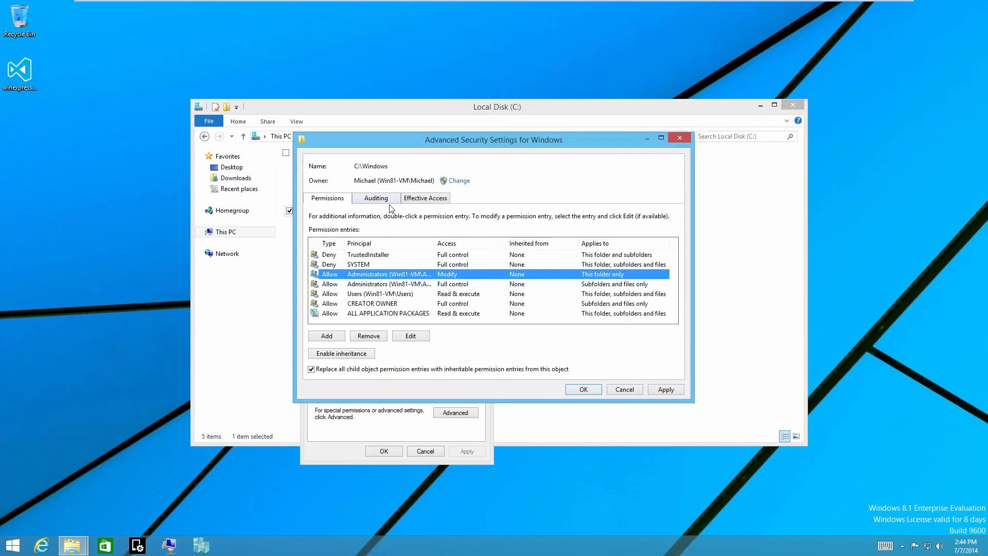
left_click(410, 336)
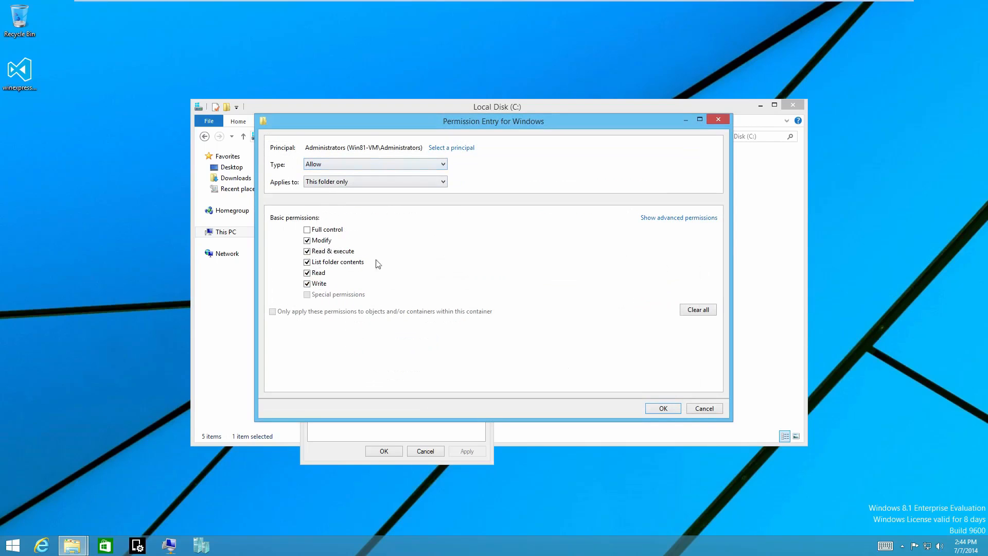
left_click(328, 230)
left_click(337, 181)
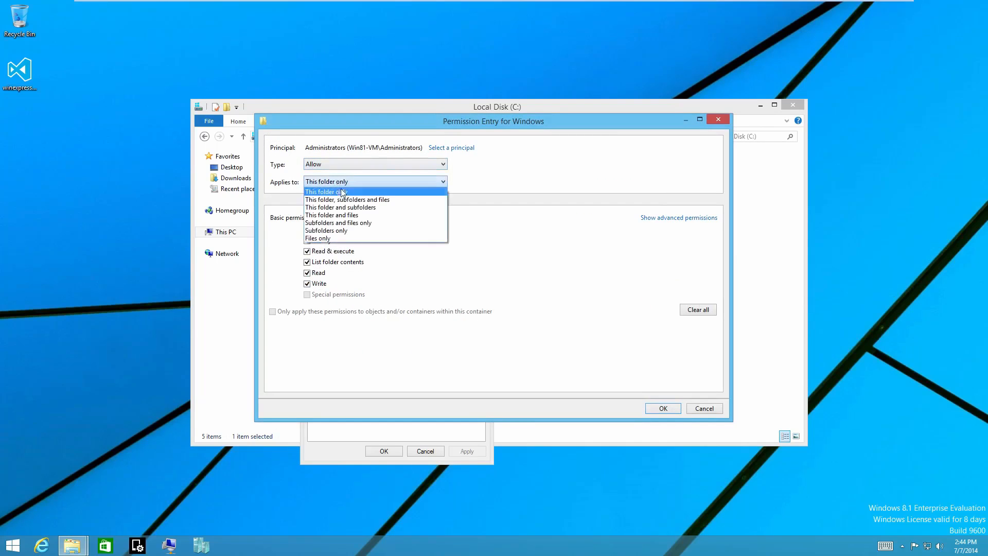
left_click(378, 201)
left_click(663, 408)
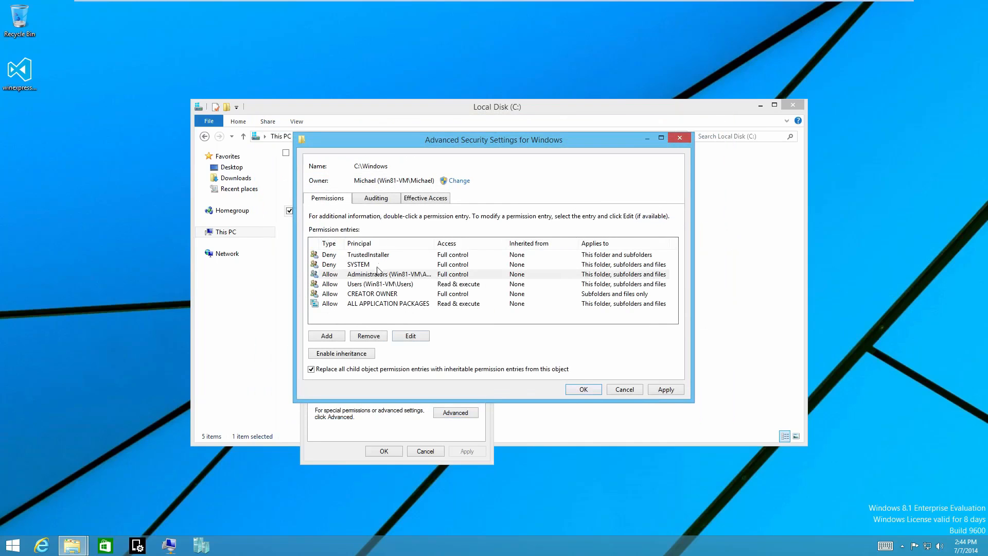
Give the Users group Full control and apply the new permission entries to C:\Windows and all its descendants.
left_click(376, 287)
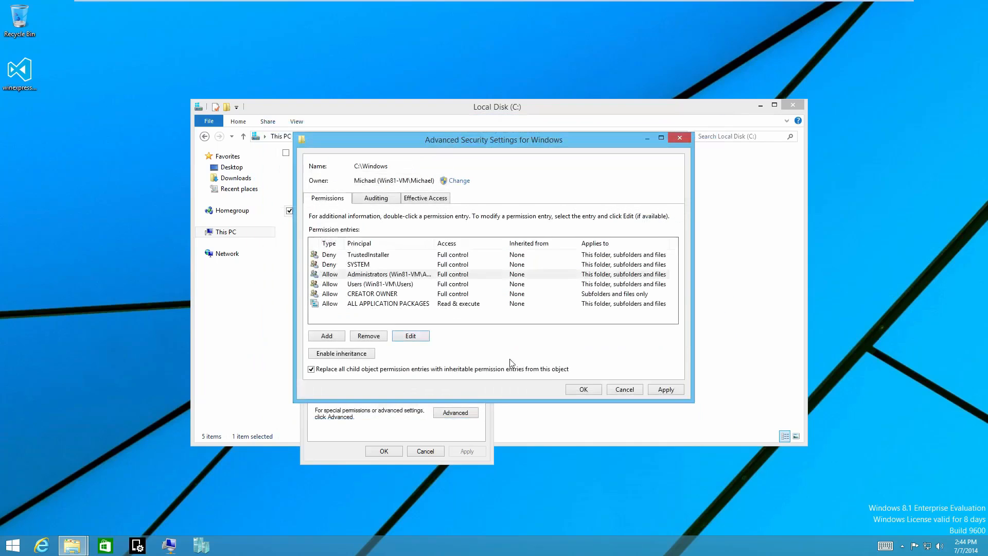
left_click(666, 389)
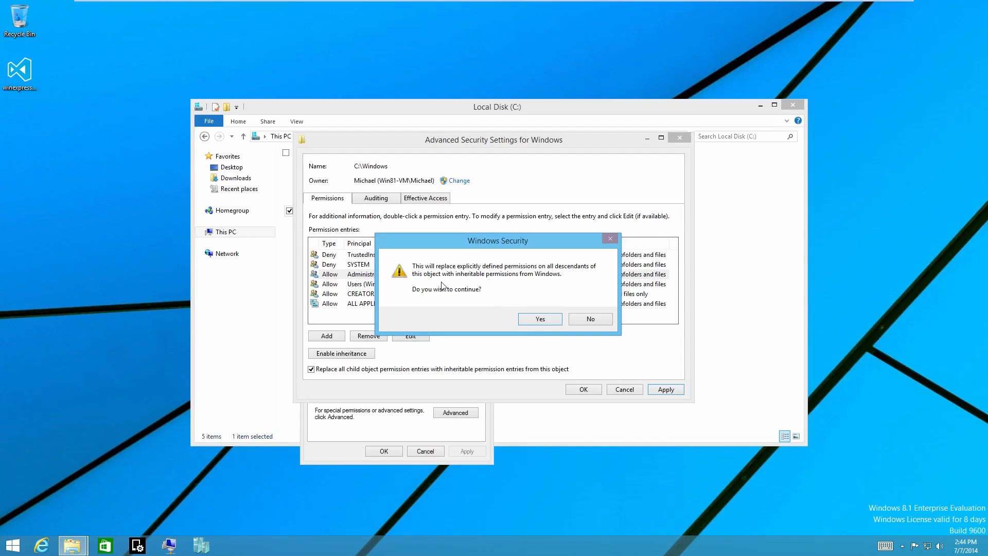
left_click(537, 319)
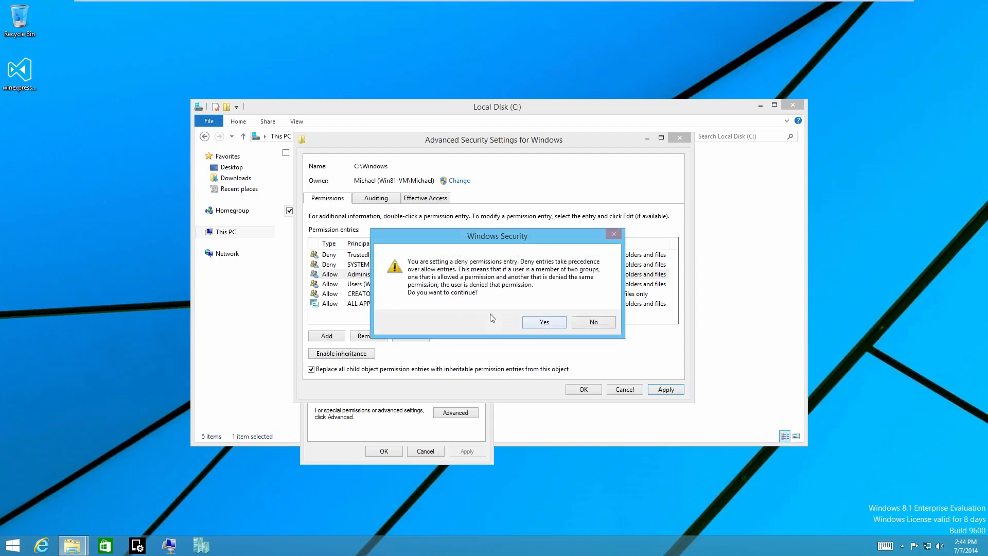
left_click(533, 323)
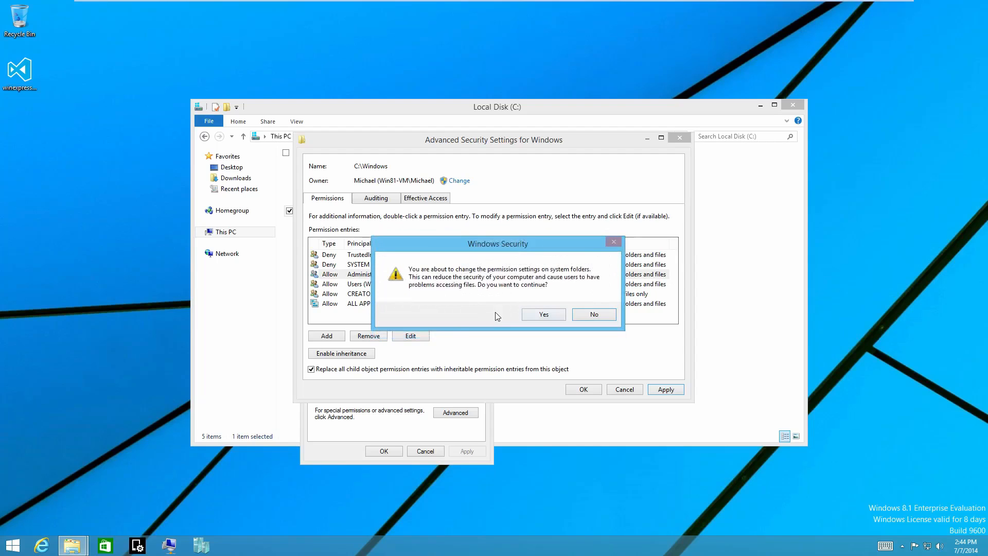
left_click(545, 317)
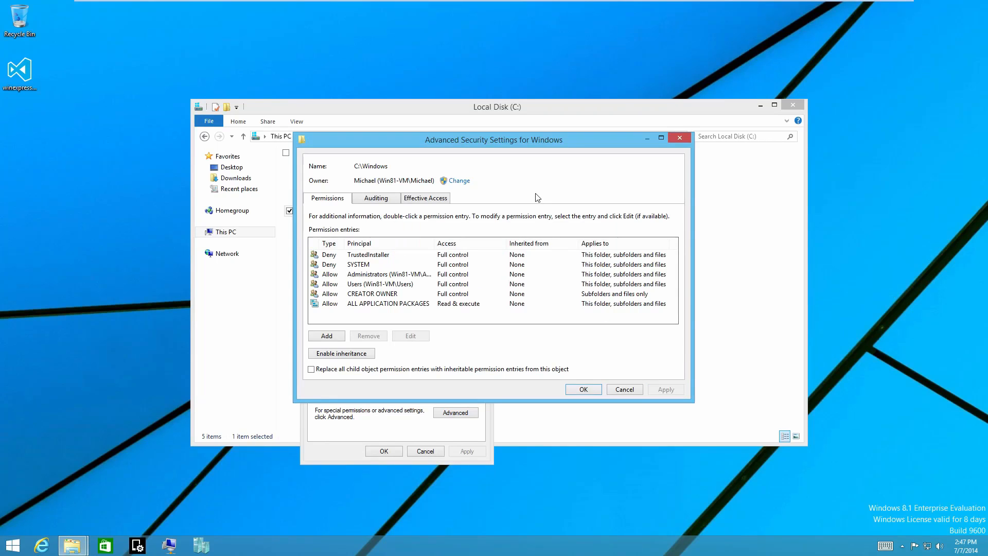
left_click(584, 390)
Unset the read-only attribute for the Windows folder, its subfolders and files, and close its properties.
left_click(325, 240)
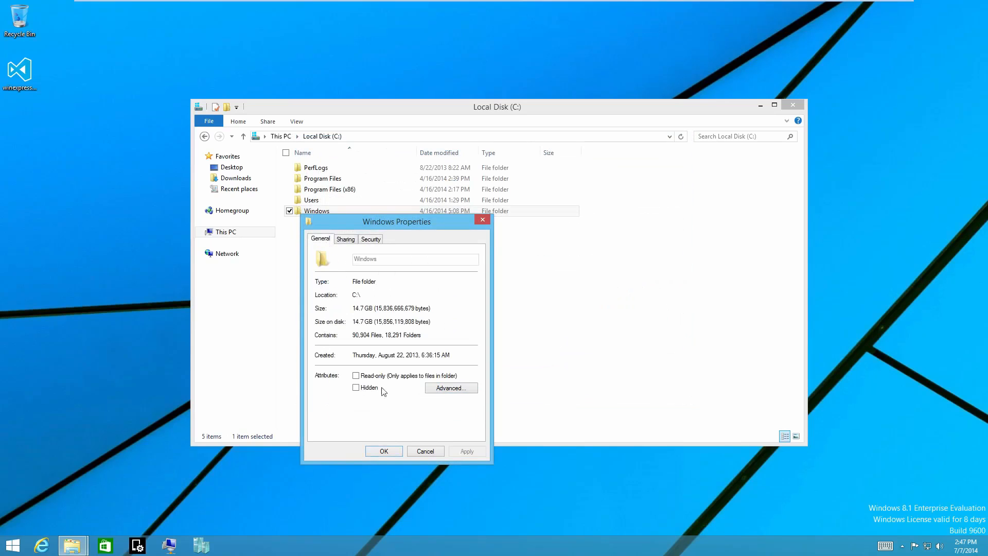
left_click(383, 451)
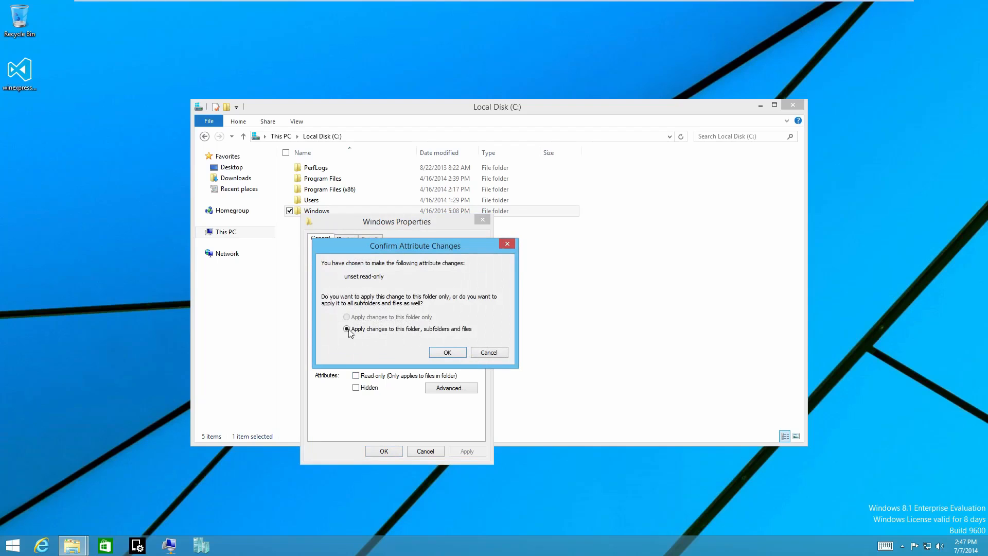
left_click(447, 352)
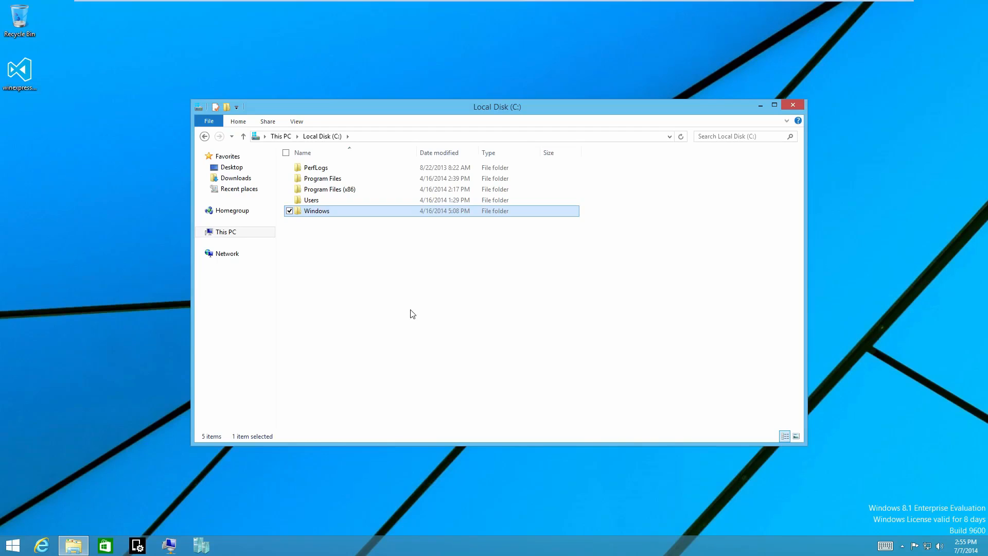
Permanently delete the Fonts folder inside C:\Windows, skipping the font files that are in use.
double_click(339, 214)
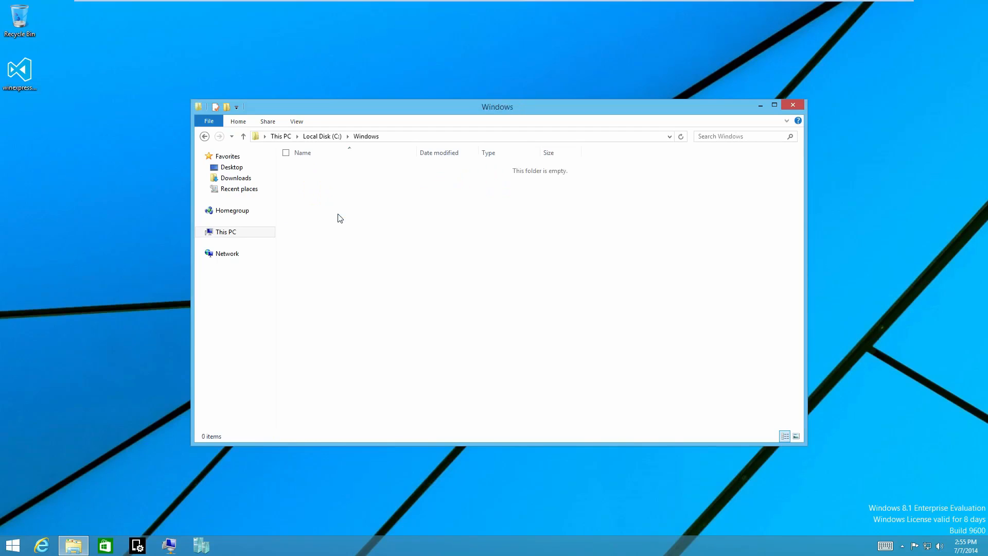
left_click(323, 378)
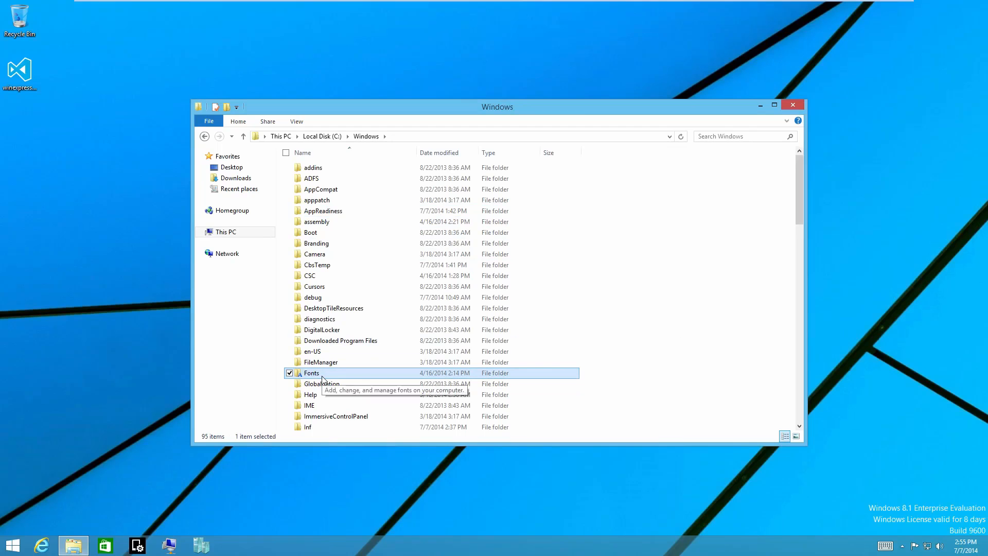
key("shift+Delete")
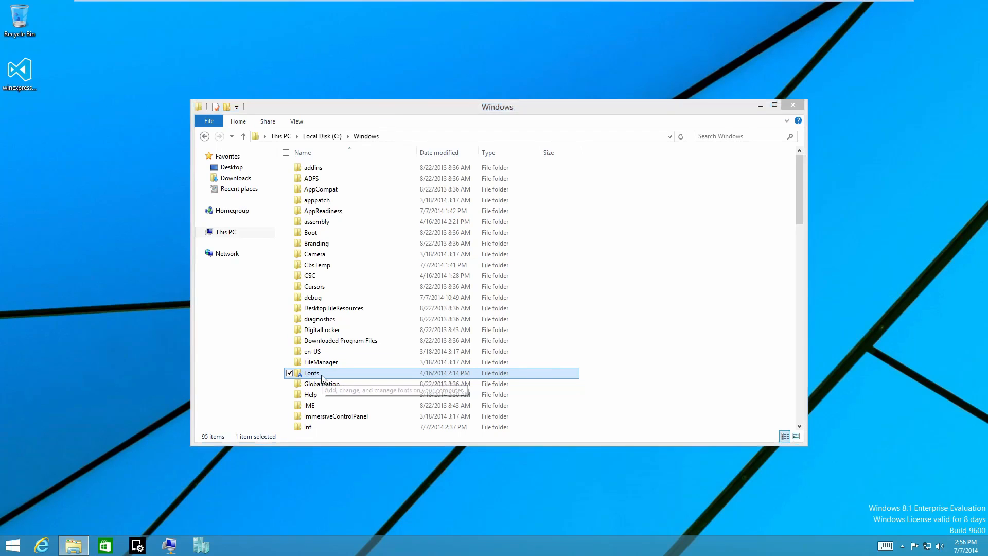
key("Return")
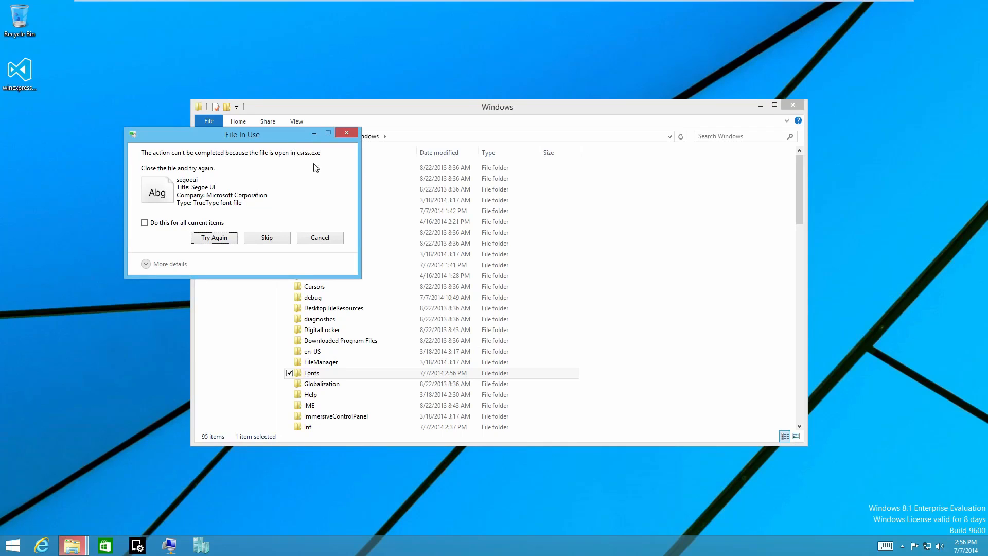
left_click(261, 240)
left_click(264, 245)
left_click(184, 230)
left_click(284, 249)
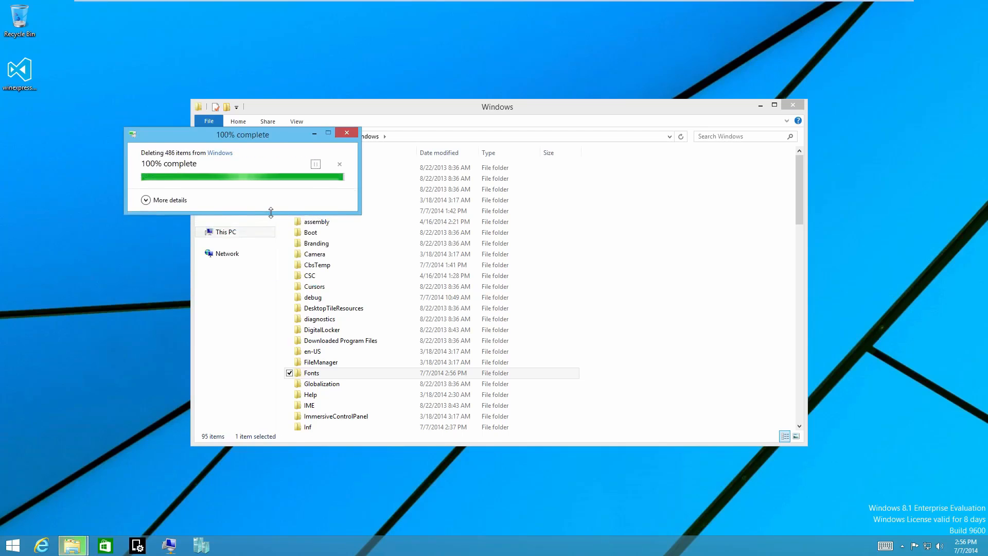
Open the Fonts folder inside C:\Windows and select all the remaining font files.
double_click(327, 373)
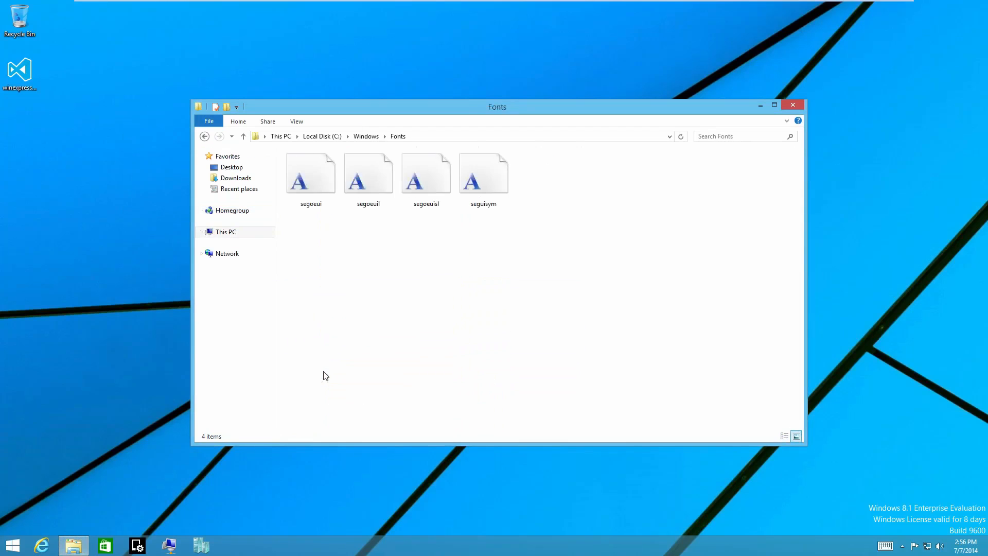
left_click_drag(591, 235, 204, 176)
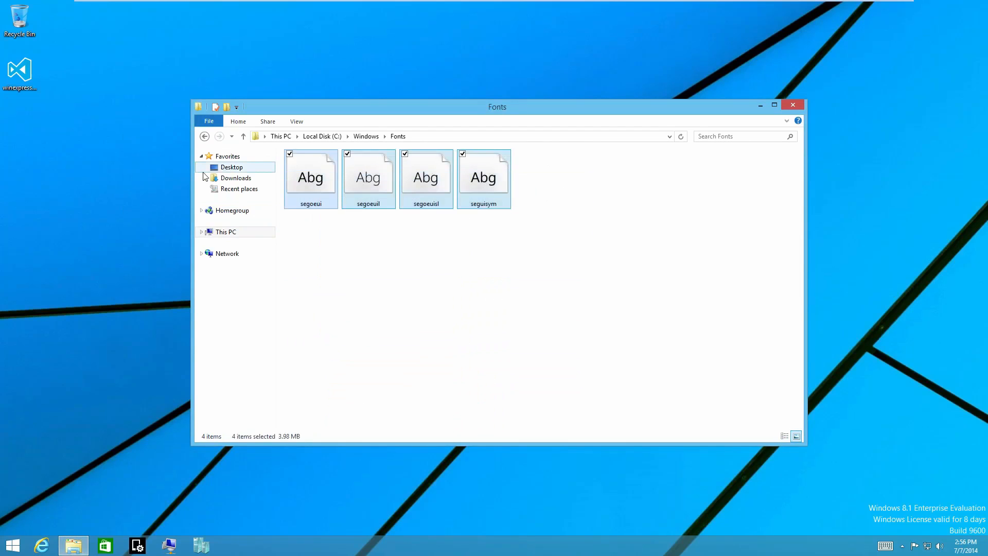
left_click_drag(567, 214, 261, 168)
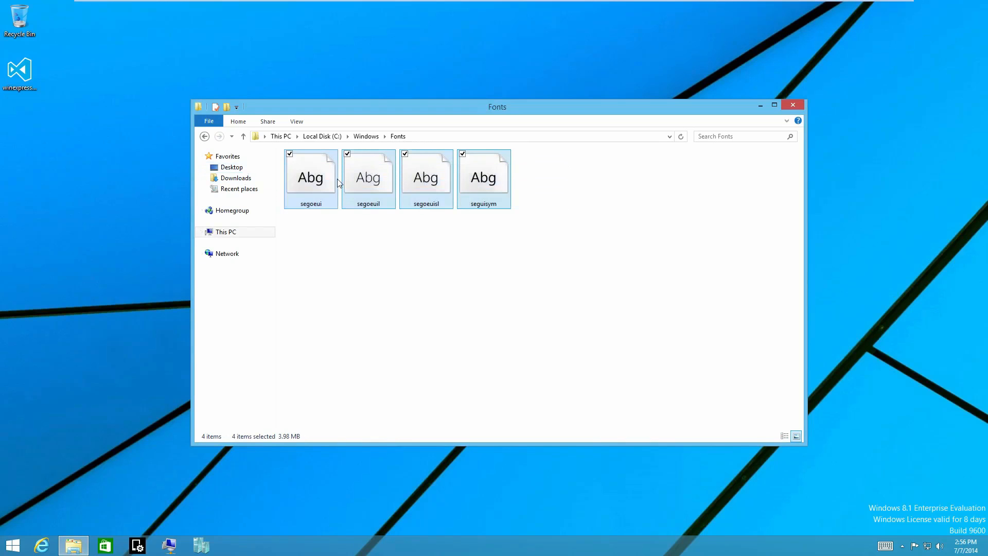
left_click(14, 546)
left_click(20, 546)
left_click_drag(573, 230, 319, 173)
Rename the seguisym font file as aaaaa through its file properties.
left_click(493, 186)
right_click(496, 188)
left_click(447, 317)
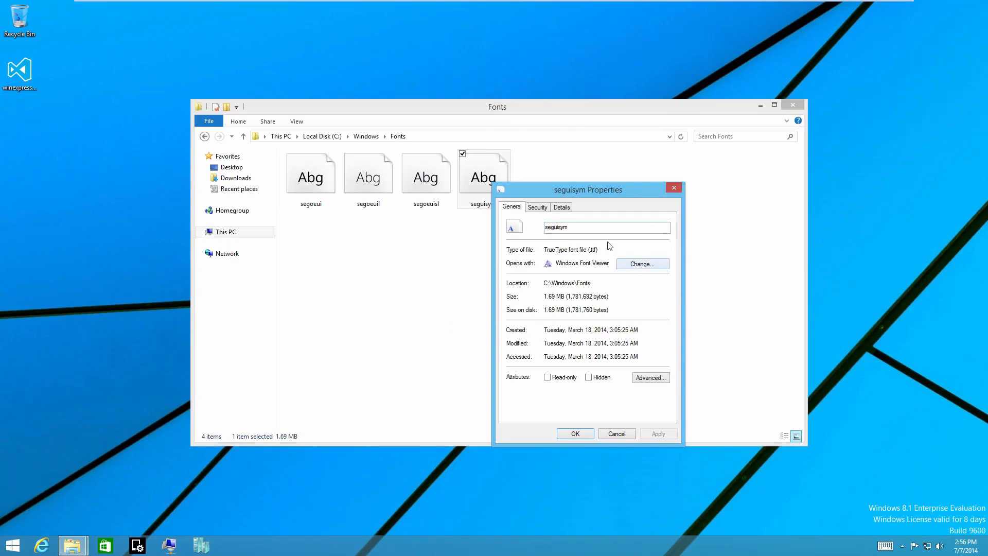
left_click_drag(569, 227, 418, 225)
left_click(546, 227)
double_click(546, 227)
type("aaaaa")
left_click(576, 434)
Try to permanently delete the aaaaa font file, retrying once before cancelling.
left_click(361, 182)
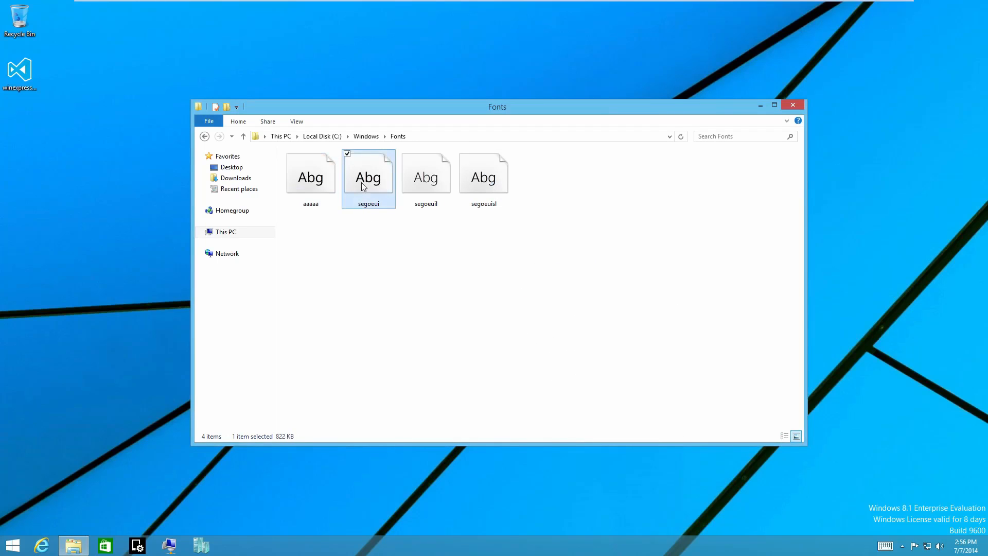
right_click(362, 182)
left_click(315, 173)
key("Delete")
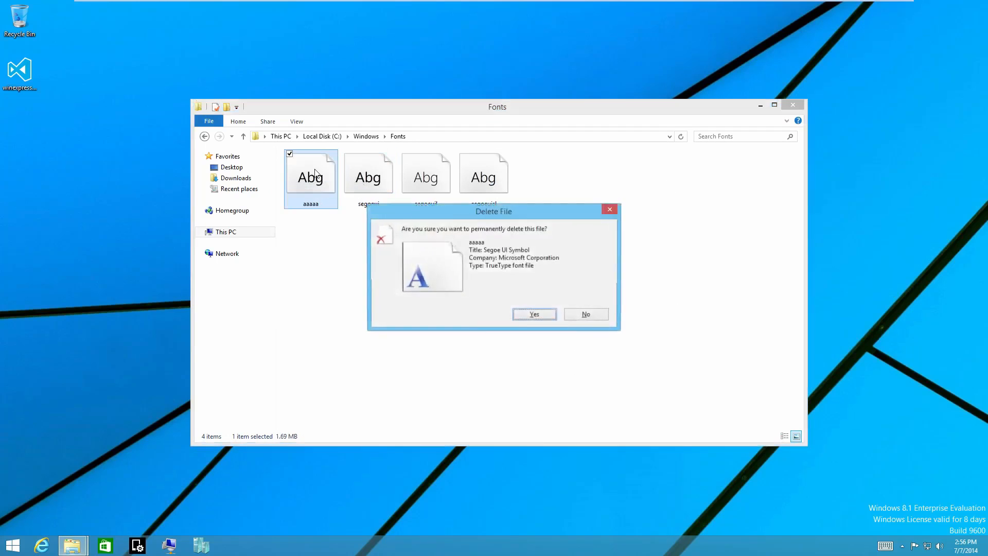
key("Return")
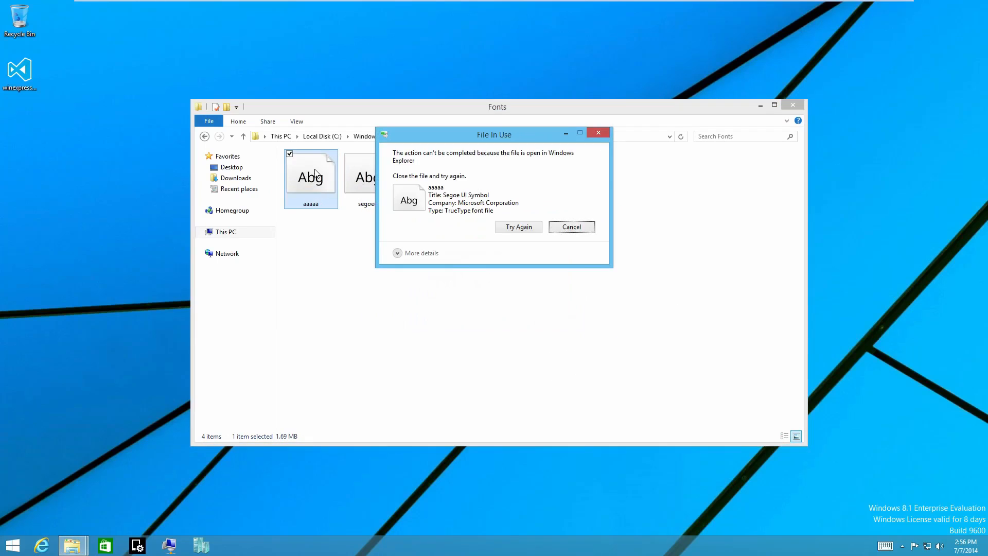
left_click(513, 227)
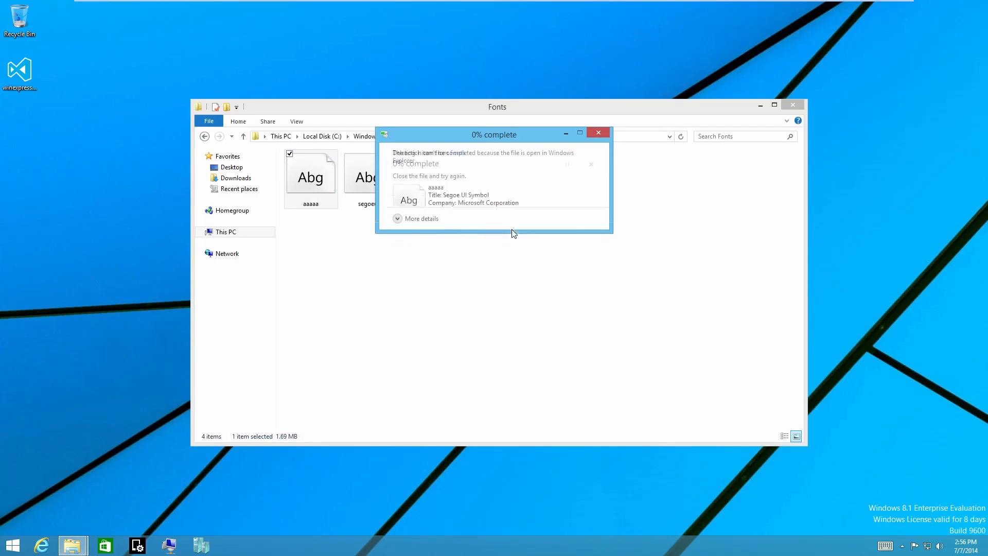
left_click(359, 189)
left_click(567, 227)
Rename the segoeui font file as bbbb through its file properties.
right_click(364, 182)
left_click(350, 317)
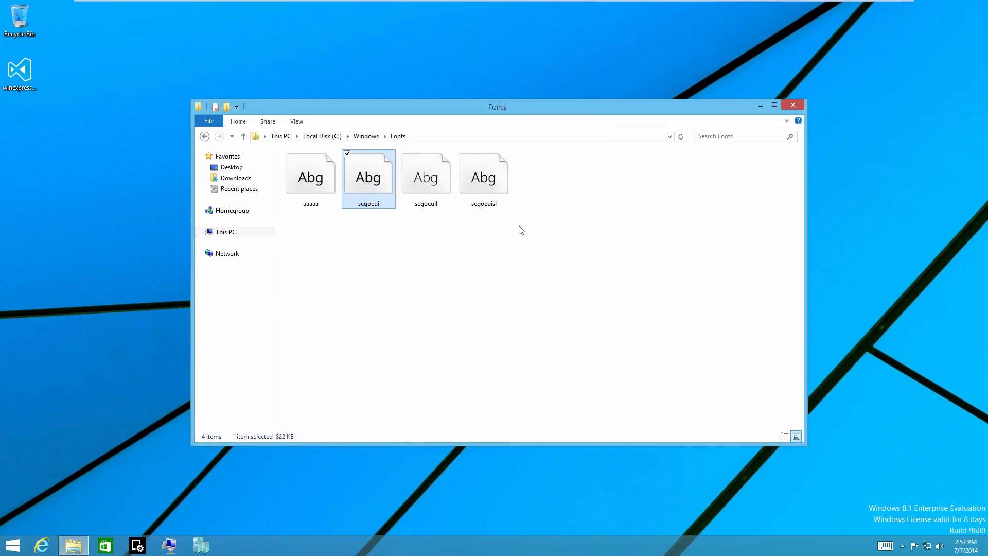
type("bbbb")
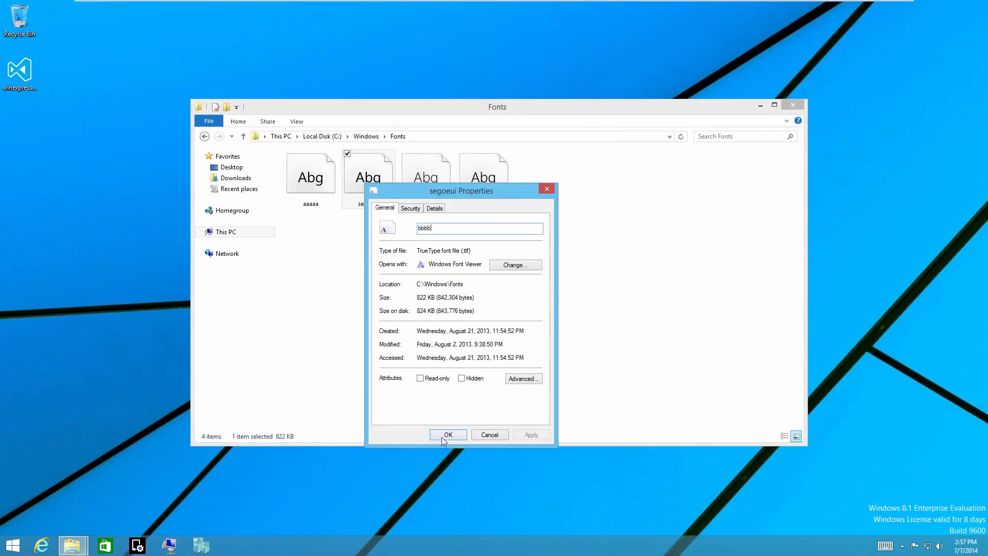
left_click(445, 435)
Rename the segoeuil font file as cccc through its file properties.
left_click(421, 188)
right_click(421, 189)
left_click(388, 320)
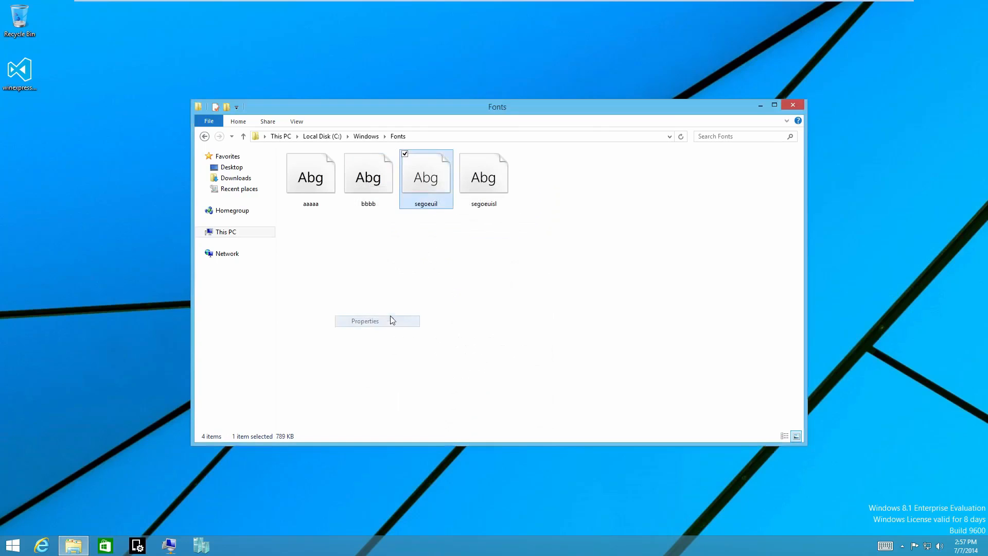
type("cccc")
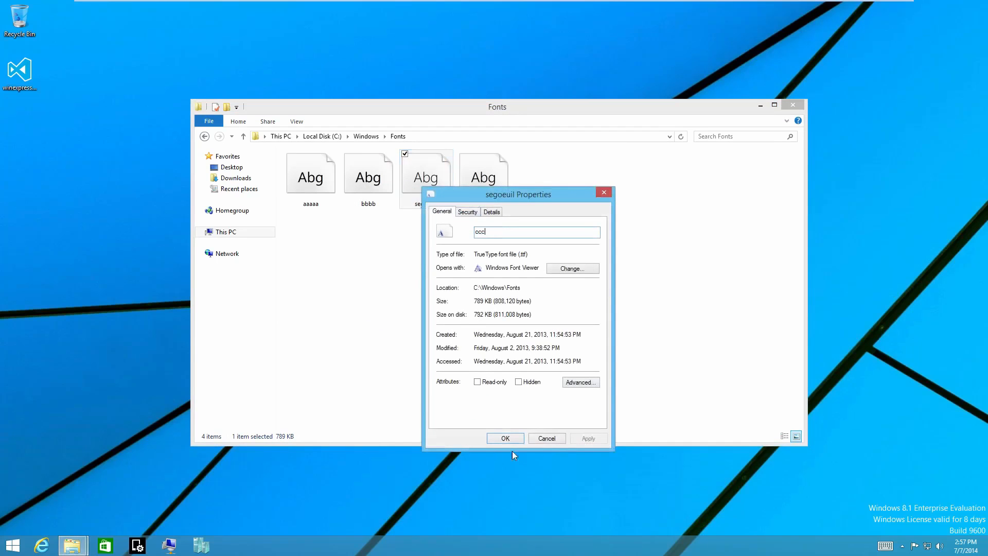
left_click(507, 438)
Rename the segoeuisl font file as dda through its properties and close the Fonts folder window.
right_click(488, 190)
left_click(458, 321)
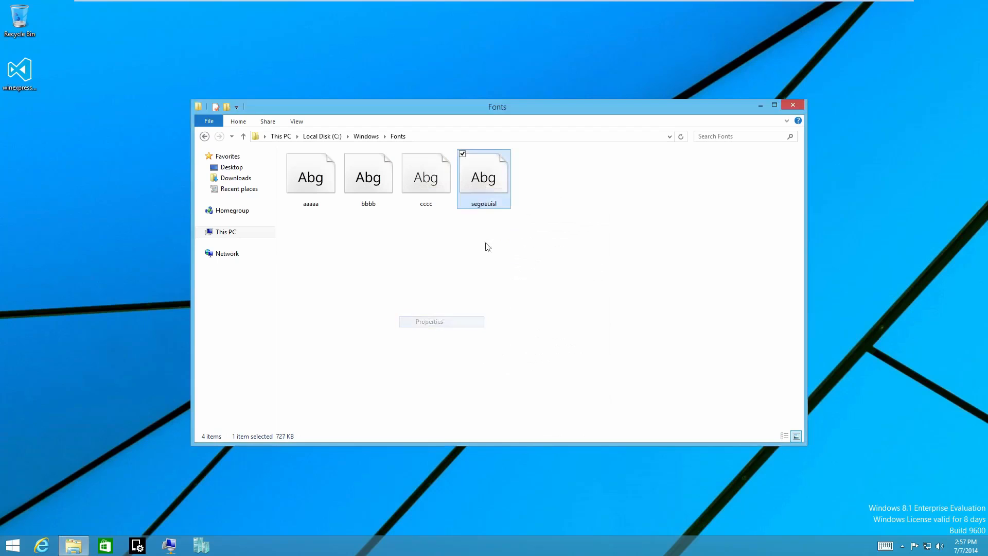
type("dda")
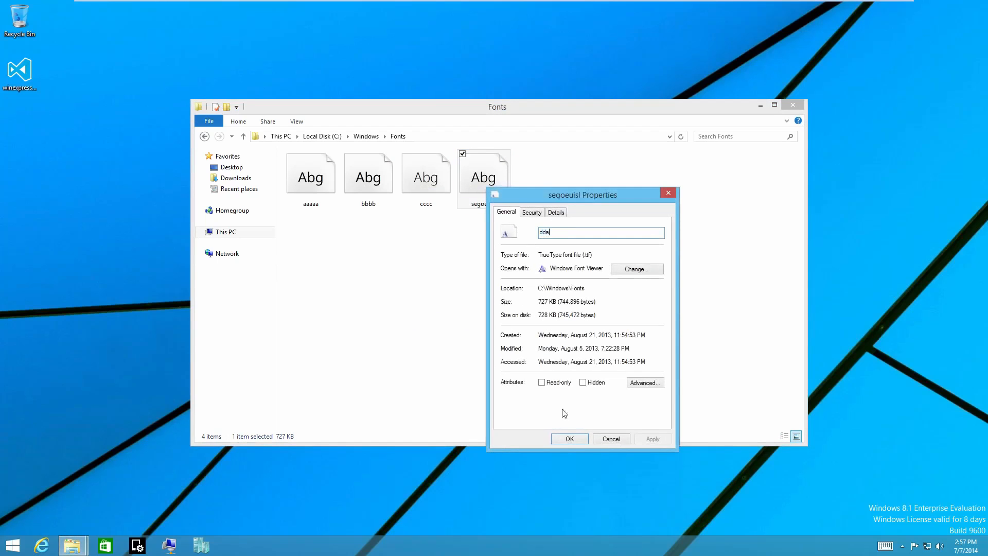
left_click(564, 439)
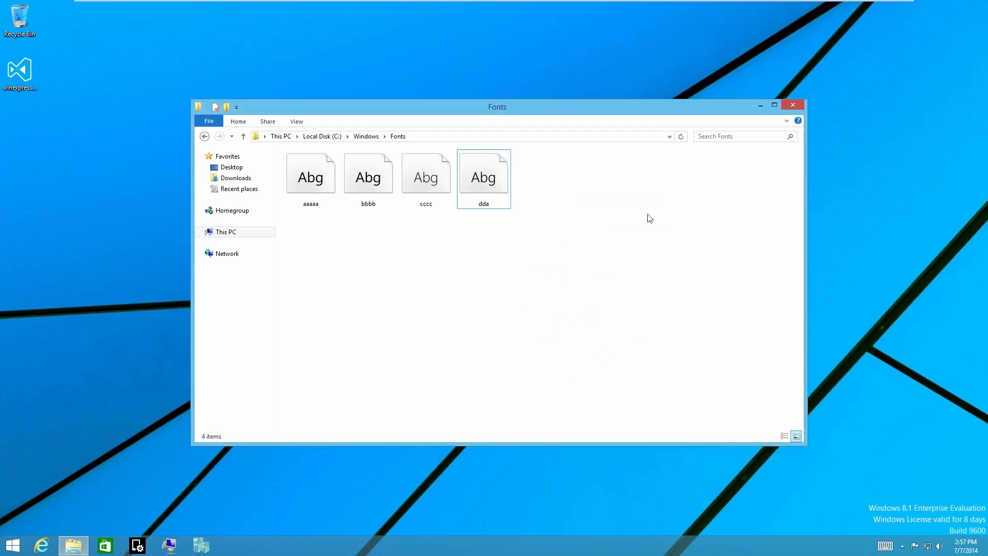
left_click(791, 104)
Check the power and account options on the Start screen and dismiss them without choosing any.
left_click(14, 551)
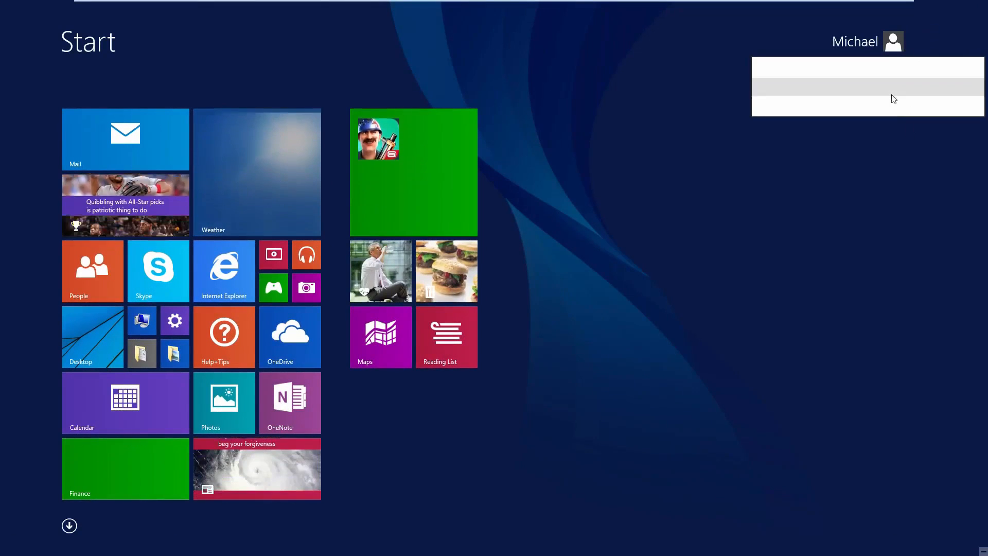
left_click(755, 226)
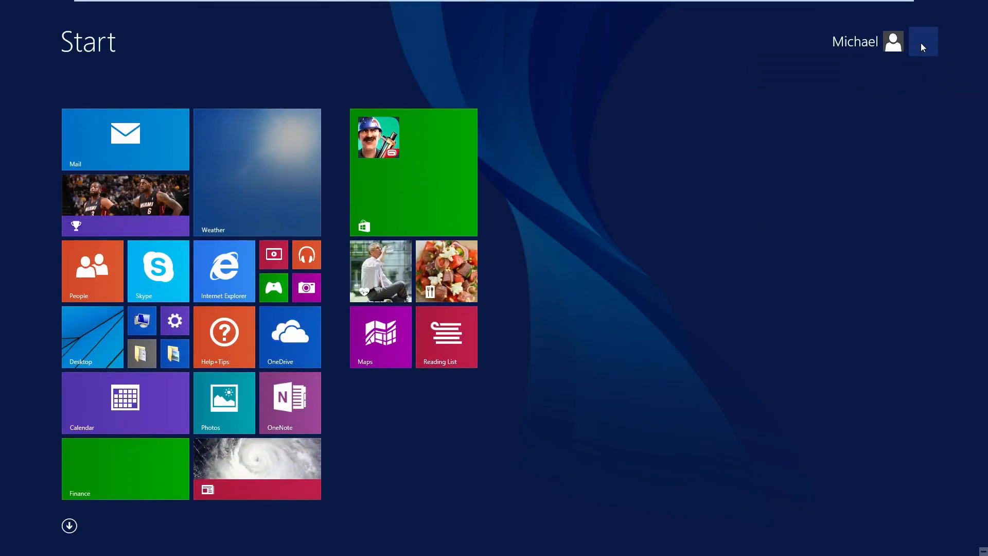
left_click(922, 43)
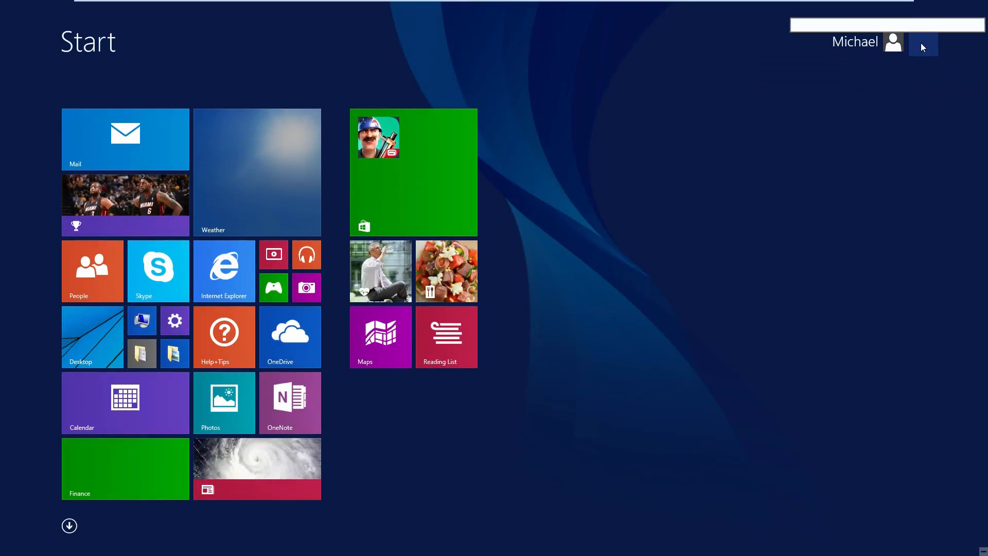
left_click(855, 48)
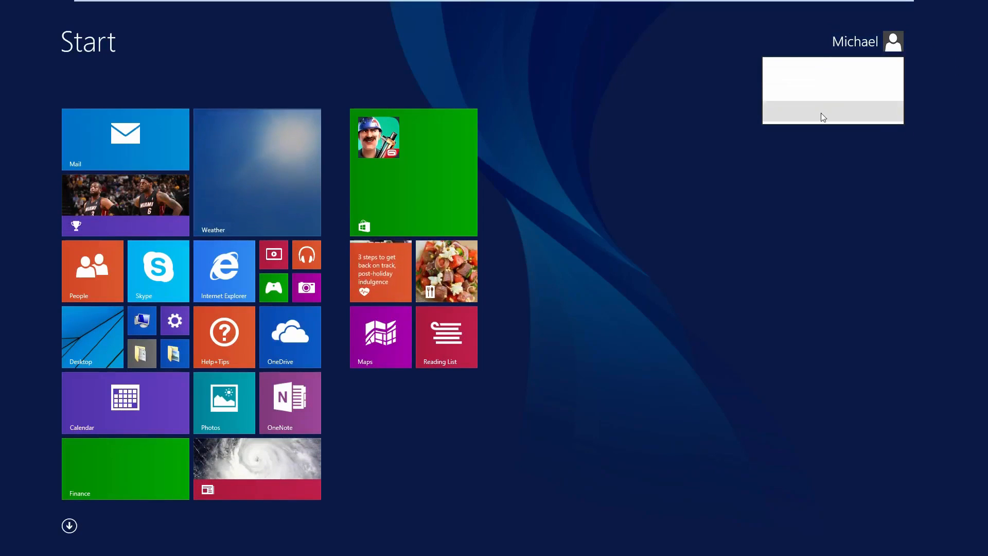
left_click(685, 203)
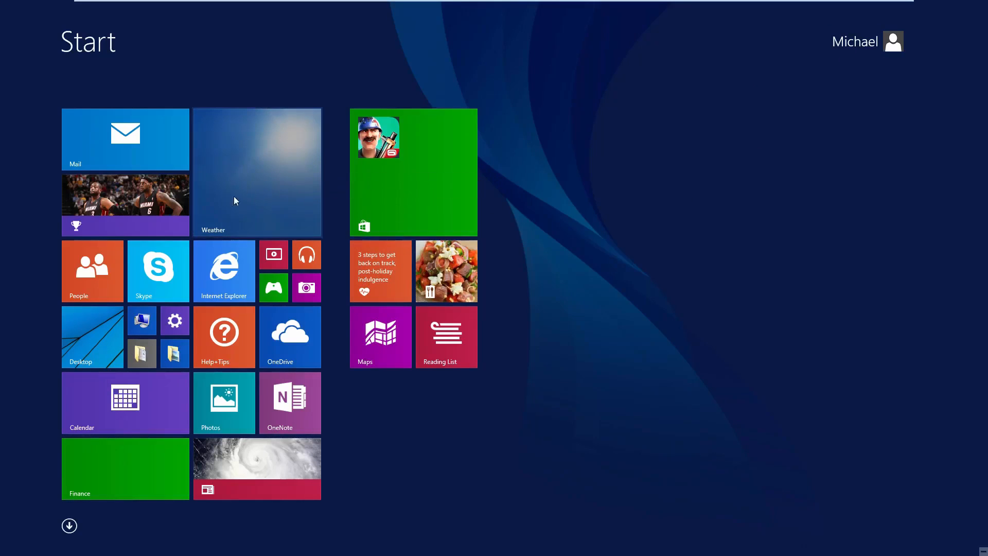
left_click(925, 44)
left_click(772, 214)
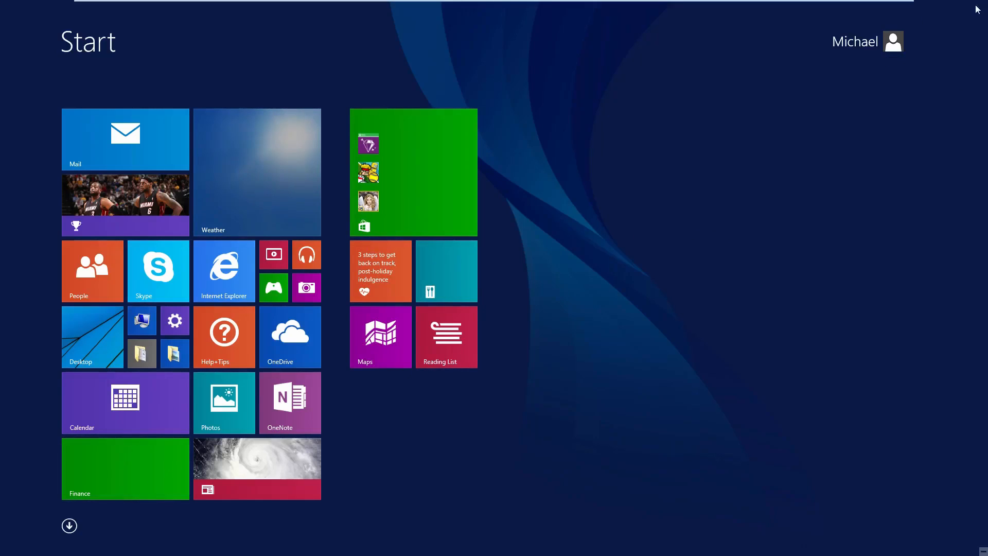
Check the power options in the Settings charm and dismiss them without choosing any.
mouse_move(987, 555)
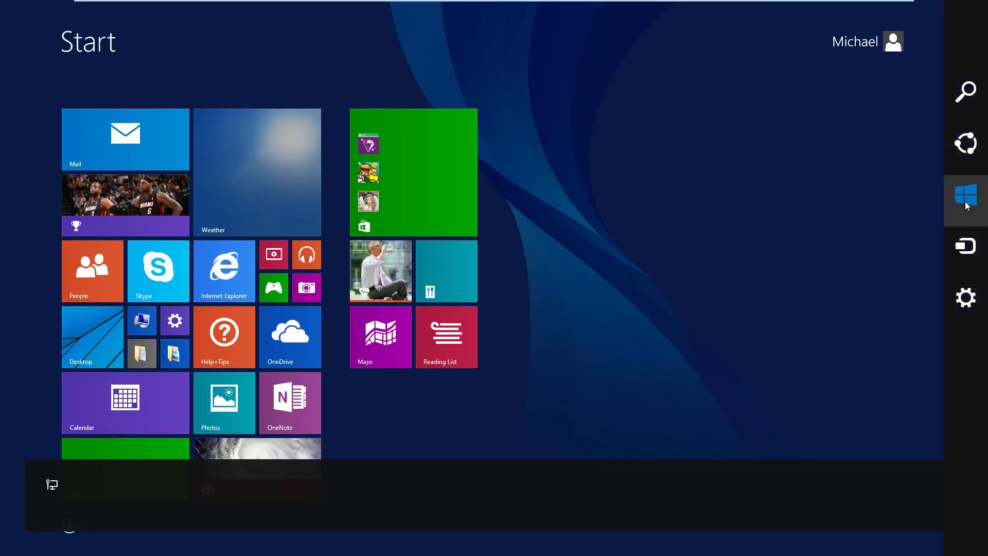
left_click(958, 307)
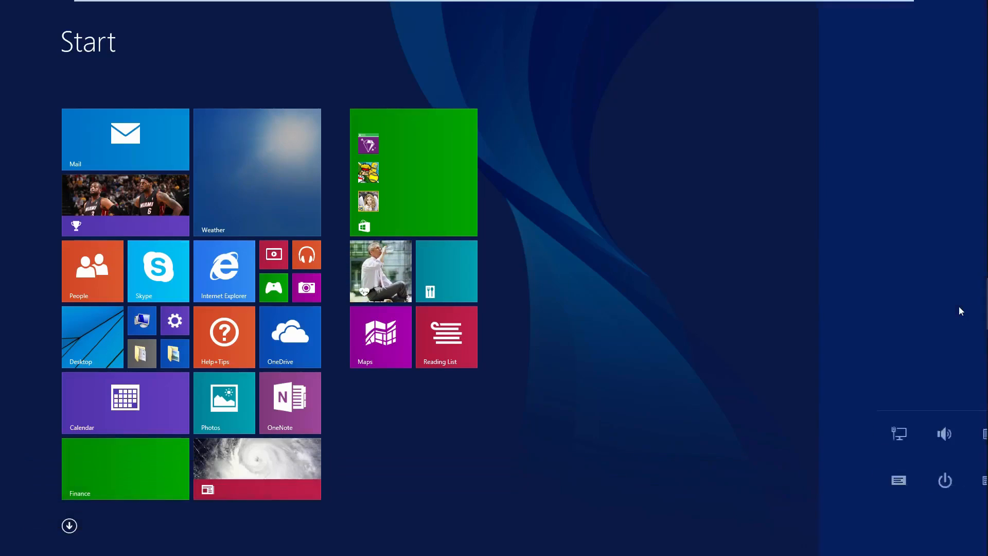
left_click(904, 486)
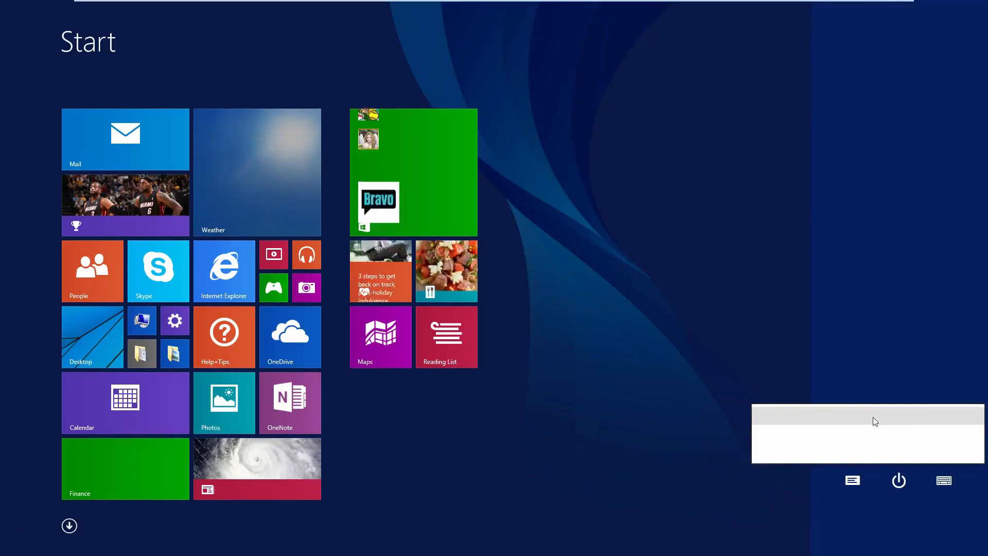
left_click(898, 494)
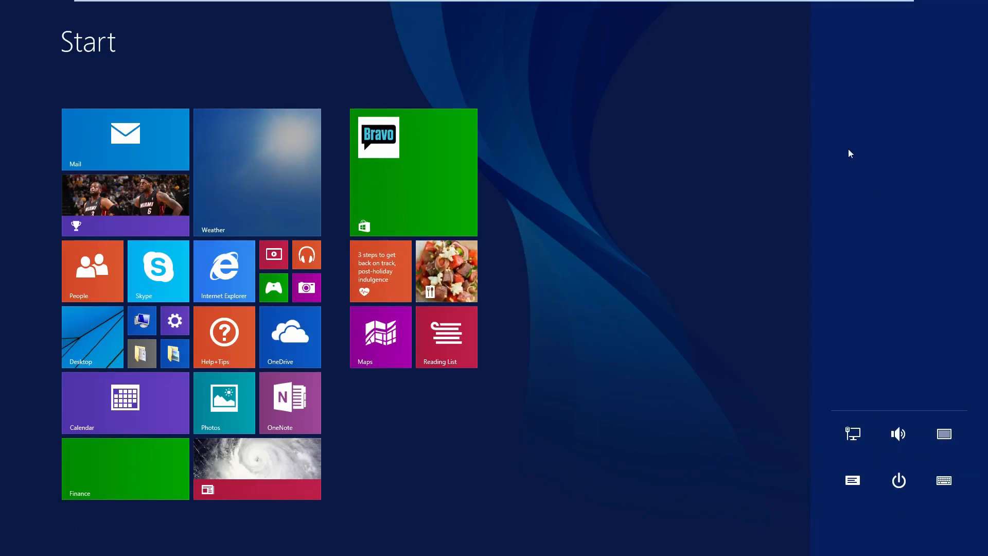
left_click(651, 242)
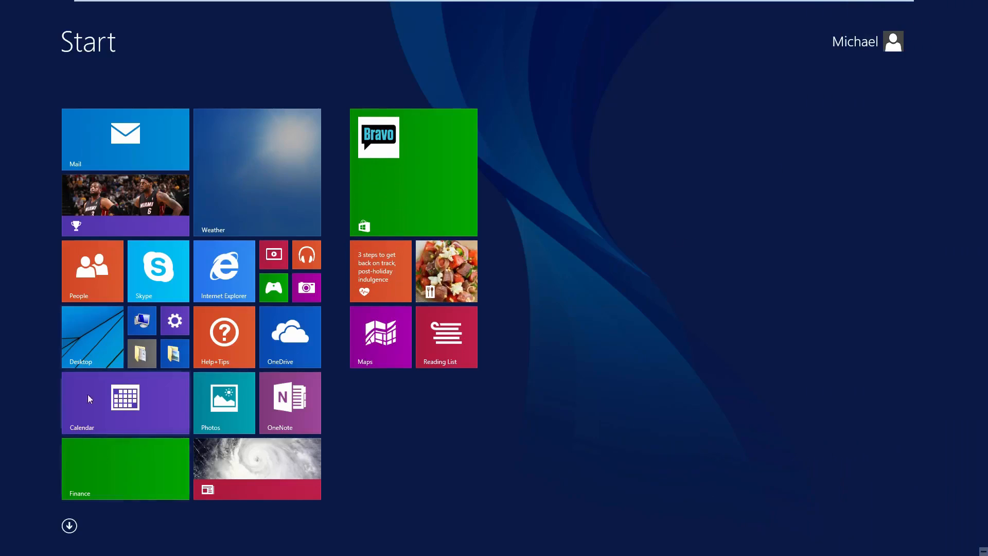
Try to restart Windows immediately from the desktop by running shutdown -r -t 0.
left_click(89, 355)
key("super+r")
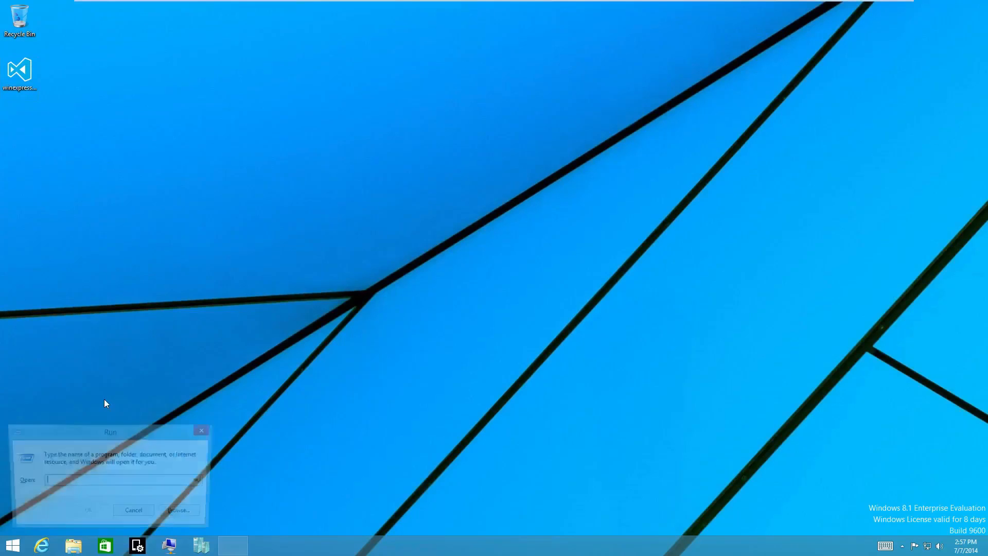
type("shutdown -r -t 0")
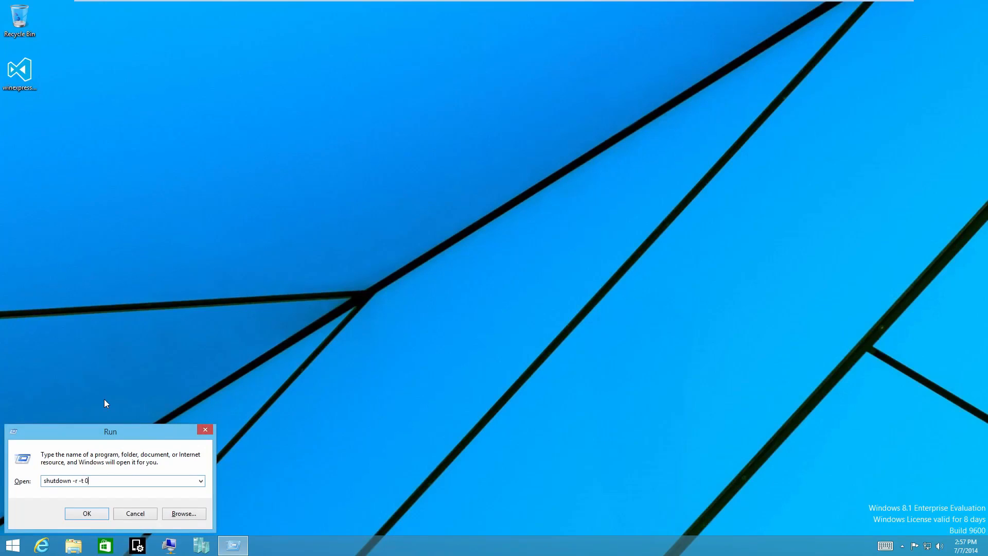
key("Return")
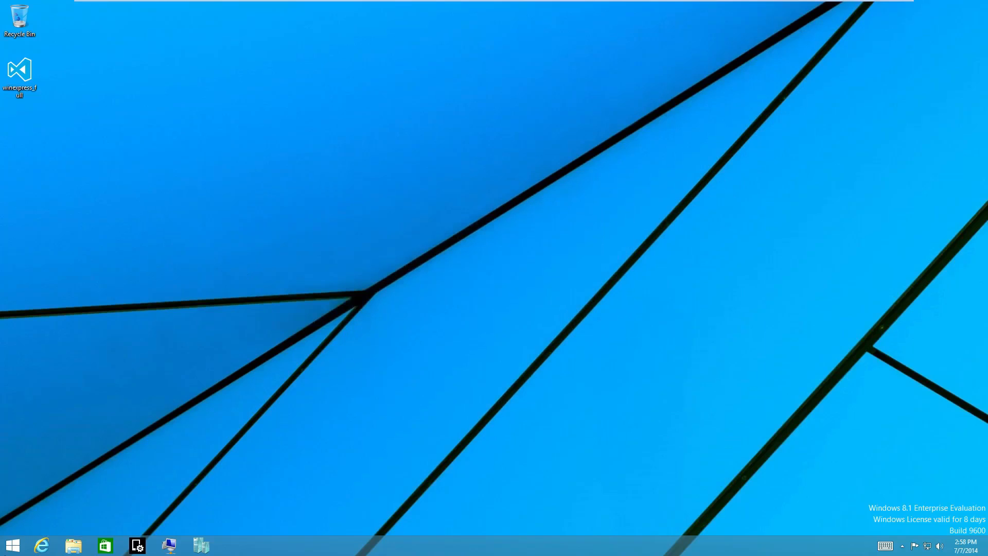
Check the Start screen, return to the desktop and try to open Task Manager.
left_click(5, 551)
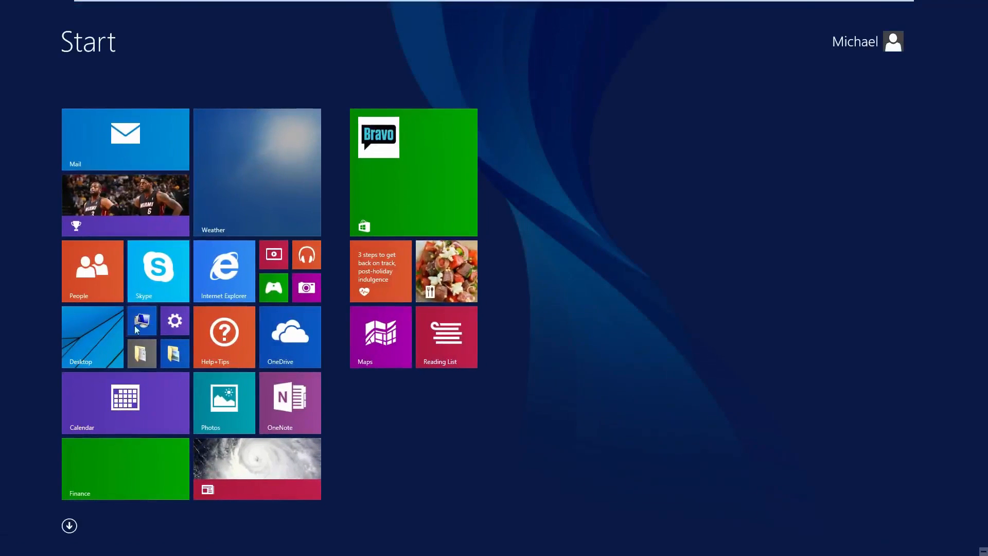
left_click(98, 338)
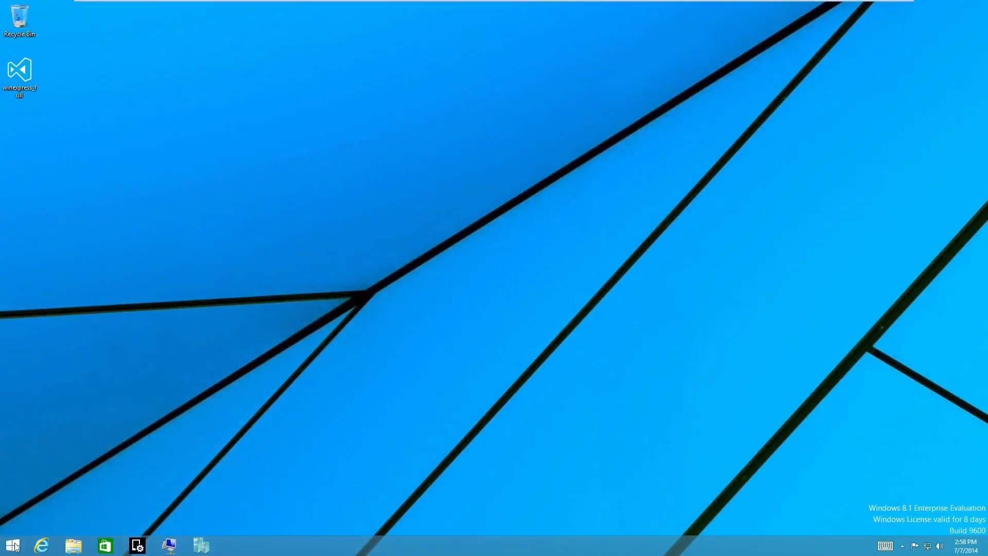
right_click(248, 539)
left_click(274, 505)
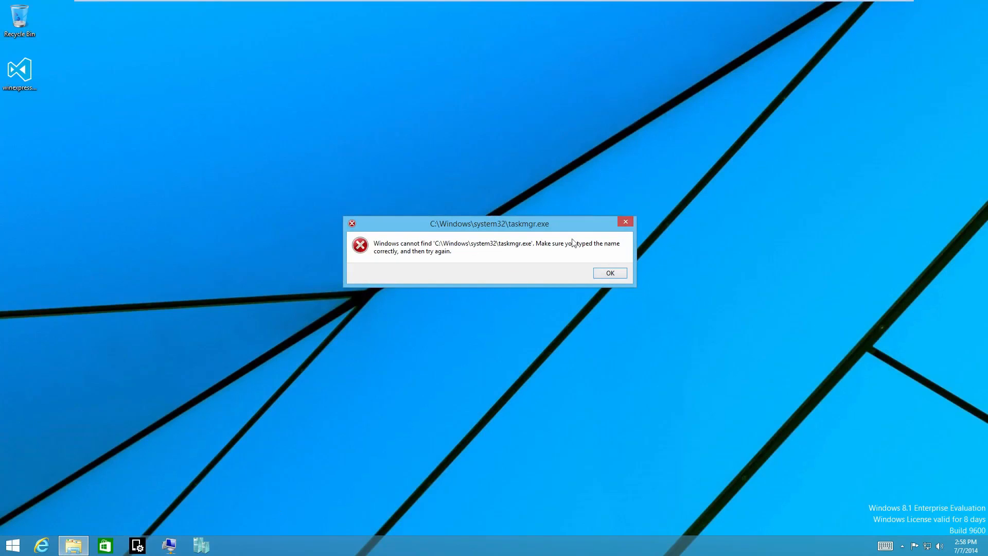
left_click(611, 274)
right_click(330, 541)
Try to reset the Windows 8 Enterprise x64 virtual machine in VMware Workstation and dismiss the error.
left_click(131, 3)
mouse_move(132, 4)
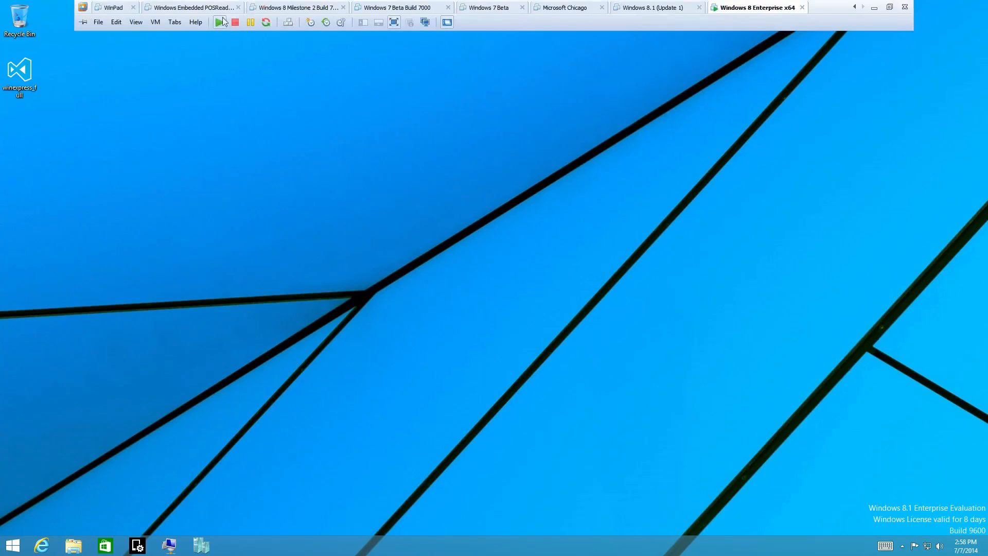
left_click(265, 22)
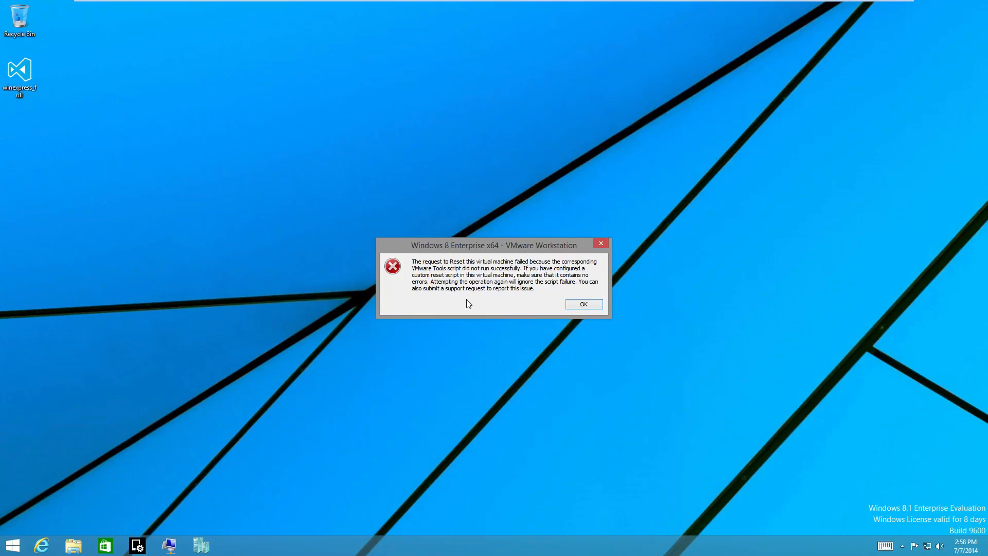
left_click(576, 304)
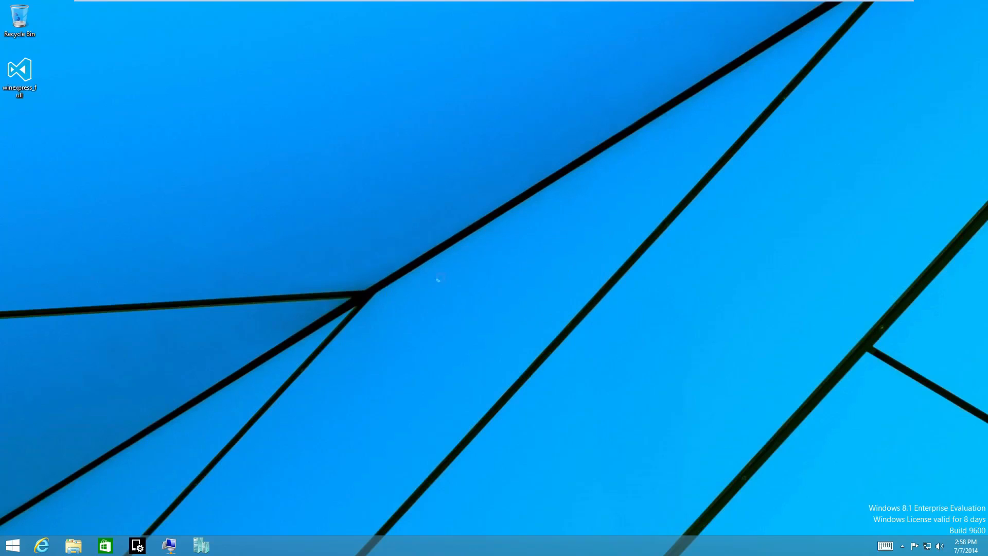
Check whether the desktop's context menu responds, then open the Start screen and try the user account options.
right_click(442, 279)
left_click(418, 256)
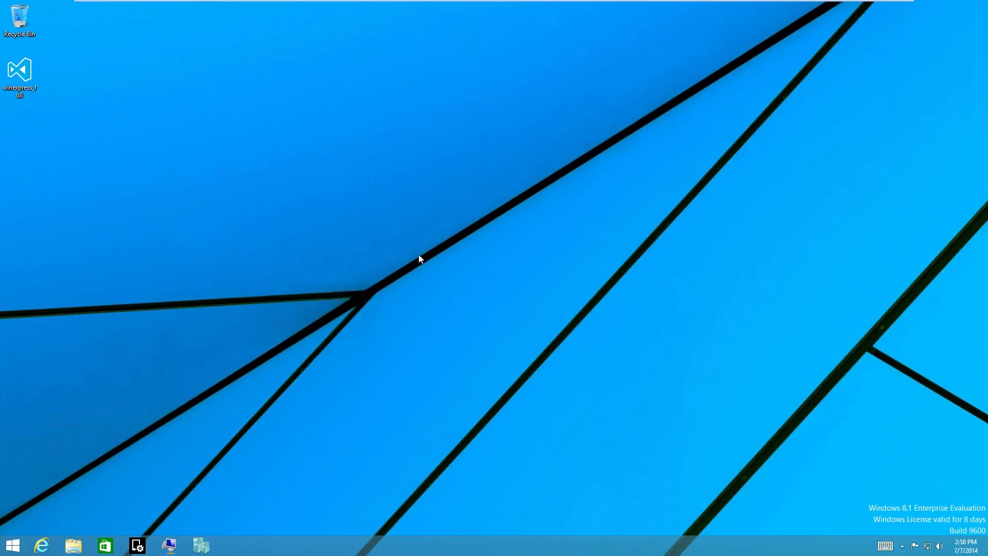
left_click(16, 548)
left_click(929, 45)
left_click(912, 81)
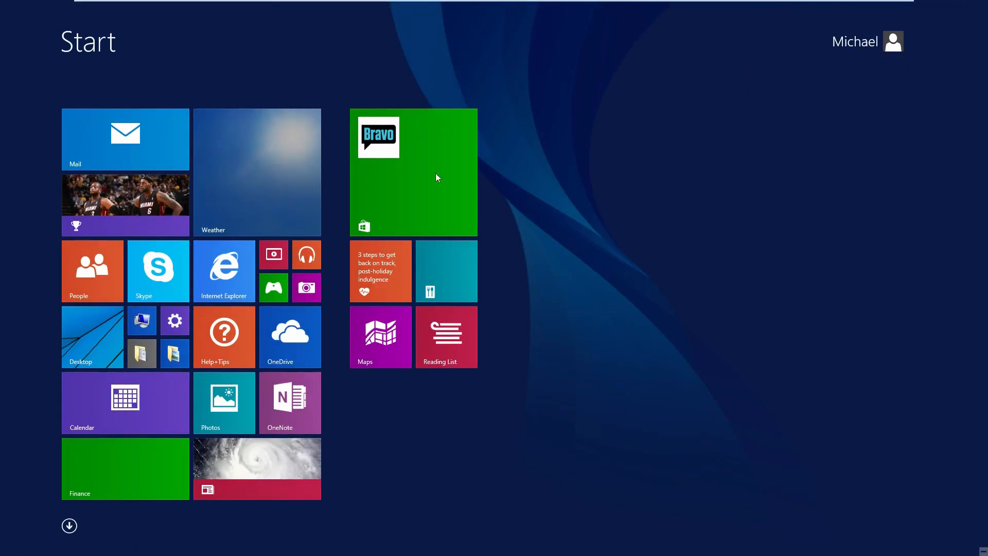
Power-cycle the Windows 8 Enterprise x64 virtual machine in VMware Workstation and return it to full-screen view.
mouse_move(274, 2)
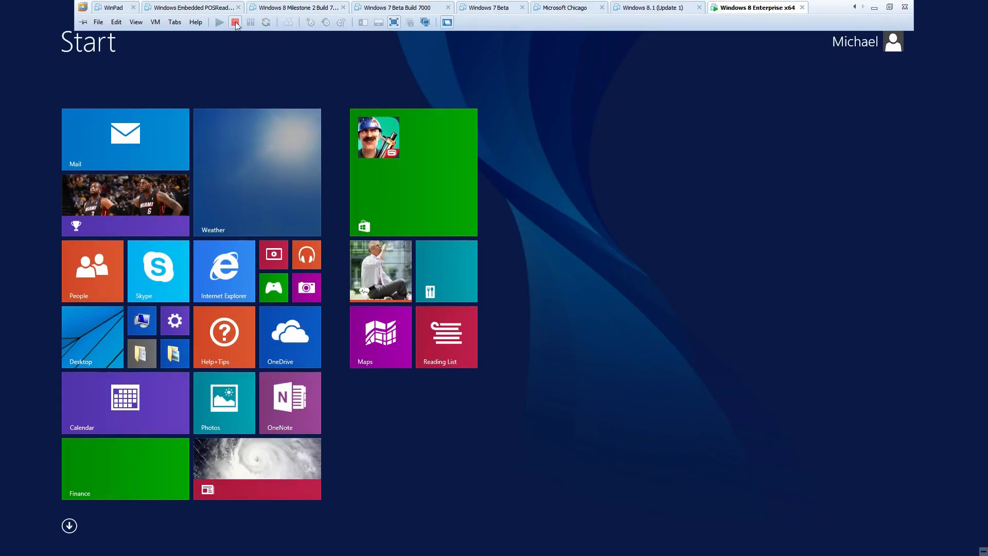
left_click(235, 22)
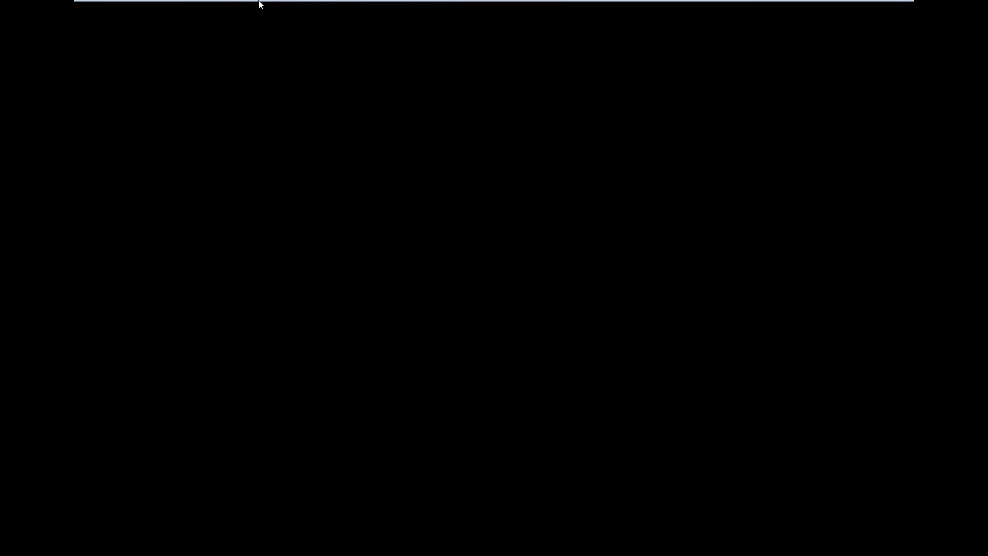
mouse_move(260, 3)
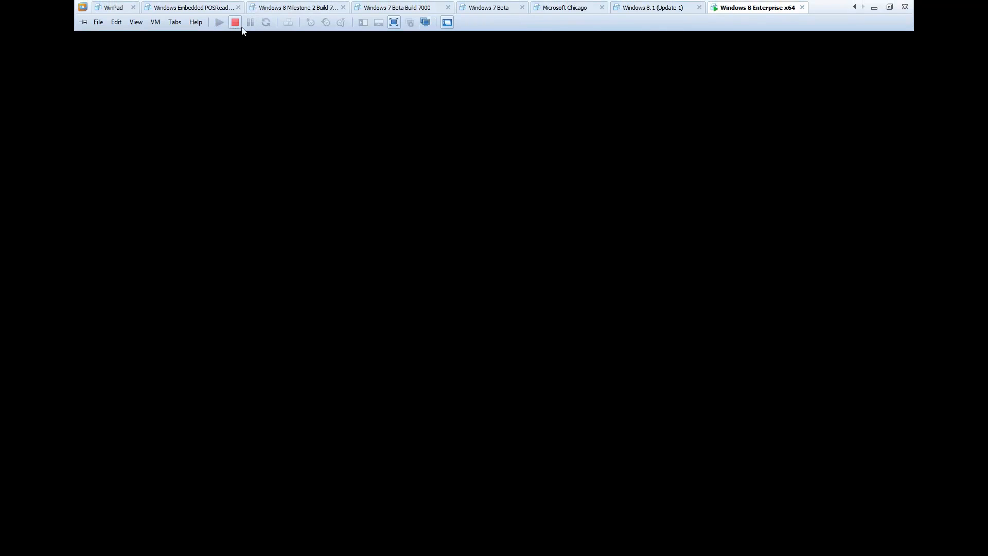
right_click(742, 9)
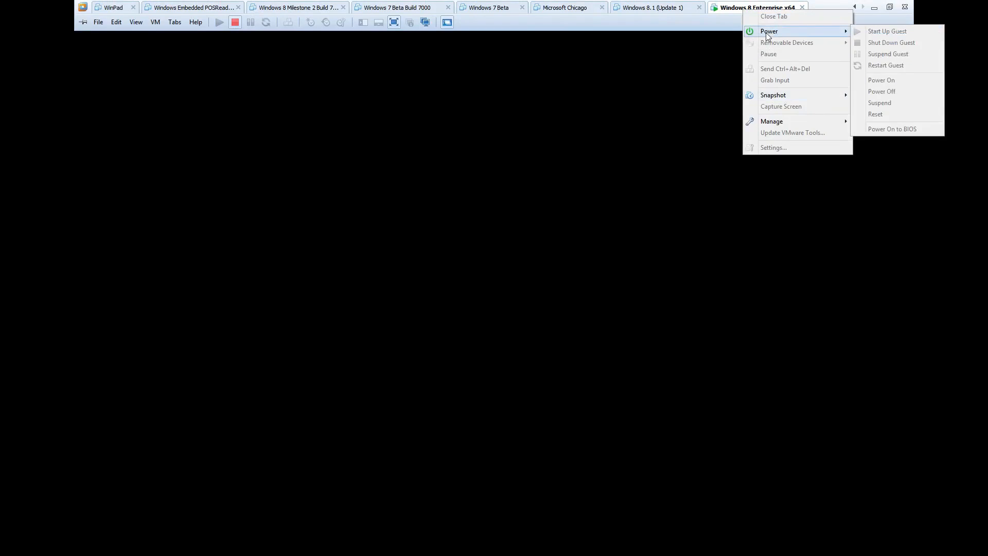
left_click(616, 203)
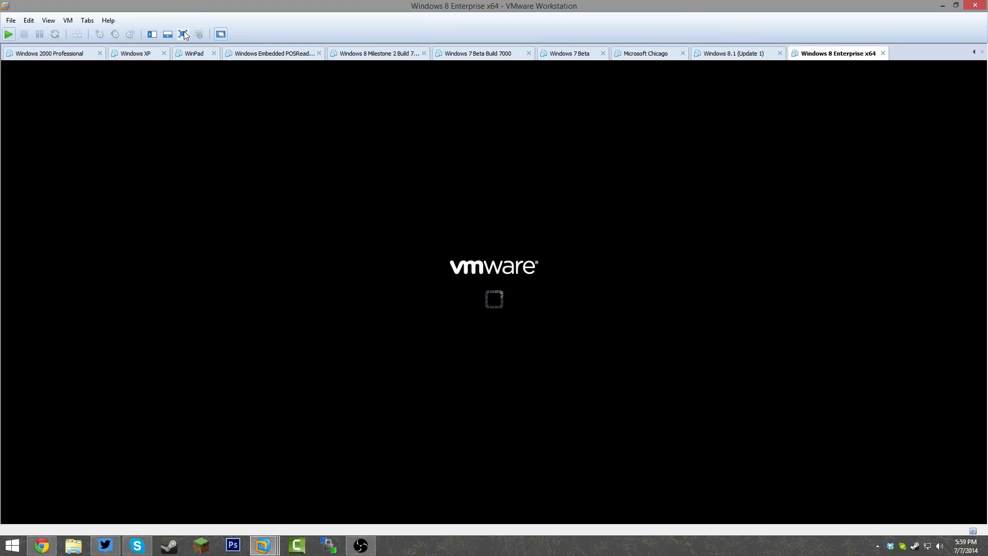
left_click(183, 34)
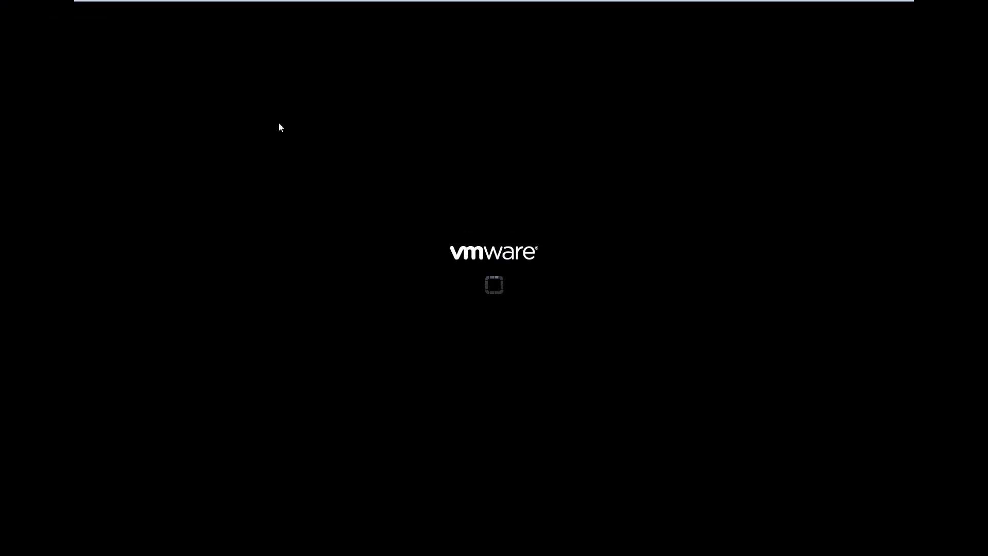